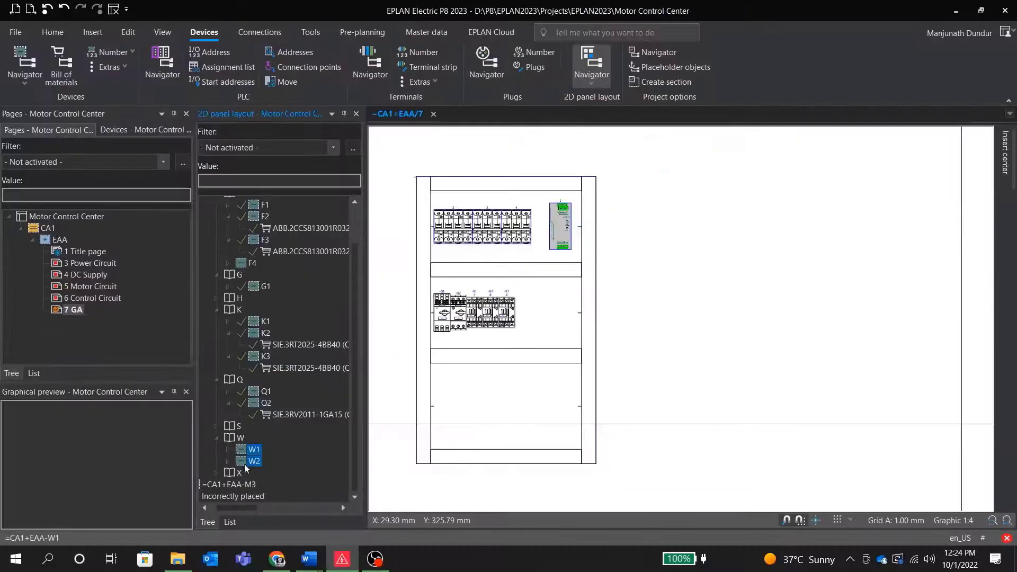
- Place the socket outlets X1 and X2 on the lowest mounting rail of the GA panel layout
{"action": "left_click", "coordinate": [252, 415]}
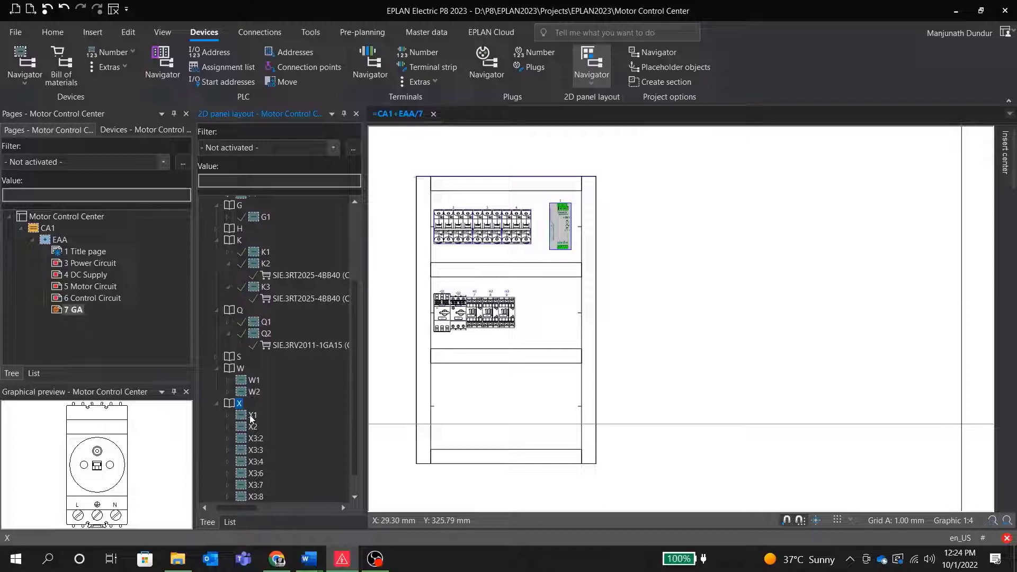
{"action": "left_click", "coordinate": [252, 425], "text": "shift"}
{"action": "left_click_drag", "start_coordinate": [249, 422], "coordinate": [451, 408]}
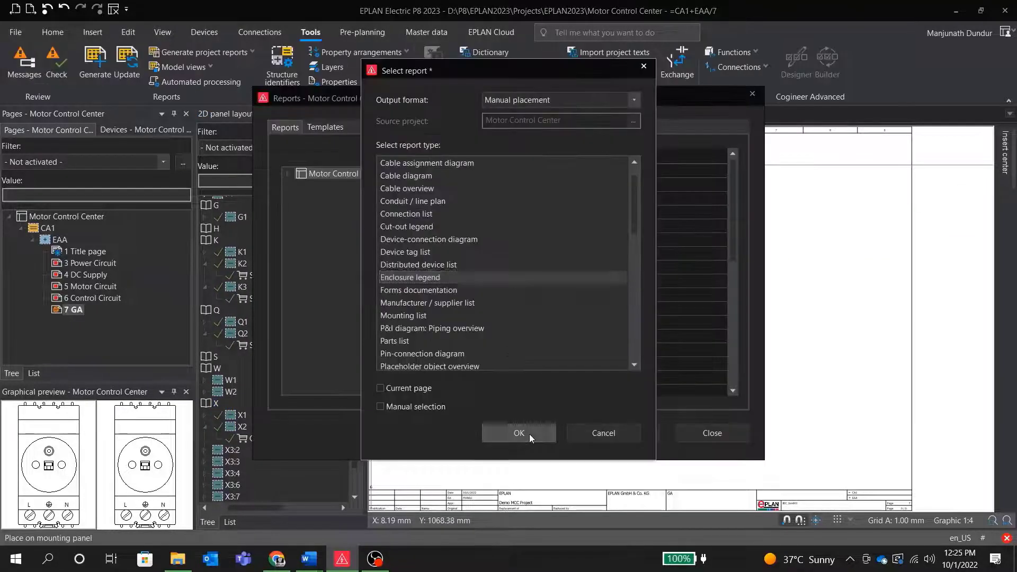
{"action": "left_click", "coordinate": [517, 432]}
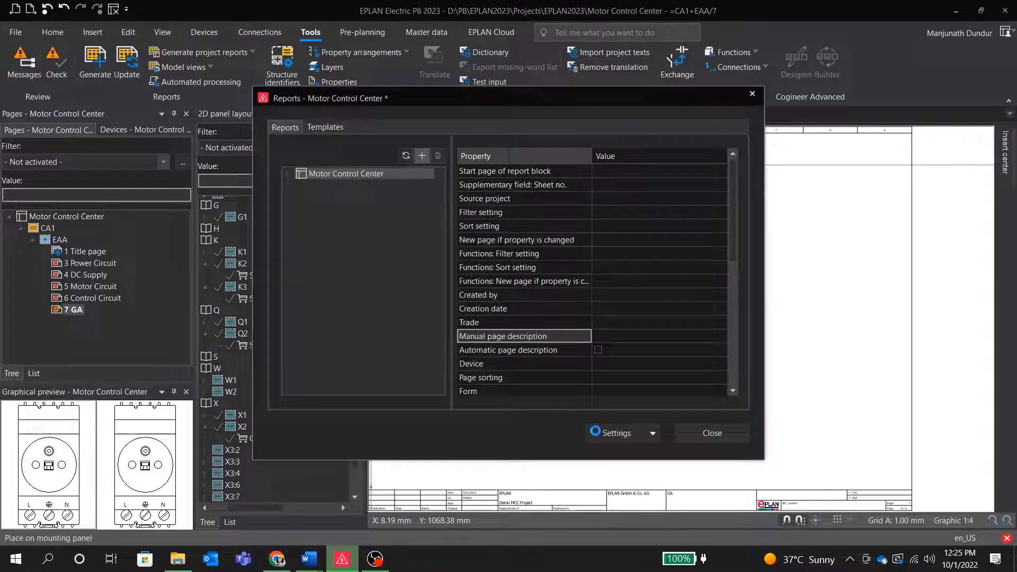
{"action": "left_click", "coordinate": [545, 431]}
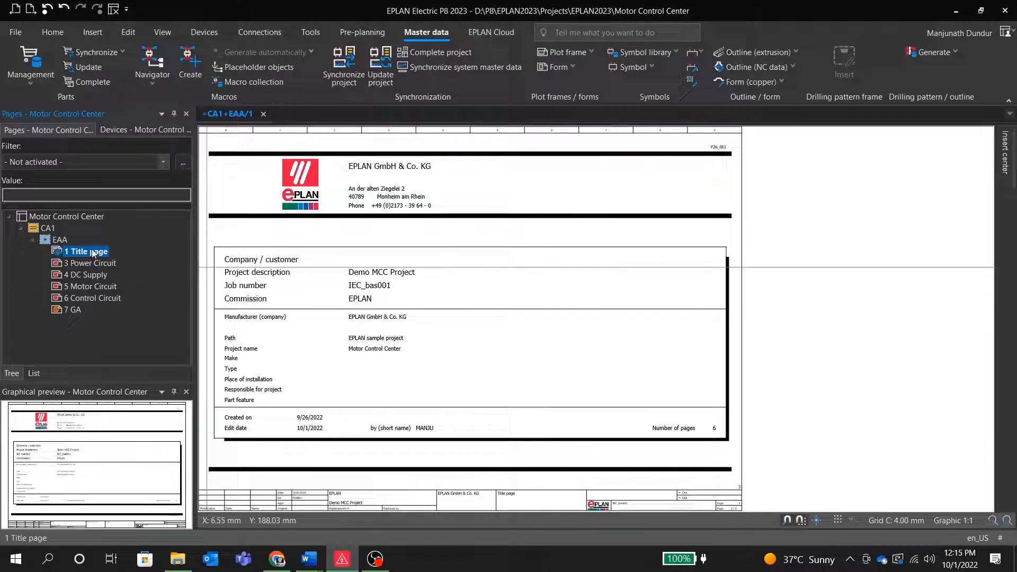
- Examine the project description, job number, commission and manufacturer data on the project's title page
{"action": "scroll", "coordinate": [267, 285], "scroll_direction": "up", "scroll_amount": 1}
{"action": "scroll", "coordinate": [268, 285], "scroll_direction": "up", "scroll_amount": 1}
{"action": "key", "text": "Page_Down"}
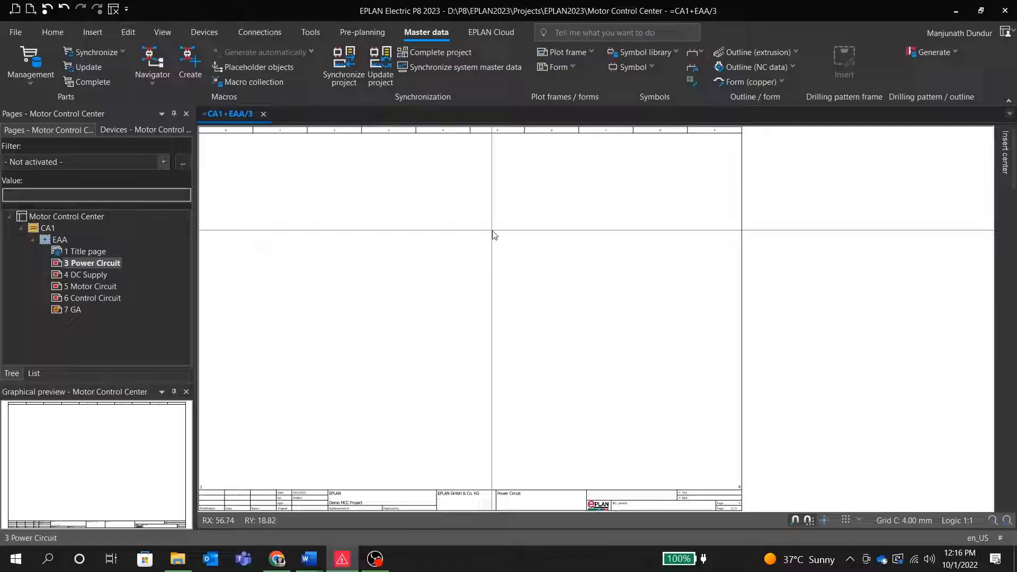
{"action": "left_click", "coordinate": [88, 251]}
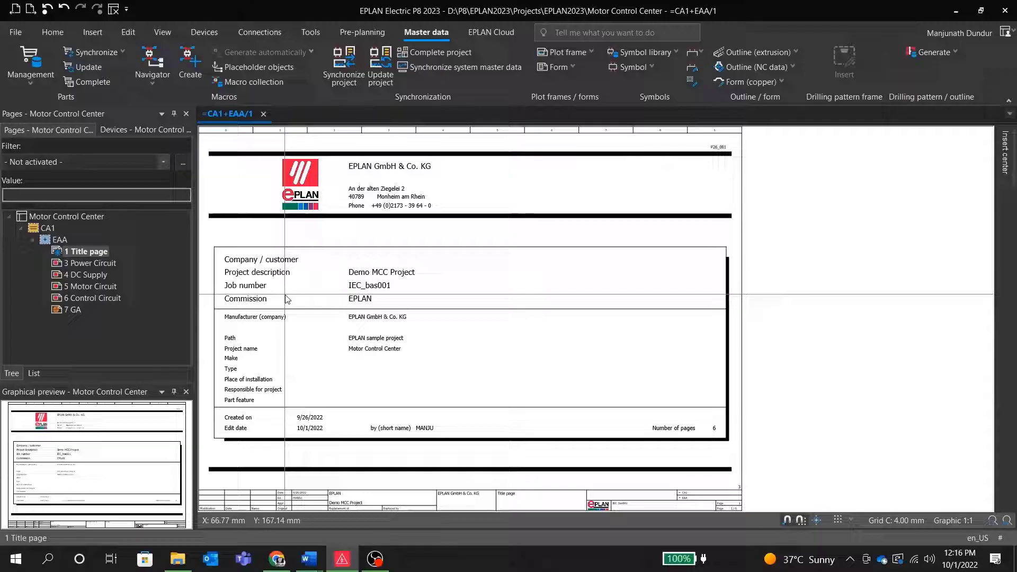
{"action": "scroll", "coordinate": [265, 291], "scroll_direction": "up", "scroll_amount": 2}
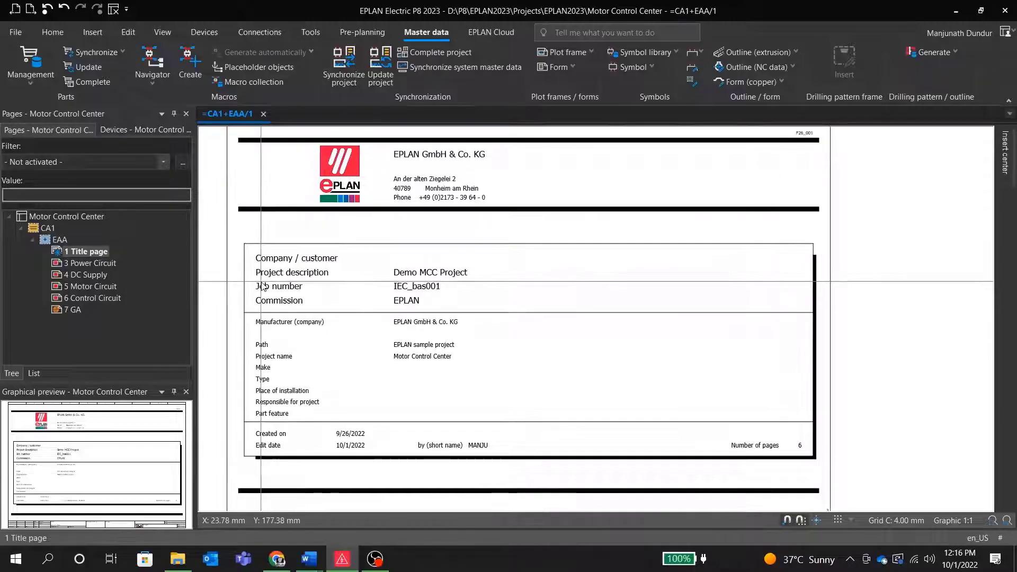
{"action": "scroll", "coordinate": [263, 286], "scroll_direction": "up", "scroll_amount": 1}
{"action": "scroll", "coordinate": [261, 287], "scroll_direction": "up", "scroll_amount": 1}
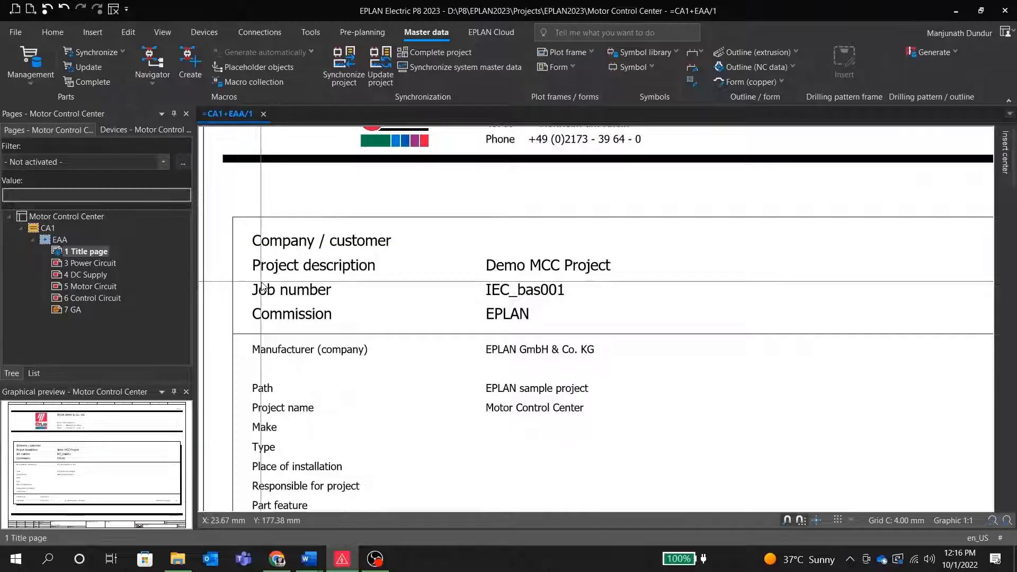
{"action": "scroll", "coordinate": [262, 286], "scroll_direction": "down", "scroll_amount": 1}
{"action": "scroll", "coordinate": [261, 287], "scroll_direction": "up", "scroll_amount": 1}
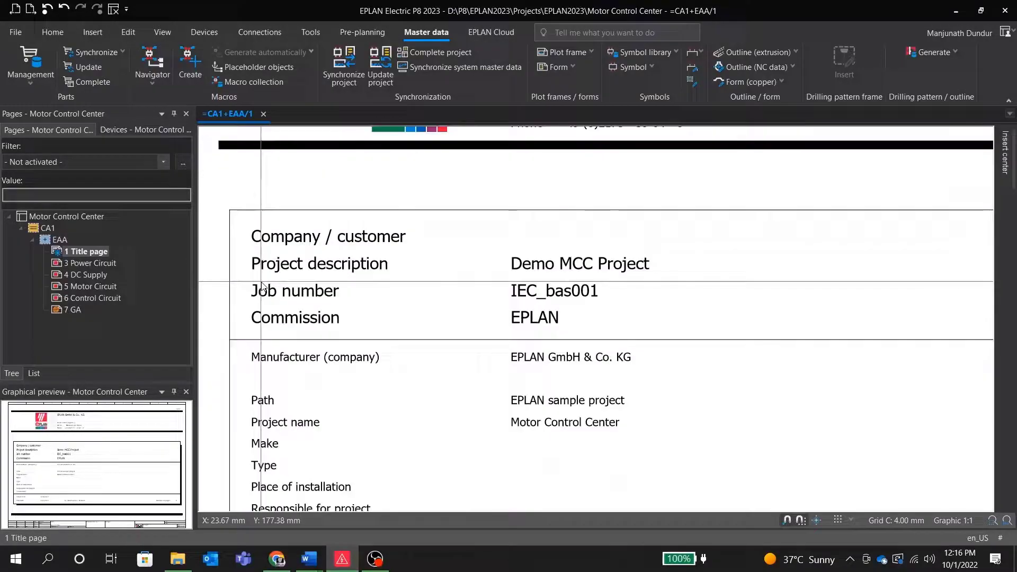
{"action": "scroll", "coordinate": [261, 287], "scroll_direction": "down", "scroll_amount": 2}
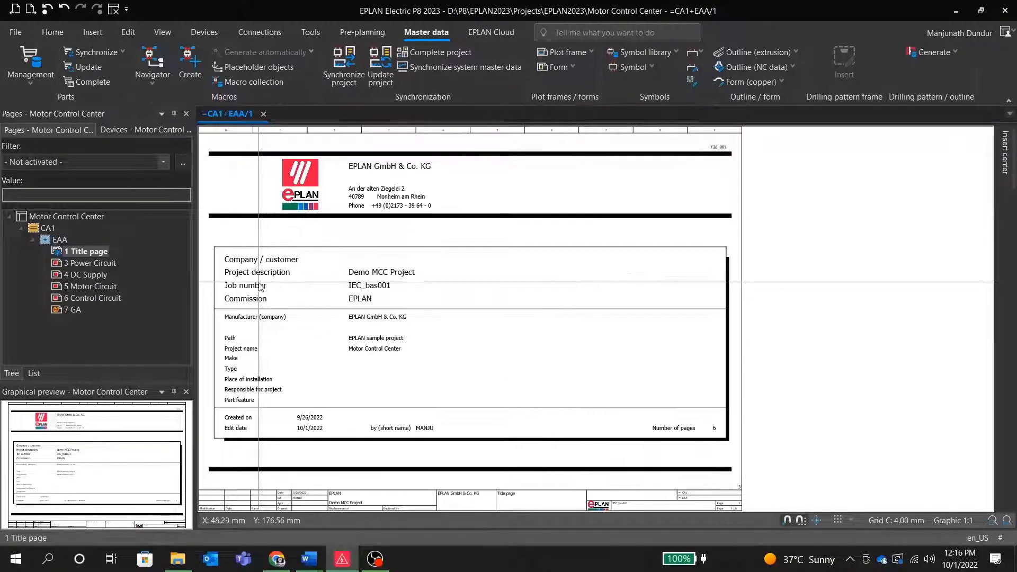
- Open page 3 Power Circuit and browse the window macros to the 1. Demo Macros folder
{"action": "left_click", "coordinate": [87, 263]}
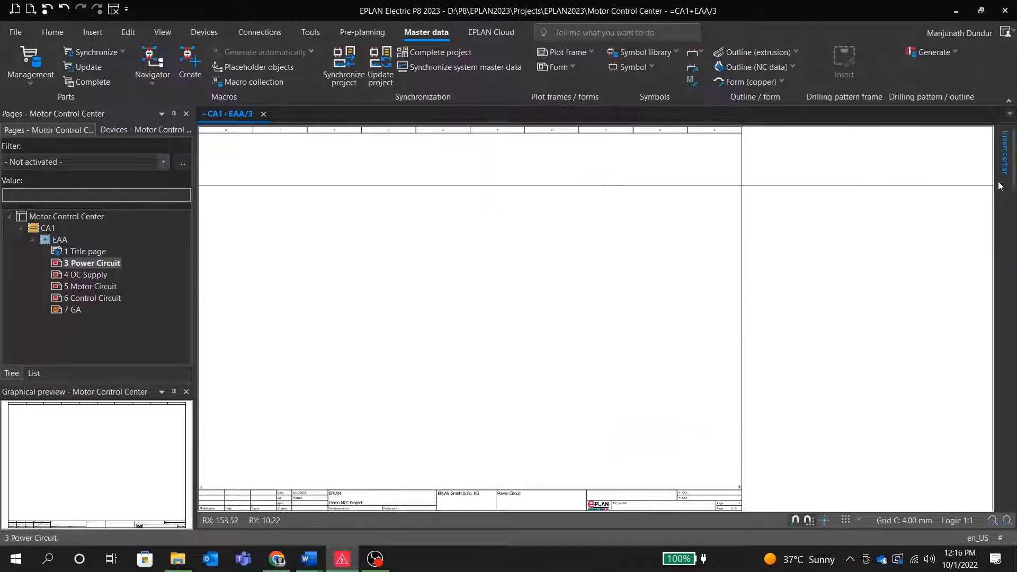
{"action": "left_click", "coordinate": [1004, 159]}
{"action": "left_click", "coordinate": [803, 174]}
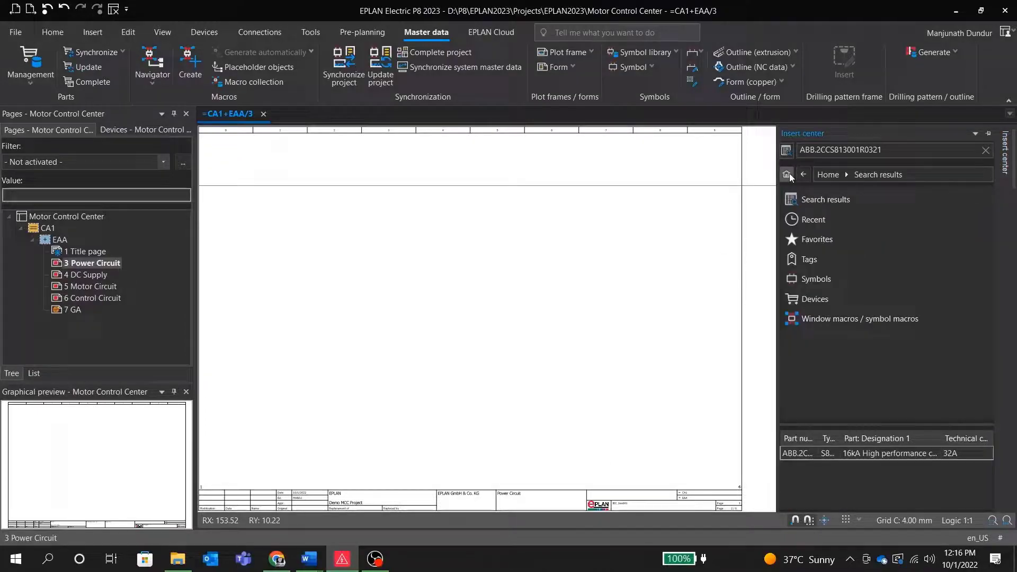
{"action": "left_click", "coordinate": [859, 320]}
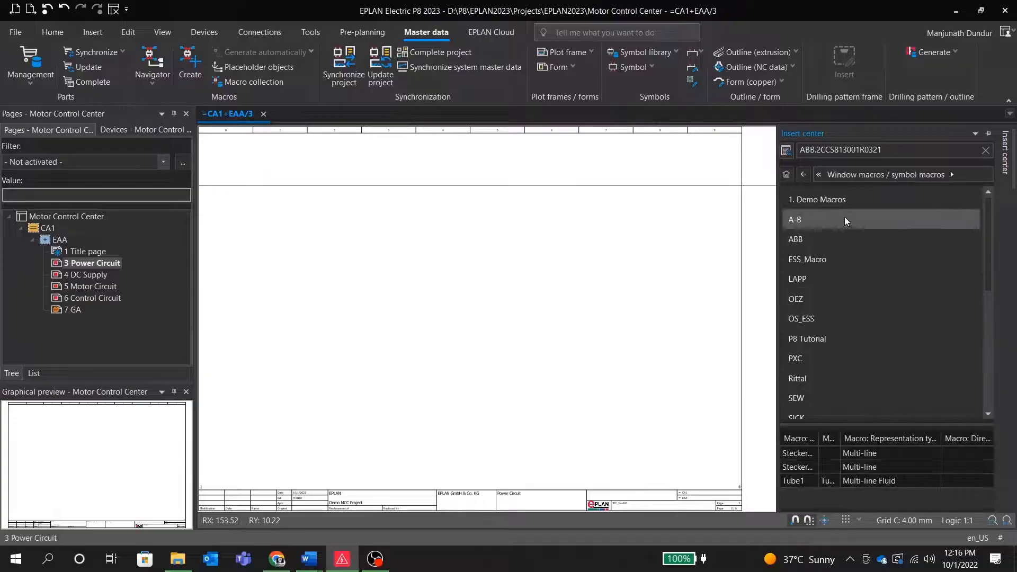
{"action": "left_click", "coordinate": [840, 200]}
{"action": "scroll", "coordinate": [861, 296], "scroll_direction": "down", "scroll_amount": 3}
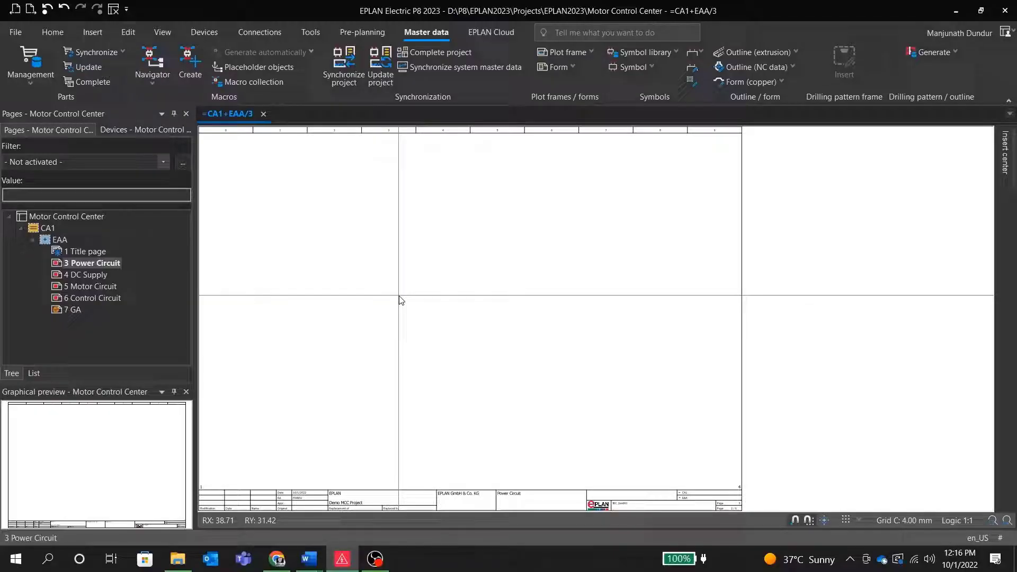
- Insert the 1. Mains Supply macro from 1. Demo Macros on the Power Circuit page at RX 2.00, RY 59.00
{"action": "mouse_move", "coordinate": [1005, 159]}
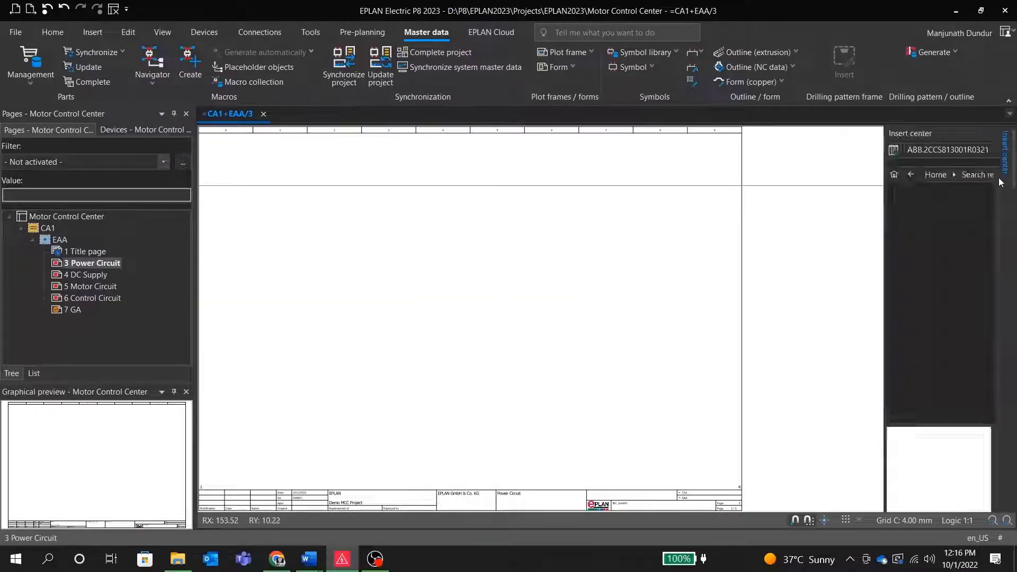
{"action": "left_click", "coordinate": [788, 174]}
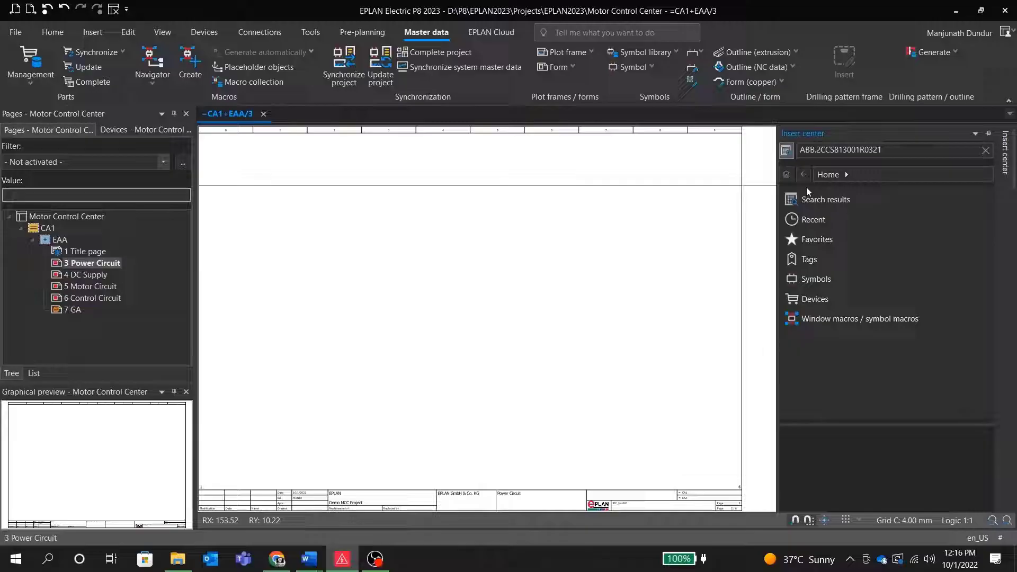
{"action": "left_click", "coordinate": [864, 338]}
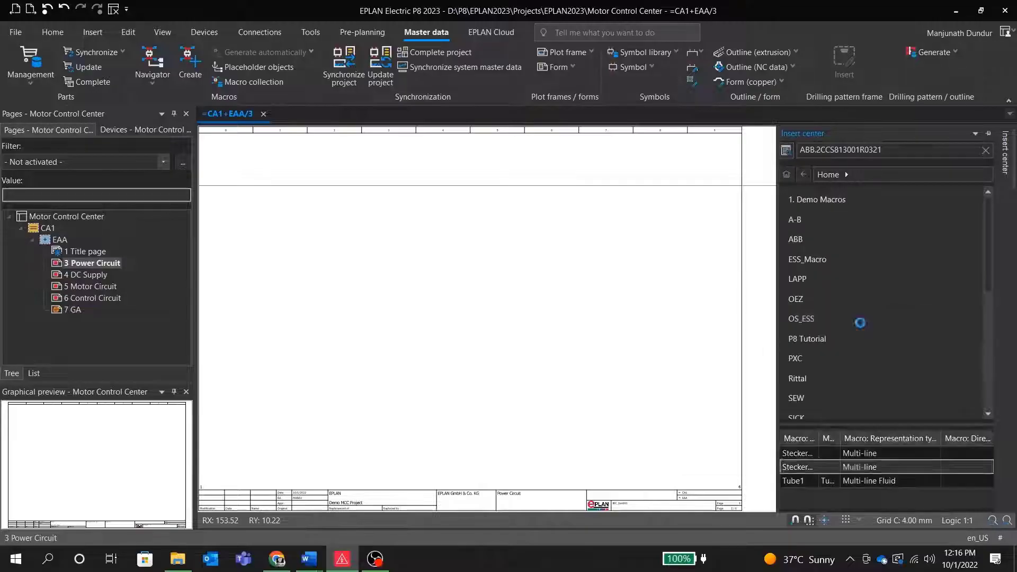
{"action": "left_click", "coordinate": [839, 200]}
{"action": "scroll", "coordinate": [837, 220], "scroll_direction": "down", "scroll_amount": 3}
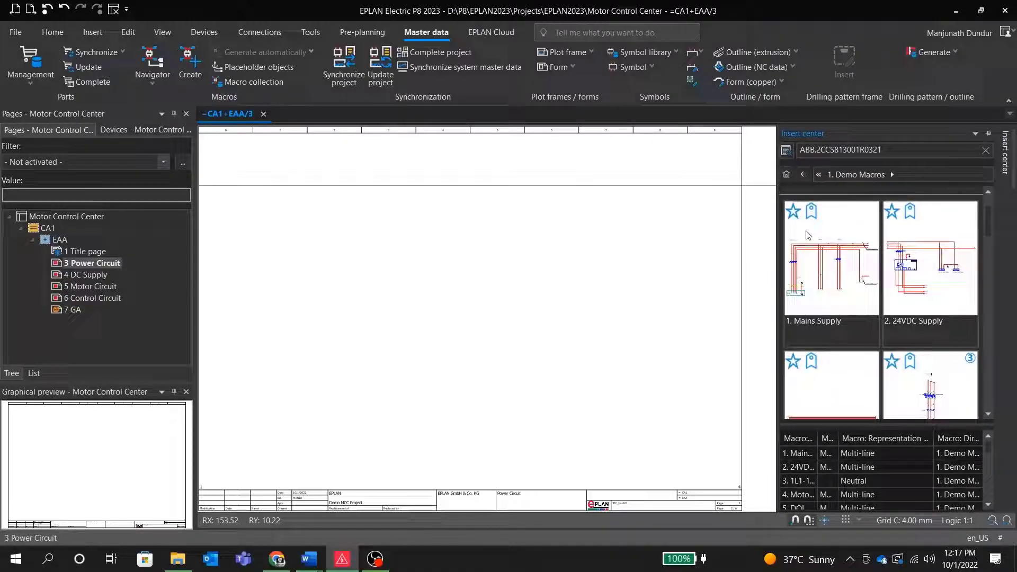
{"action": "double_click", "coordinate": [831, 244]}
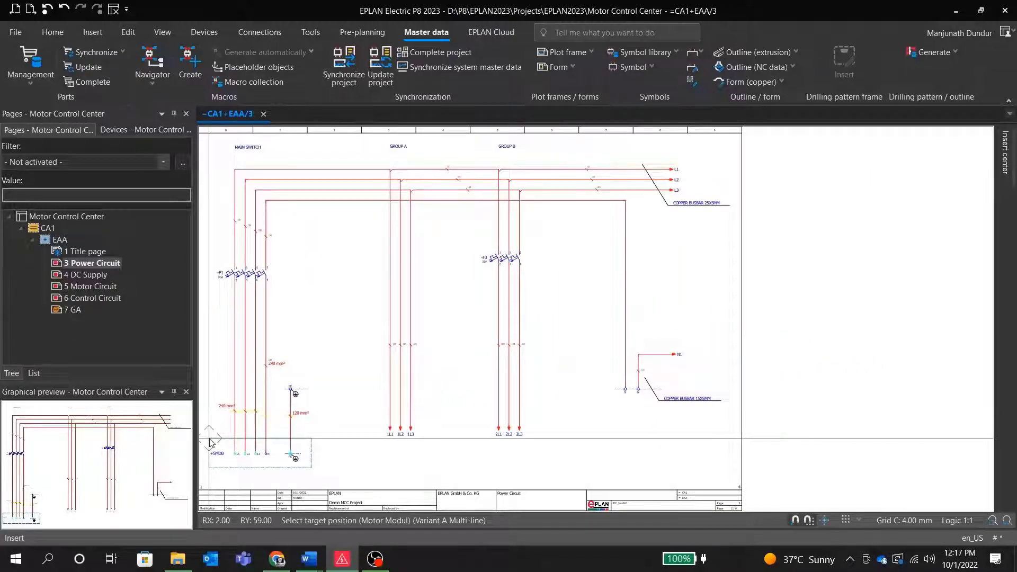
{"action": "left_click", "coordinate": [211, 443]}
{"action": "key", "text": "Return"}
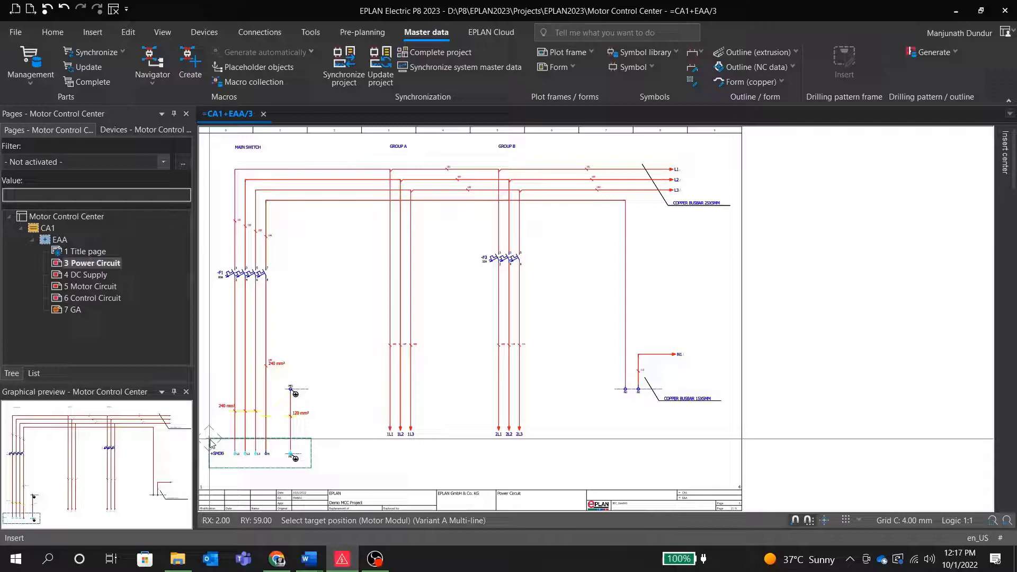
- Examine the inserted mains supply circuit and the part data assigned to circuit breaker F1
{"action": "scroll", "coordinate": [301, 416], "scroll_direction": "up", "scroll_amount": 3}
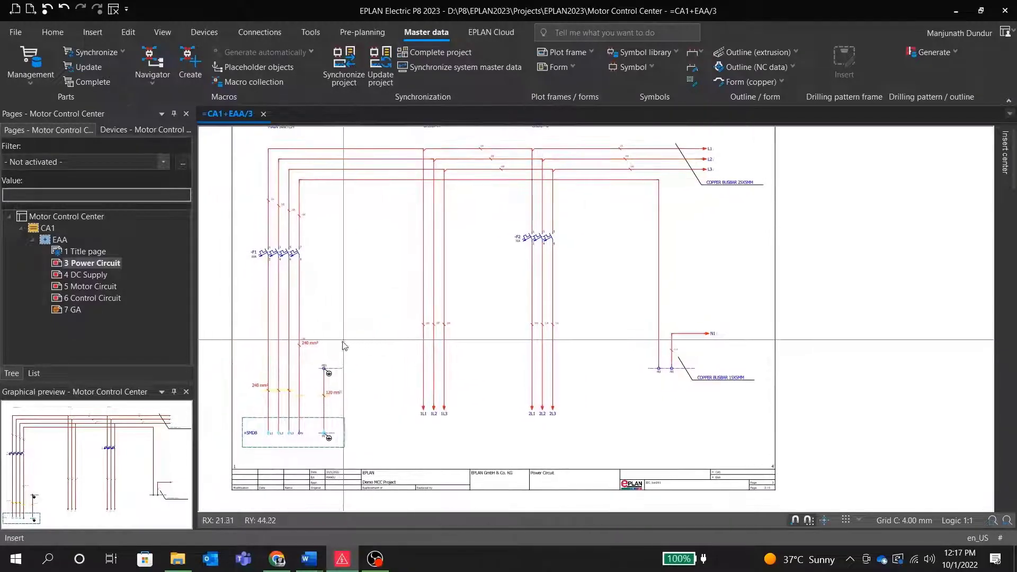
{"action": "scroll", "coordinate": [264, 424], "scroll_direction": "up", "scroll_amount": 1}
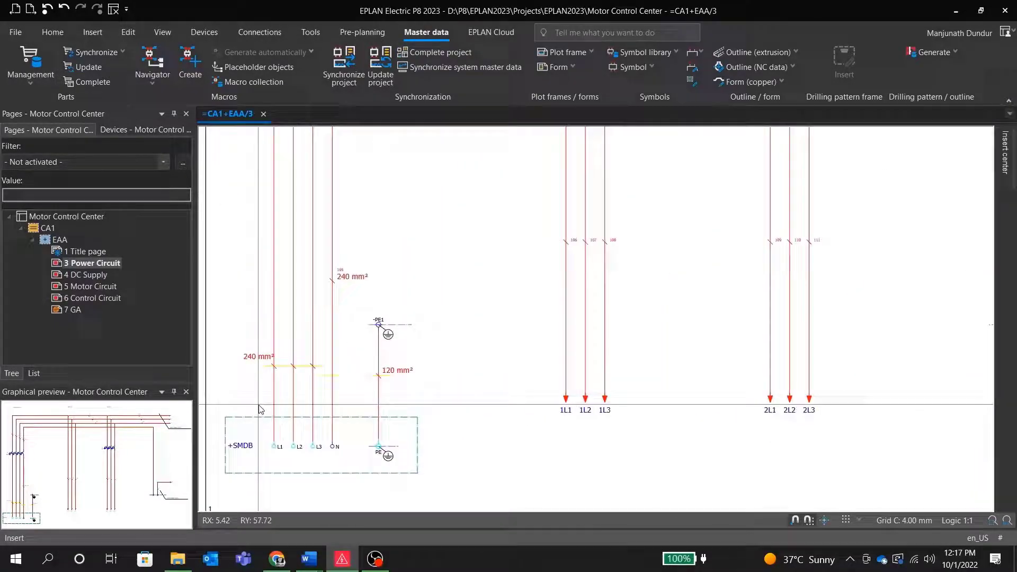
{"action": "middle_click_drag", "start_coordinate": [248, 243], "coordinate": [270, 417]}
{"action": "scroll", "coordinate": [265, 245], "scroll_direction": "up", "scroll_amount": 3}
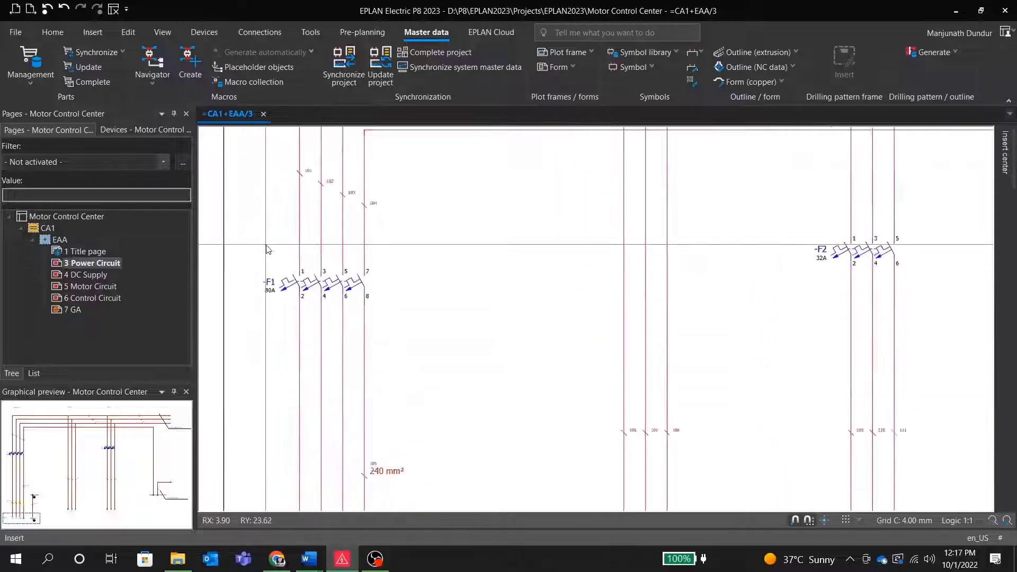
{"action": "middle_click_drag", "start_coordinate": [288, 228], "coordinate": [302, 258]}
{"action": "scroll", "coordinate": [308, 310], "scroll_direction": "up", "scroll_amount": 1}
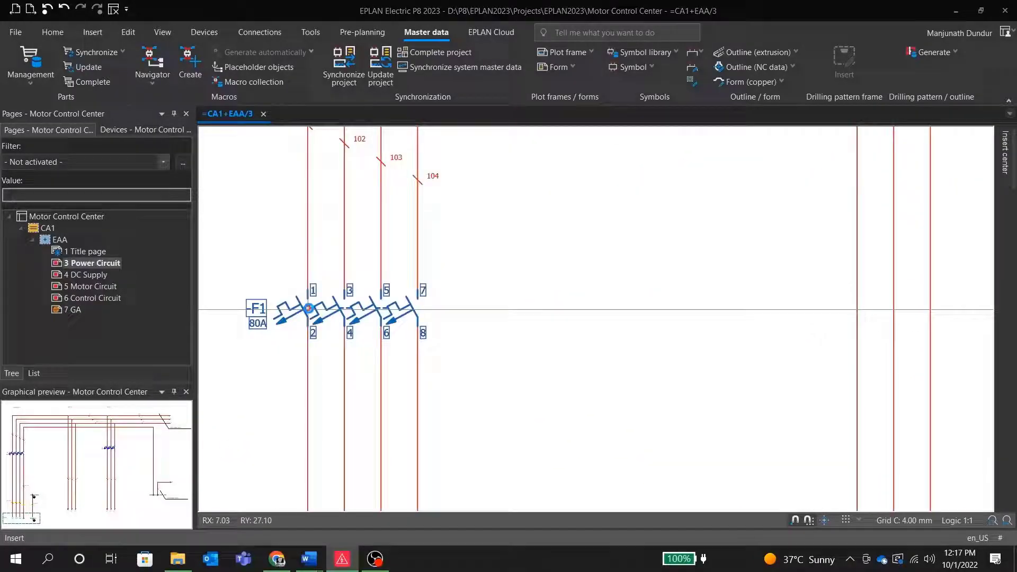
{"action": "double_click", "coordinate": [308, 307]}
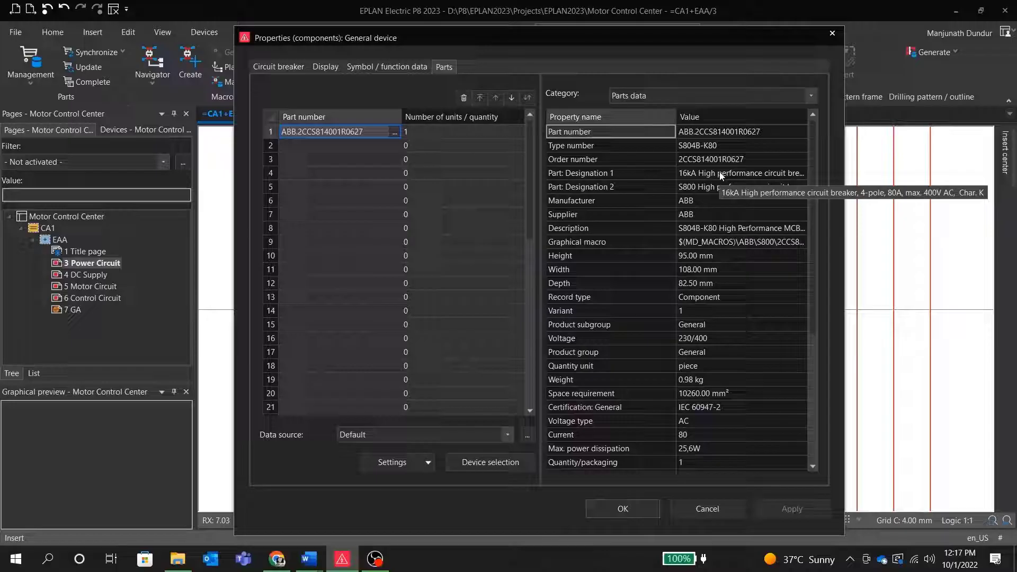
{"action": "left_click", "coordinate": [622, 508]}
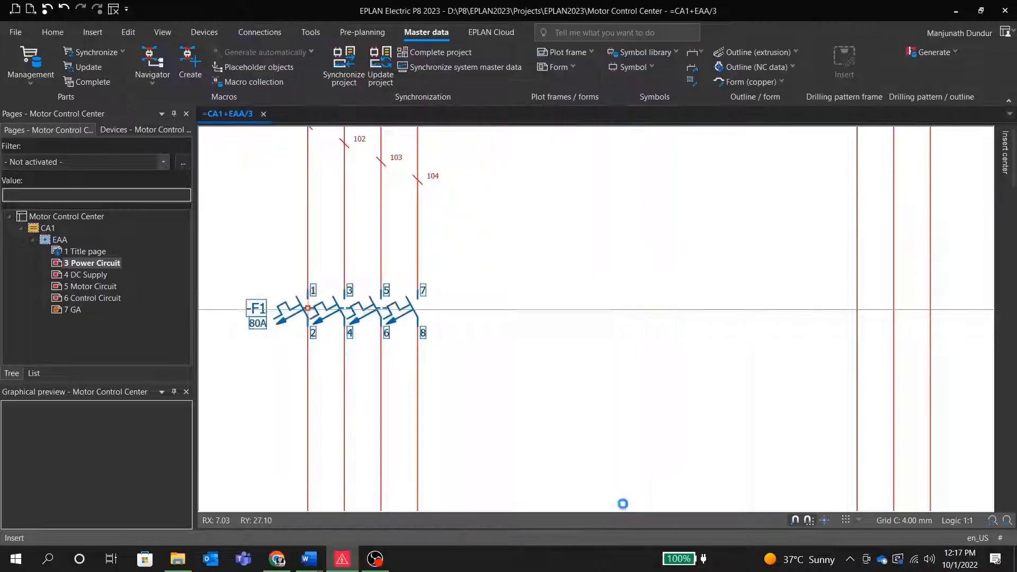
- Search the Insert center for device ABB.2CCS813001R0321 and place it on the three Group A conductors at RX 37.00, RY 24.00, level with F2
{"action": "scroll", "coordinate": [452, 274], "scroll_direction": "up", "scroll_amount": 5}
{"action": "scroll", "coordinate": [564, 290], "scroll_direction": "down", "scroll_amount": 1}
{"action": "left_click", "coordinate": [1005, 163]}
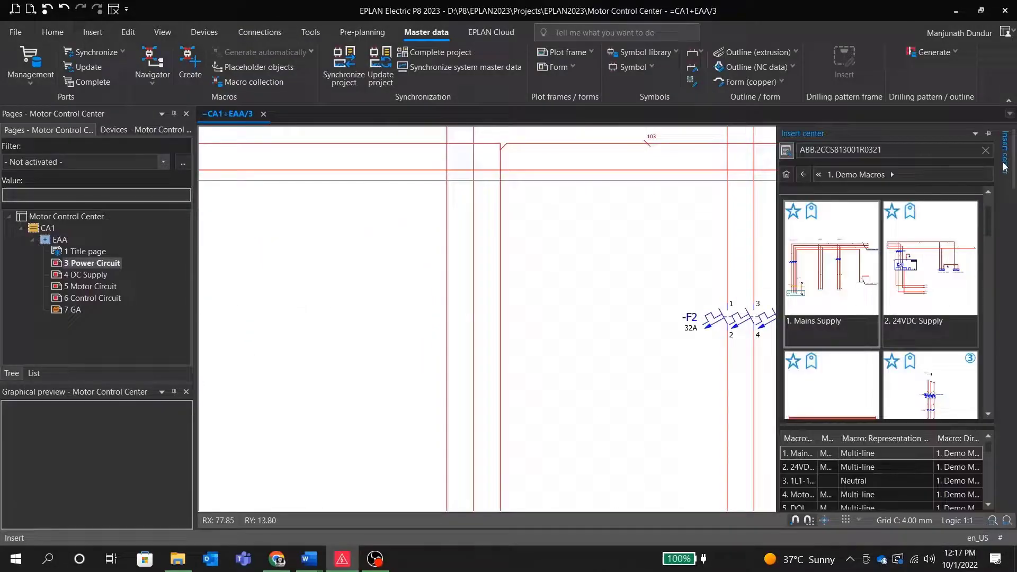
{"action": "left_click", "coordinate": [894, 151]}
{"action": "key", "text": "Return"}
{"action": "left_click", "coordinate": [901, 226]}
{"action": "double_click", "coordinate": [816, 278]}
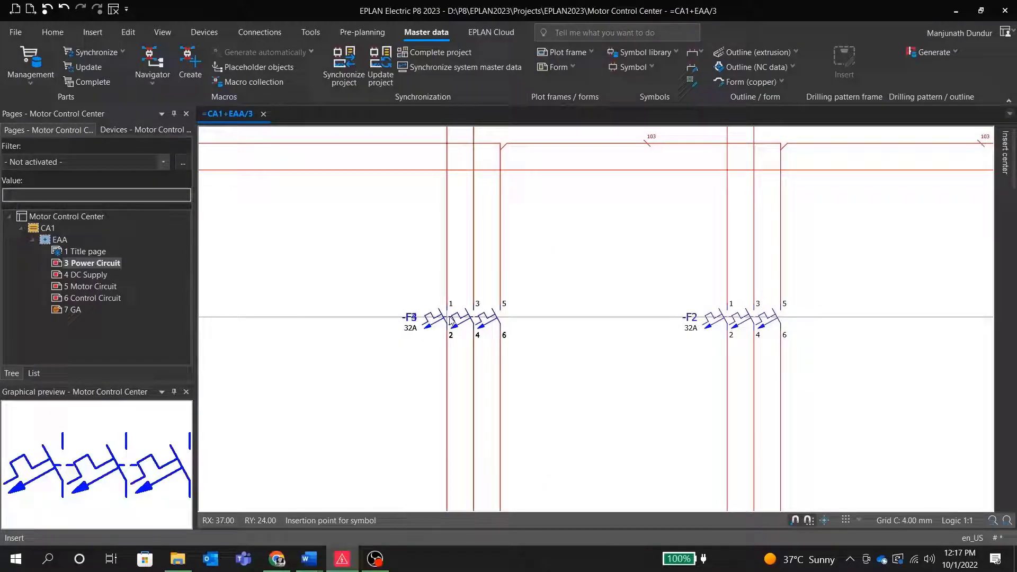
{"action": "scroll", "coordinate": [420, 306], "scroll_direction": "up", "scroll_amount": 2}
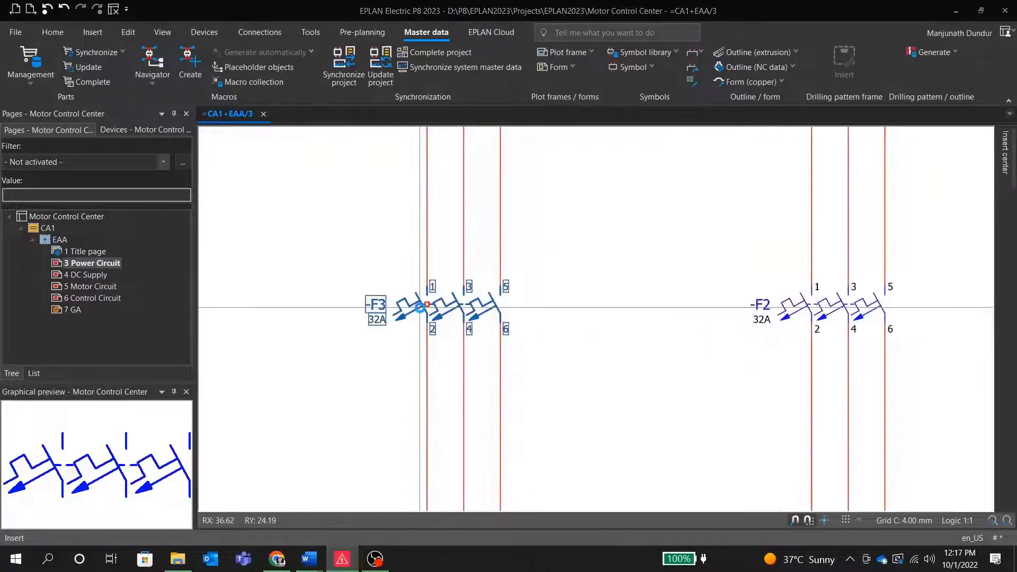
{"action": "left_click", "coordinate": [487, 259]}
{"action": "key", "text": "Return"}
{"action": "scroll", "coordinate": [387, 298], "scroll_direction": "down", "scroll_amount": 4}
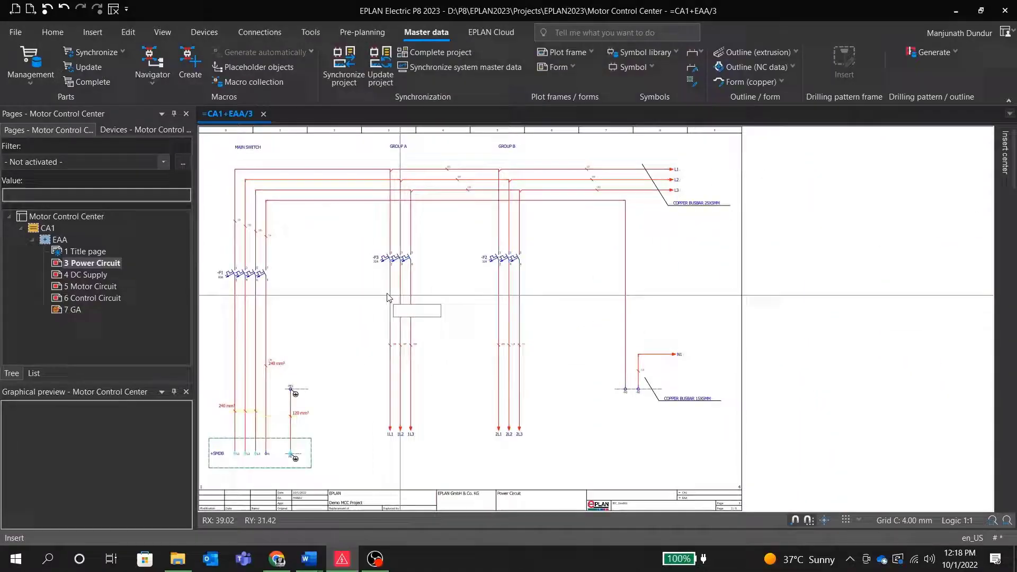
- Insert the 2. 24VDC Supply macro from 1. Demo Macros on page 4 DC Supply at RX 6.00, RY 5.00 with numbered devices
{"action": "left_click", "coordinate": [90, 275]}
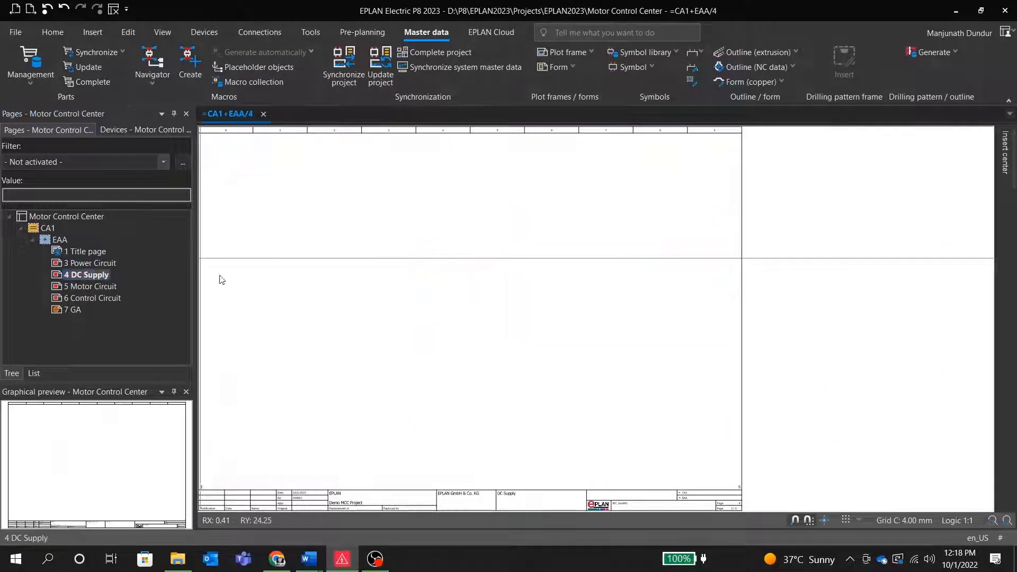
{"action": "left_click", "coordinate": [1005, 154]}
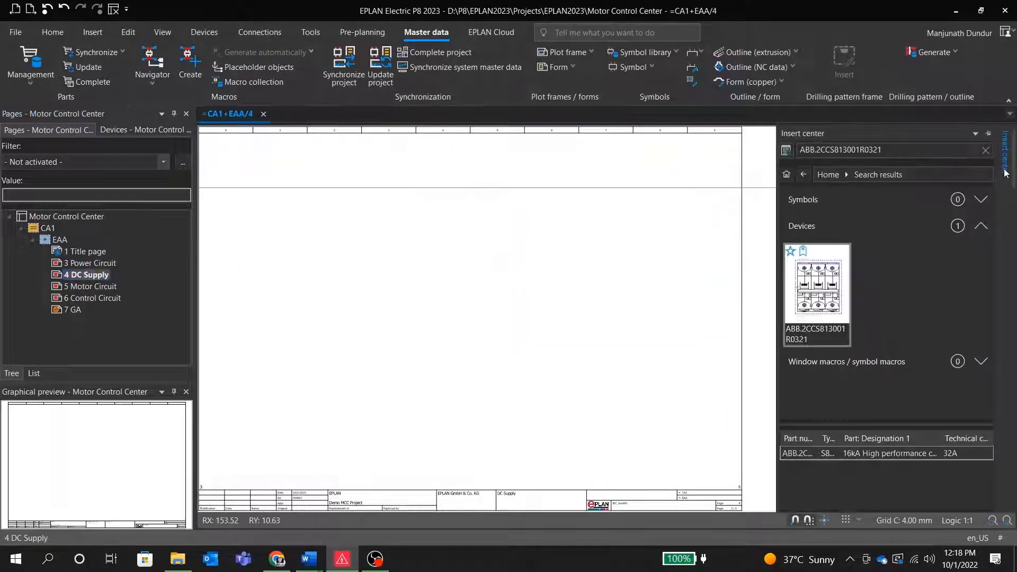
{"action": "left_click", "coordinate": [788, 176]}
{"action": "left_click", "coordinate": [842, 319]}
{"action": "left_click", "coordinate": [828, 212]}
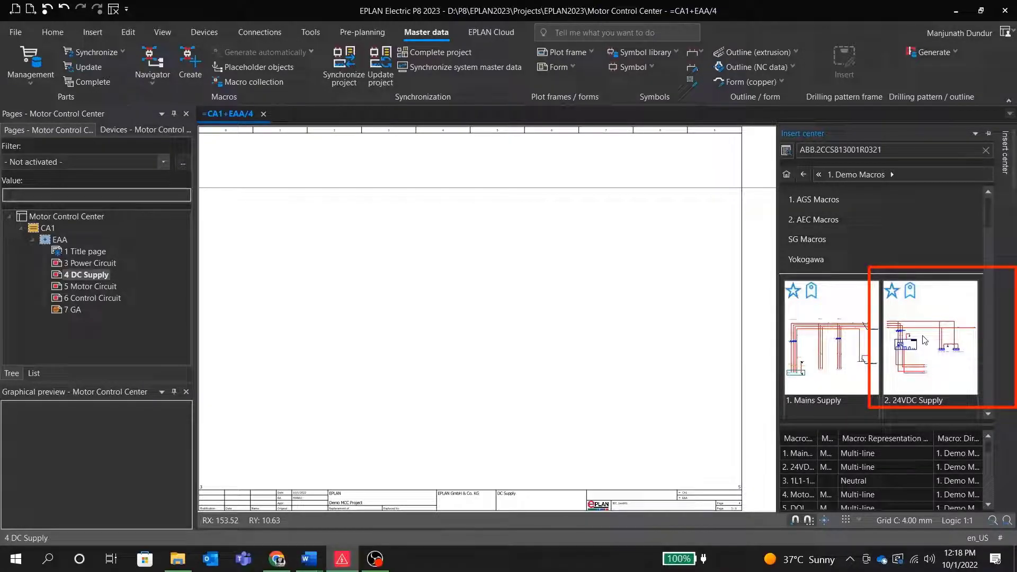
{"action": "double_click", "coordinate": [924, 340]}
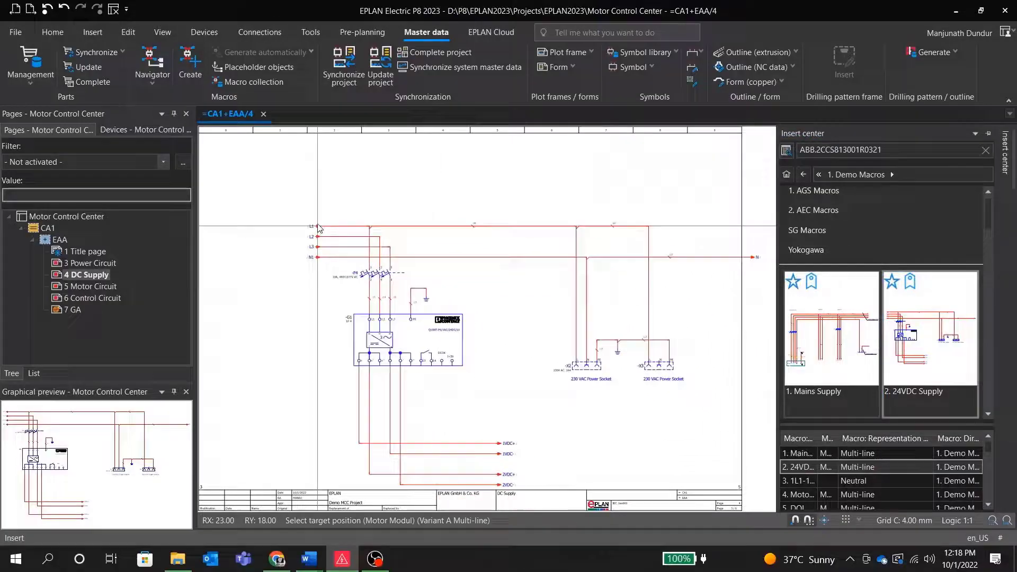
{"action": "left_click", "coordinate": [230, 161]}
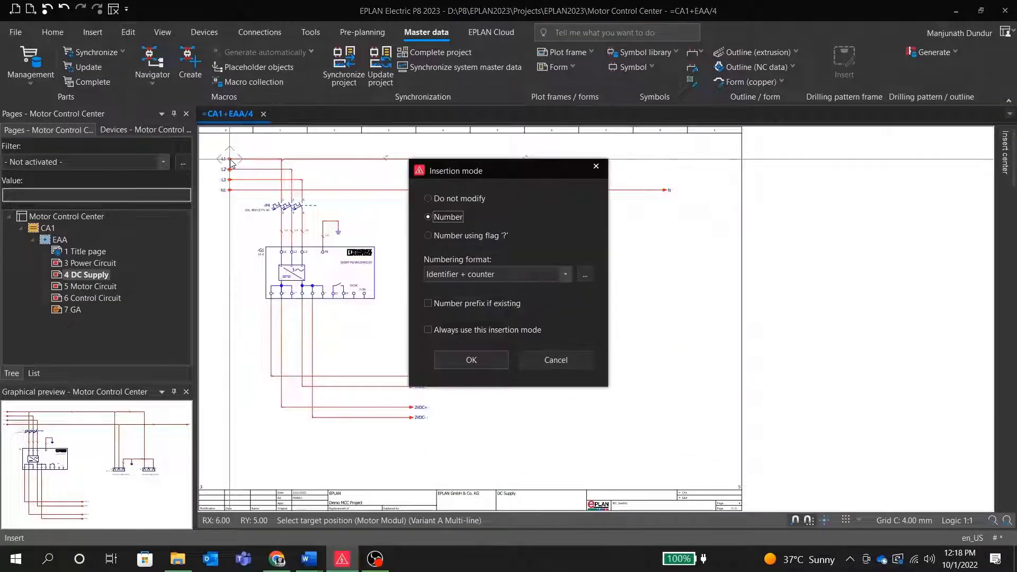
{"action": "key", "text": "Return"}
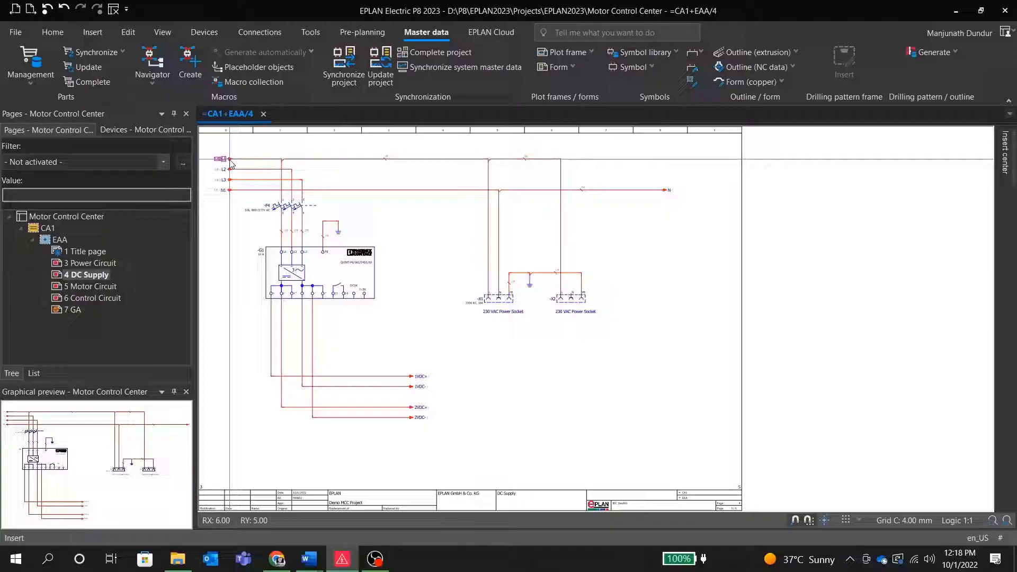
- Examine the inserted DC supply circuit, including power supply G1, breaker F4 and the 230 VAC power sockets X1 and X2
{"action": "scroll", "coordinate": [251, 254], "scroll_direction": "up", "scroll_amount": 3}
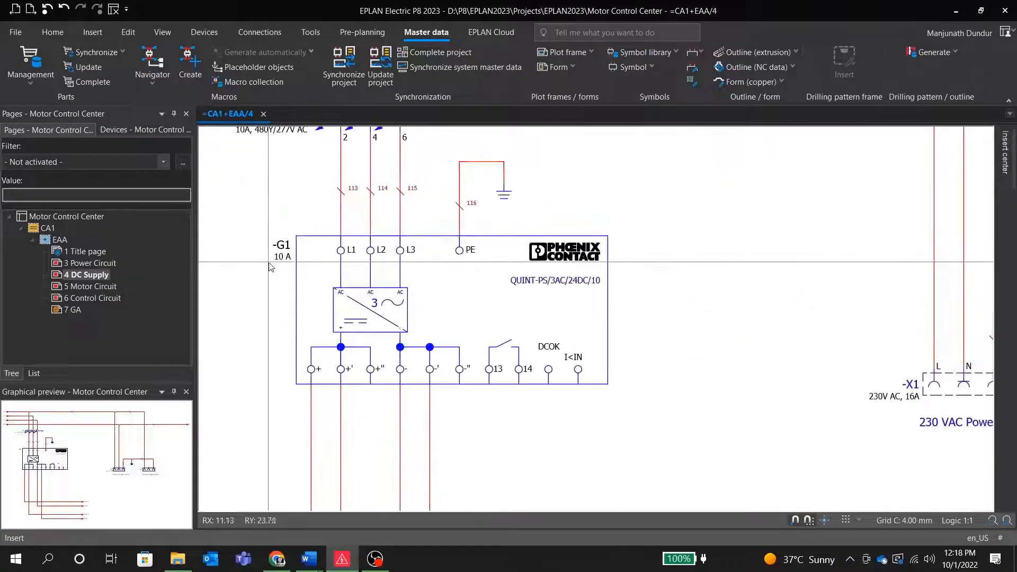
{"action": "scroll", "coordinate": [270, 266], "scroll_direction": "up", "scroll_amount": 1}
{"action": "left_click_drag", "start_coordinate": [573, 255], "coordinate": [761, 315]}
{"action": "scroll", "coordinate": [306, 246], "scroll_direction": "down", "scroll_amount": 3}
{"action": "scroll", "coordinate": [241, 174], "scroll_direction": "up", "scroll_amount": 1}
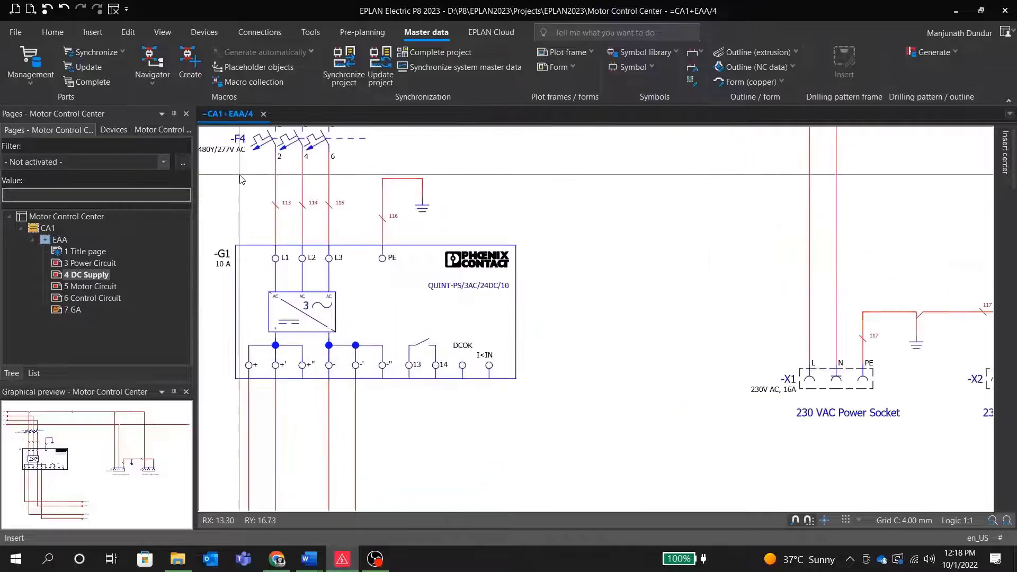
{"action": "middle_click_drag", "start_coordinate": [240, 175], "coordinate": [348, 180]}
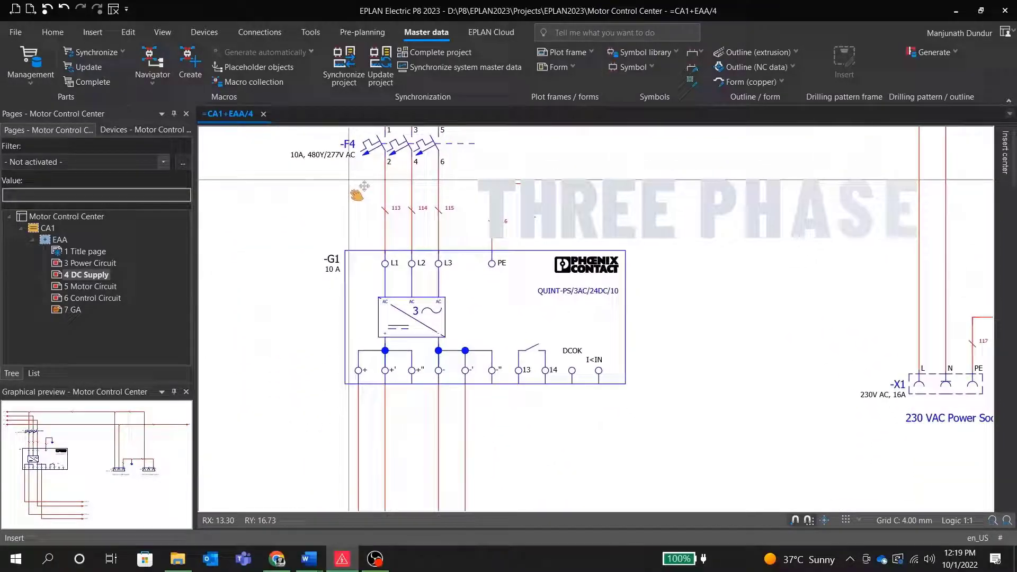
{"action": "middle_click_drag", "start_coordinate": [766, 420], "coordinate": [333, 386]}
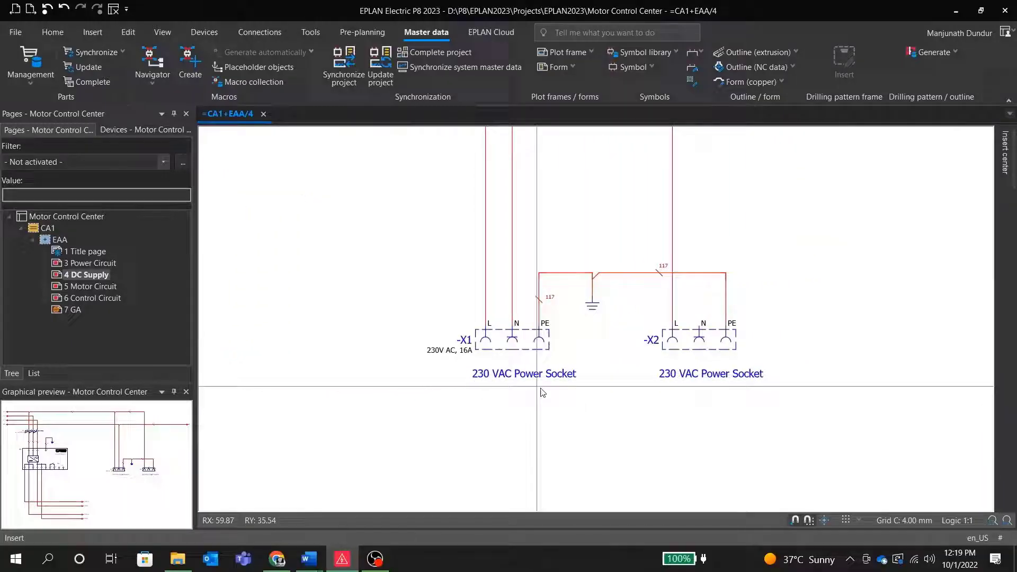
{"action": "scroll", "coordinate": [553, 392], "scroll_direction": "up", "scroll_amount": 1}
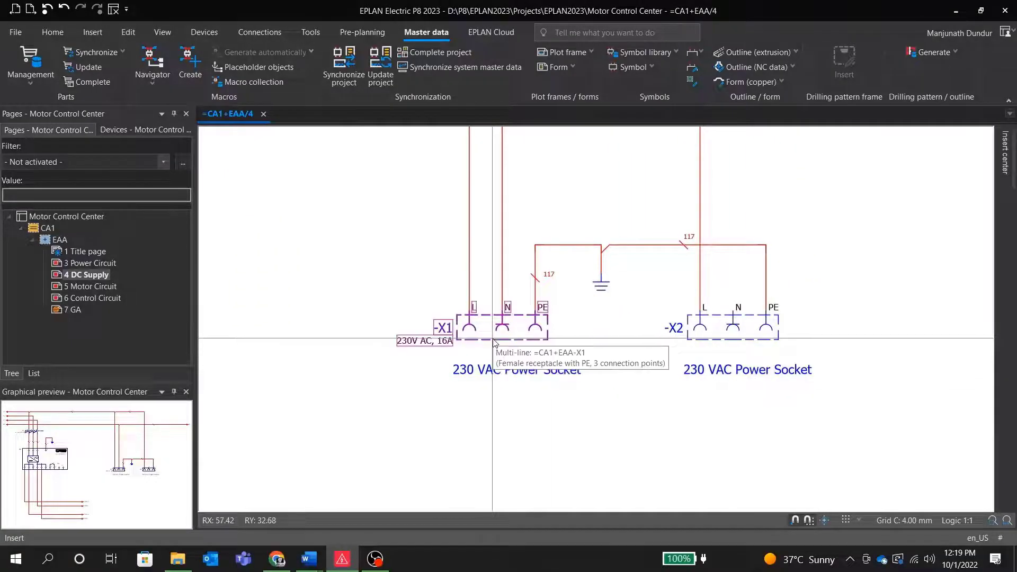
{"action": "left_click", "coordinate": [492, 339]}
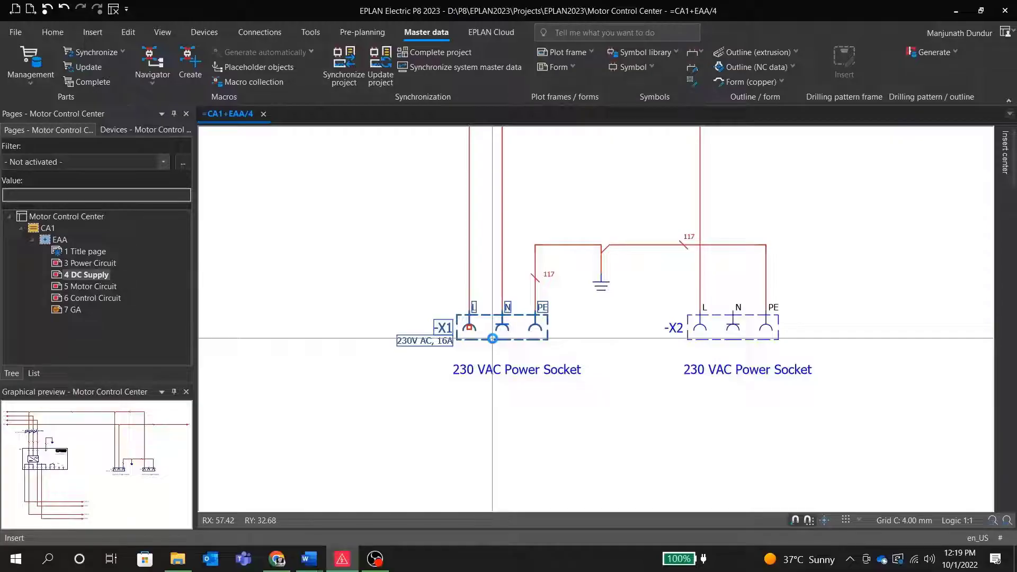
{"action": "scroll", "coordinate": [493, 339], "scroll_direction": "down", "scroll_amount": 5}
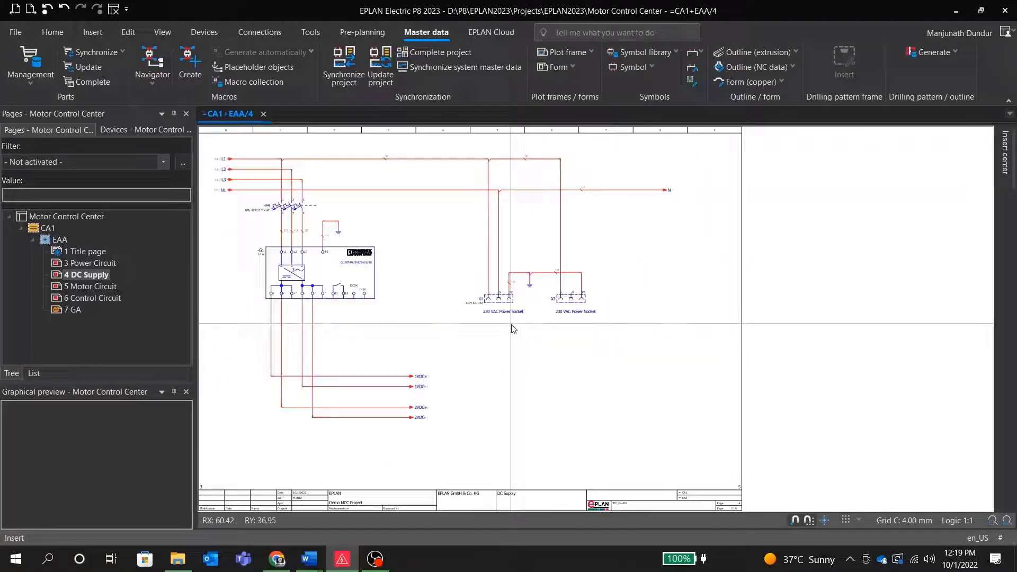
- Open page 5 Motor Circuit and insert the 3. 1L1-1L2-1L3 macro across the upper part of the sheet
{"action": "left_click", "coordinate": [91, 286]}
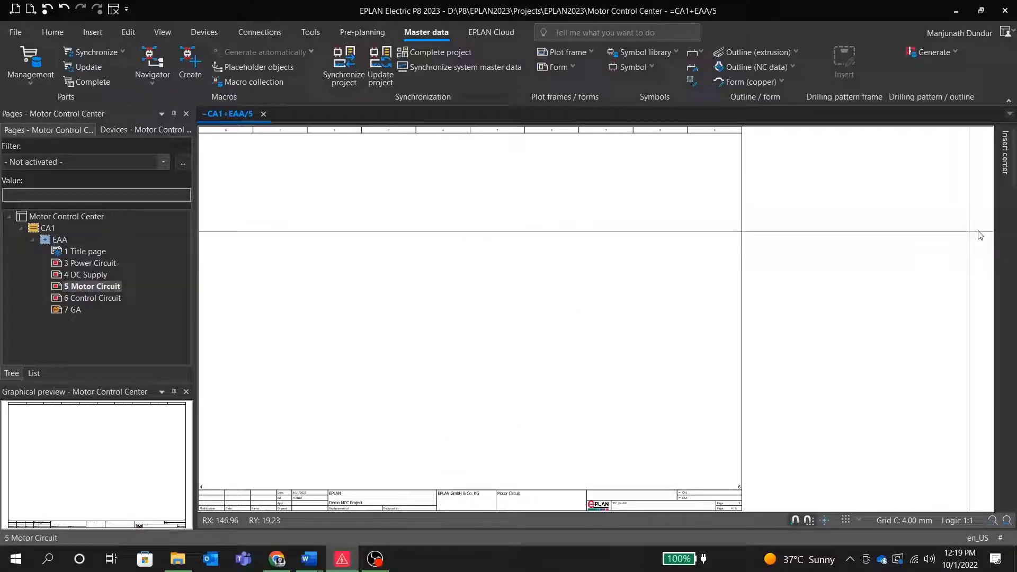
{"action": "left_click", "coordinate": [1005, 163]}
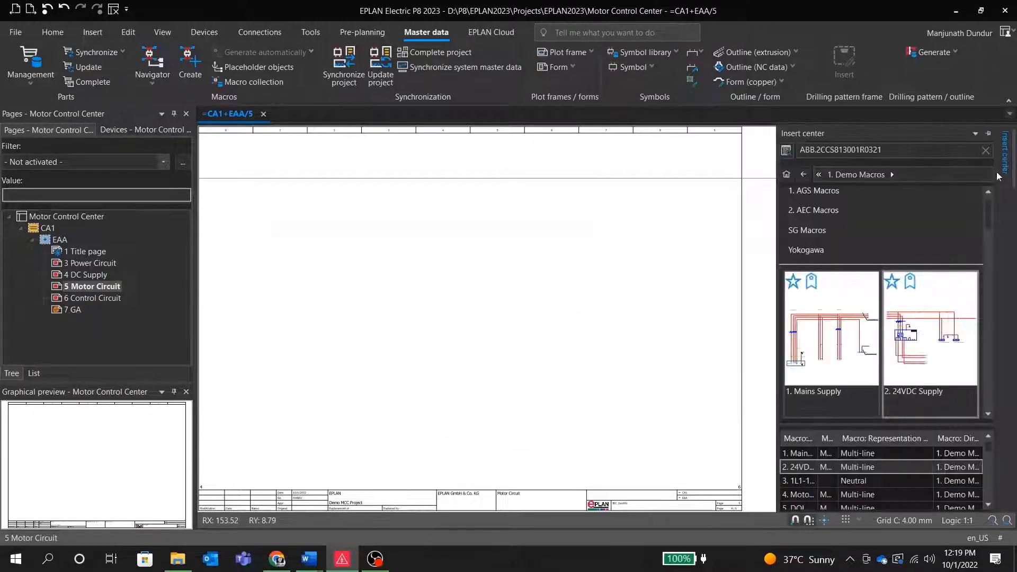
{"action": "scroll", "coordinate": [919, 309], "scroll_direction": "down", "scroll_amount": 2}
{"action": "left_click_drag", "start_coordinate": [820, 331], "coordinate": [710, 294]}
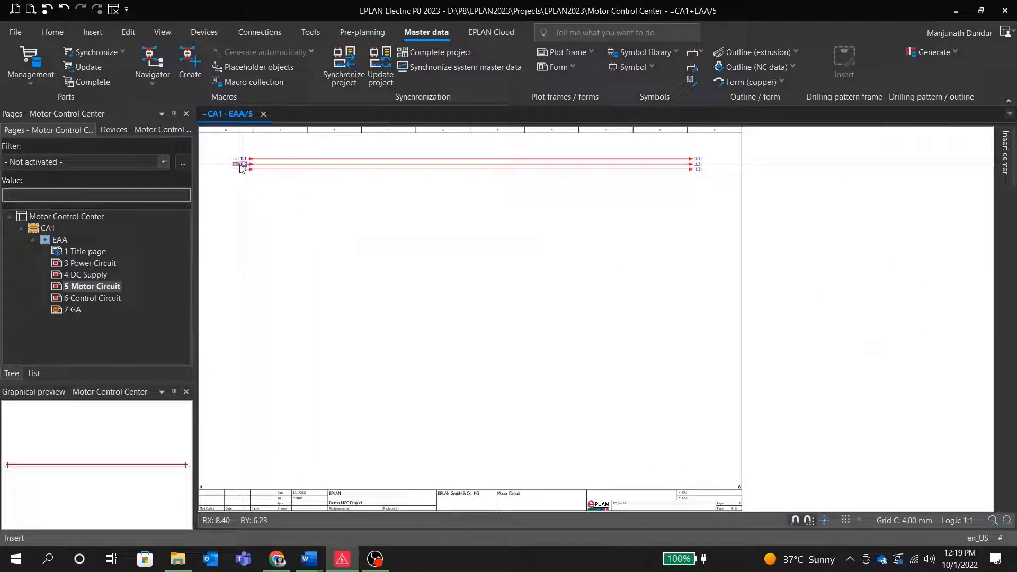
- Follow the 1L1 interruption point to its counterpart on the Power Circuit page and return to the Motor Circuit page
{"action": "scroll", "coordinate": [240, 166], "scroll_direction": "up", "scroll_amount": 4}
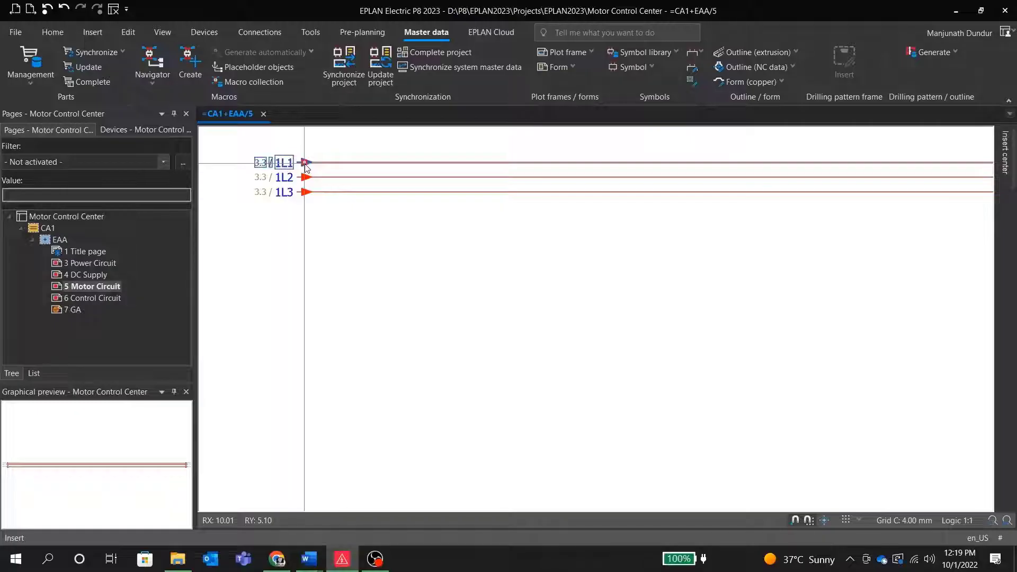
{"action": "key", "text": "f"}
{"action": "scroll", "coordinate": [593, 386], "scroll_direction": "down", "scroll_amount": 3}
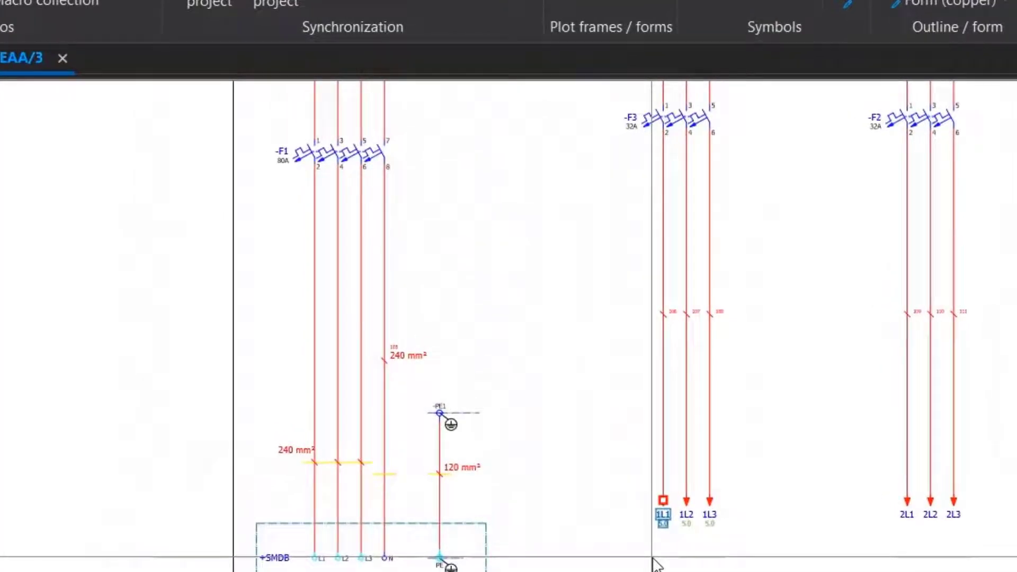
{"action": "scroll", "coordinate": [653, 557], "scroll_direction": "up", "scroll_amount": 3}
{"action": "key", "text": "f"}
{"action": "scroll", "coordinate": [583, 347], "scroll_direction": "down", "scroll_amount": 2}
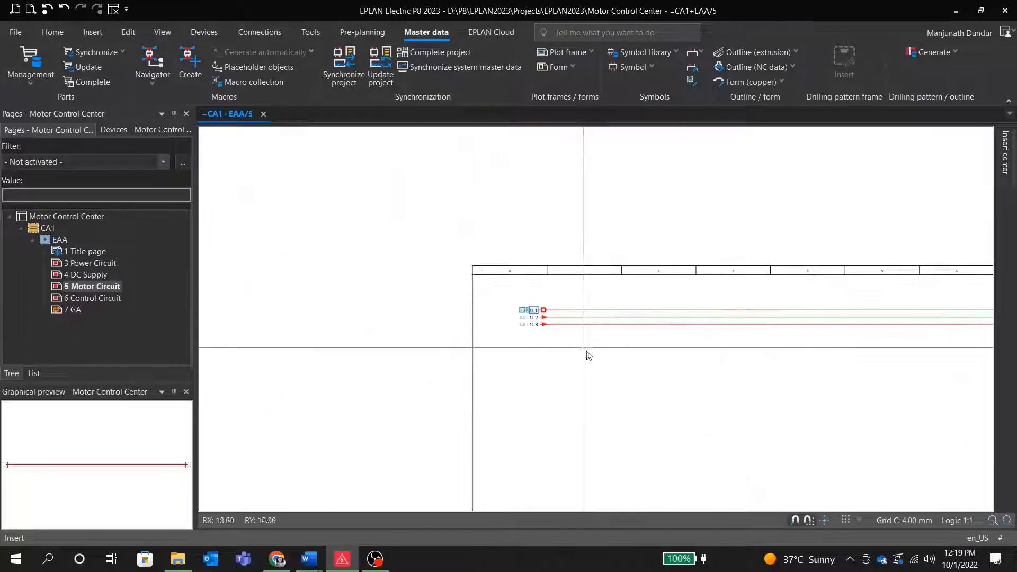
- Review the variants of the 4. Motor_Circuit macro and place Variant A on the 1L1-1L3 conductors at RX 17.00, RY 5.00
{"action": "left_click", "coordinate": [1010, 161]}
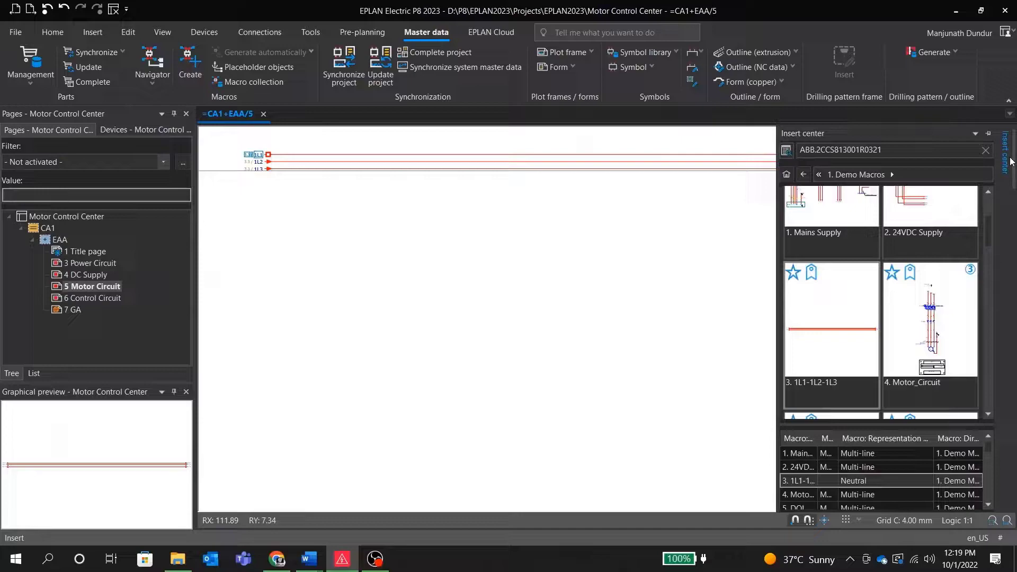
{"action": "left_click_drag", "start_coordinate": [929, 308], "coordinate": [409, 321]}
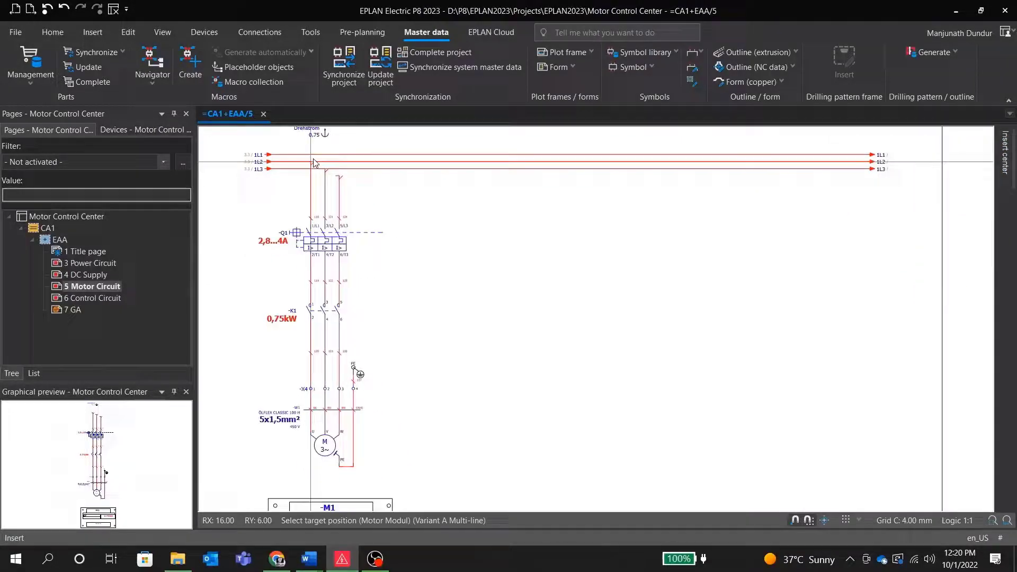
{"action": "key", "text": "Tab"}
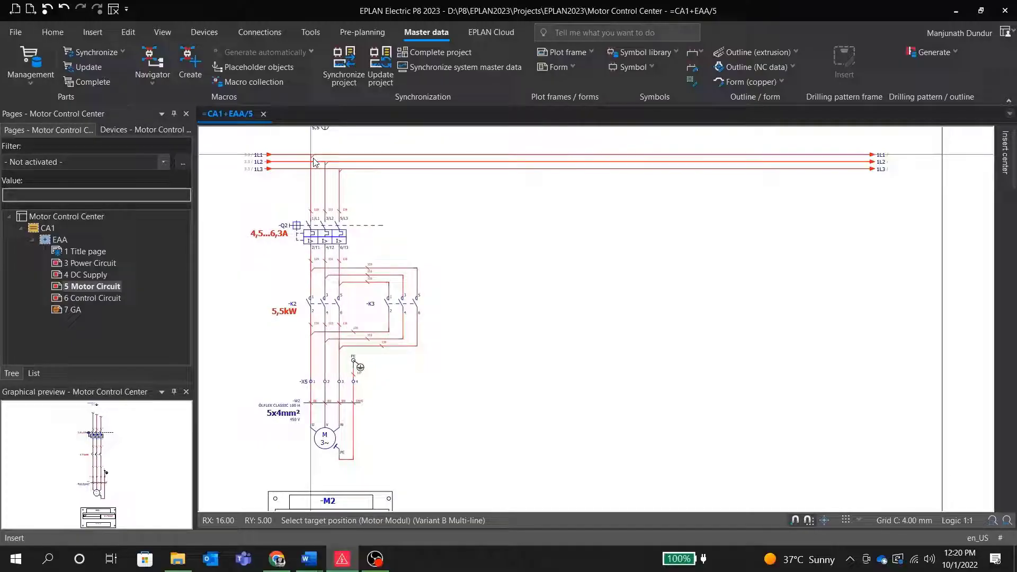
{"action": "key", "text": "Tab"}
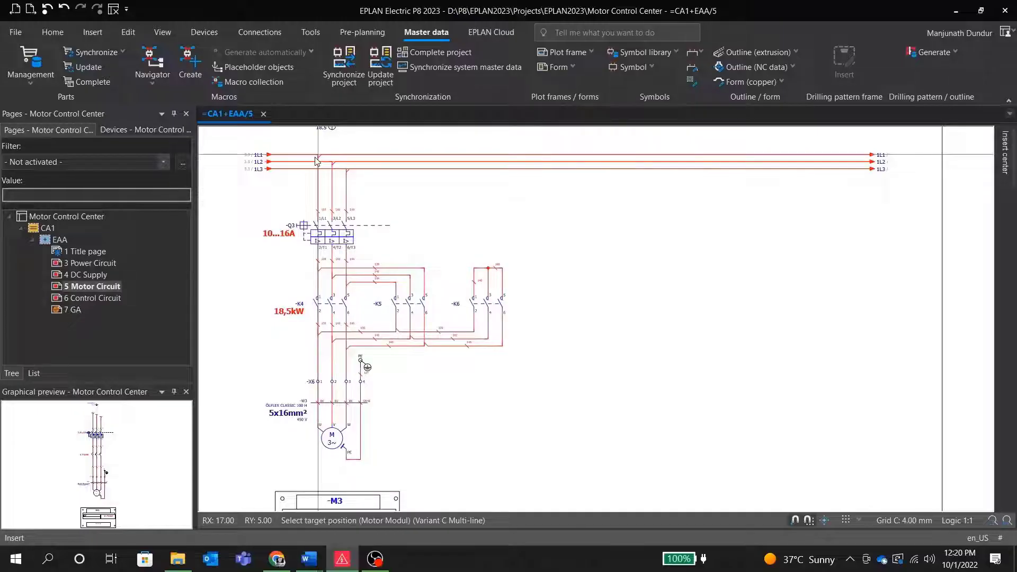
{"action": "key", "text": "Tab"}
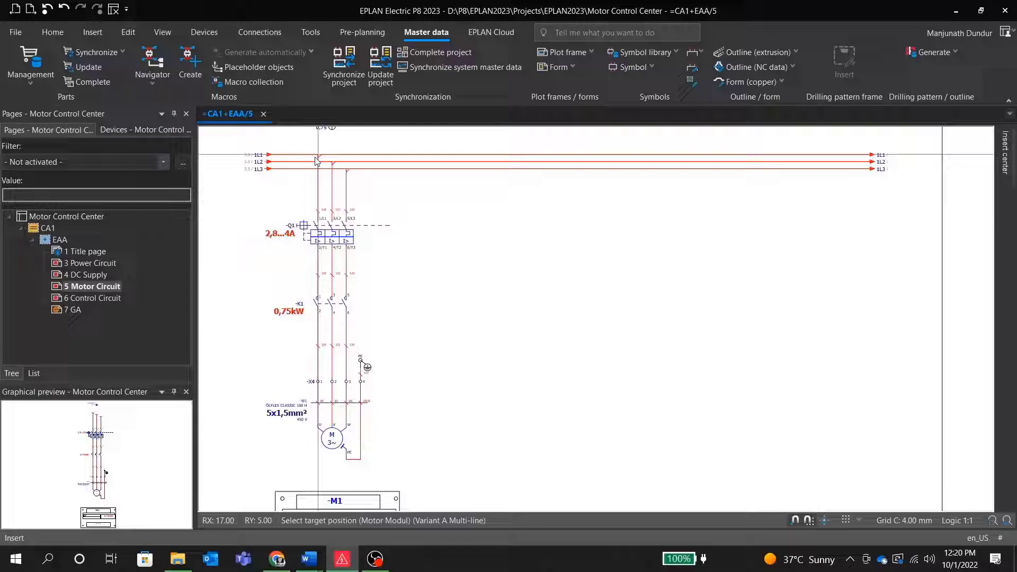
{"action": "left_click", "coordinate": [317, 161]}
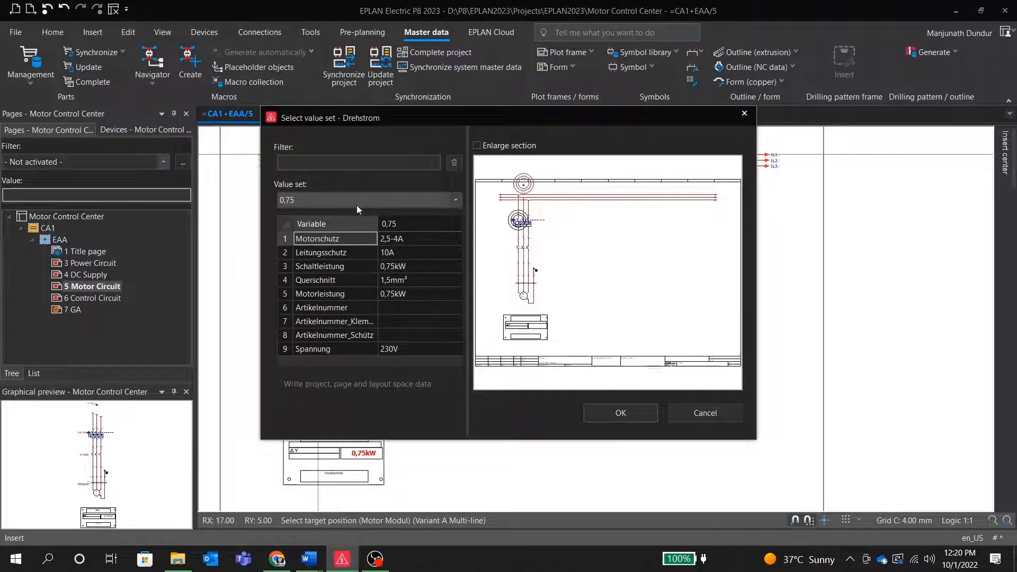
- Assign the 0,75 value set to the first motor circuit and insert it with the Number mode in Identifier + counter format
{"action": "left_click", "coordinate": [455, 201]}
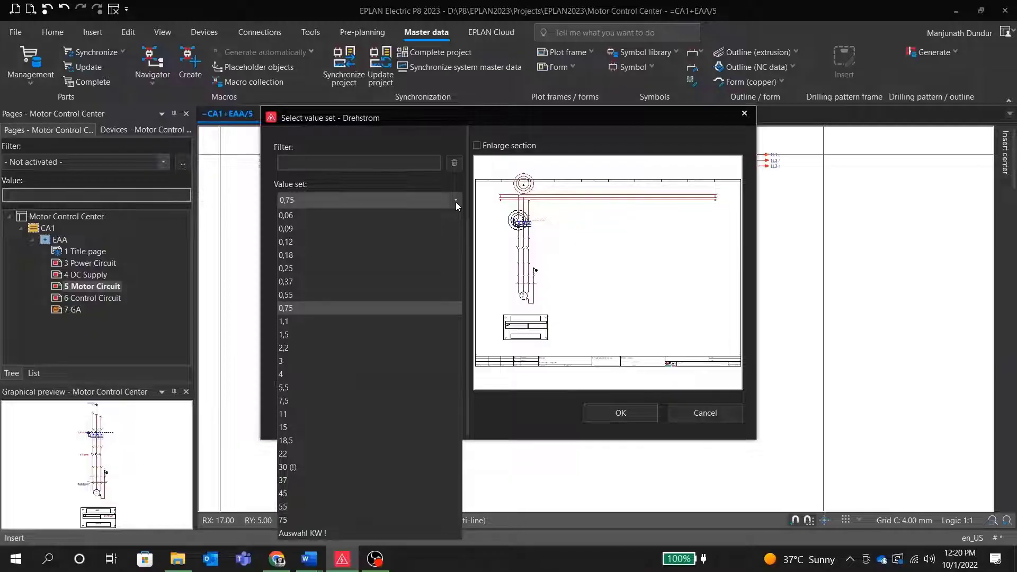
{"action": "left_click", "coordinate": [321, 308]}
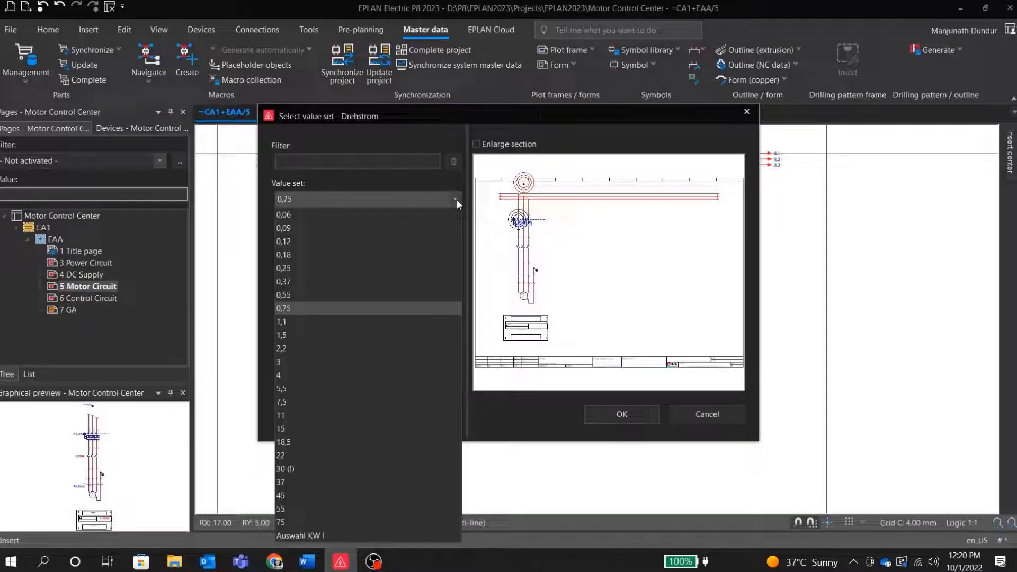
{"action": "left_click", "coordinate": [456, 199]}
{"action": "left_click", "coordinate": [332, 307]}
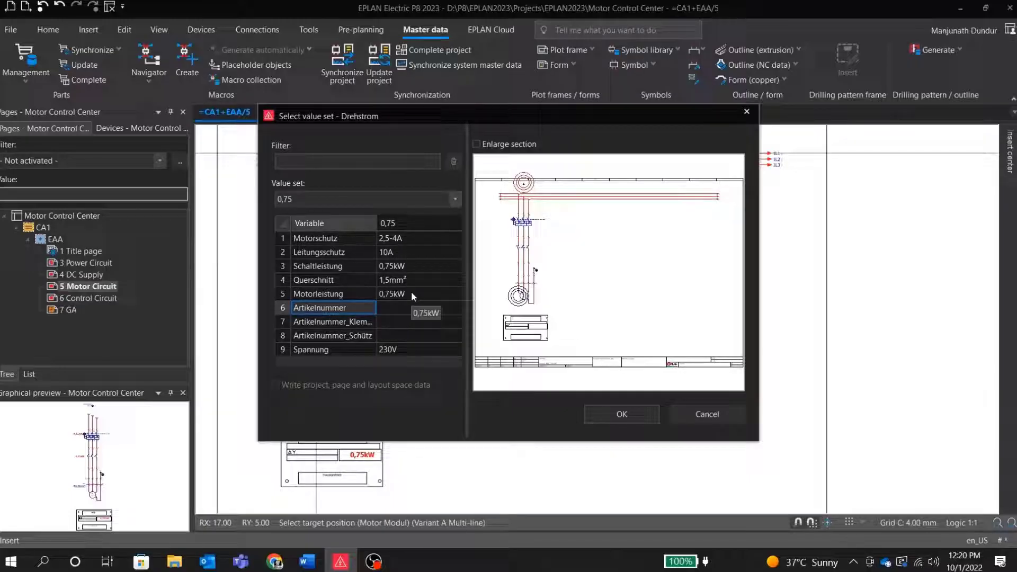
{"action": "left_click", "coordinate": [398, 367]}
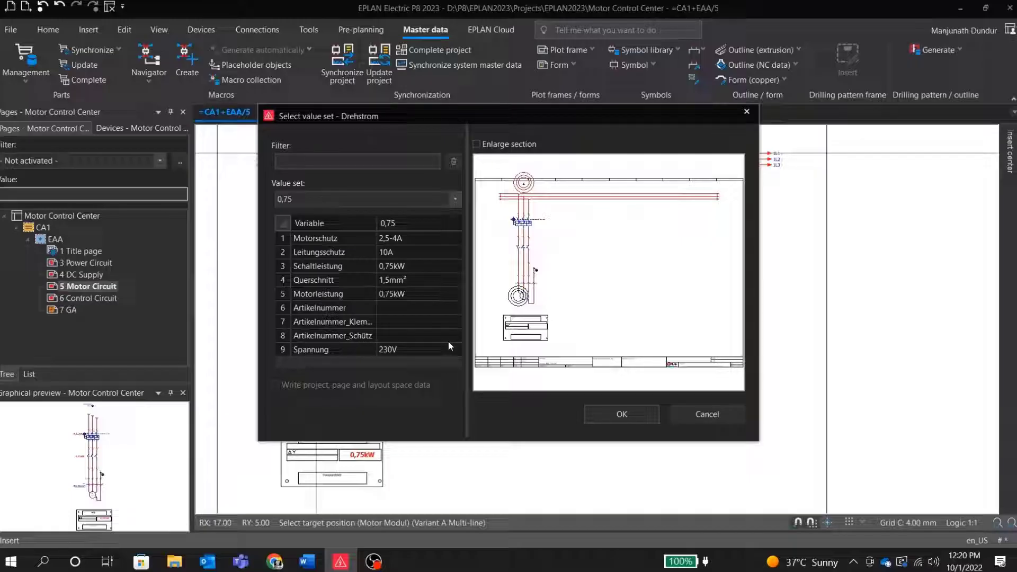
{"action": "left_click", "coordinate": [612, 416]}
{"action": "left_click", "coordinate": [601, 400]}
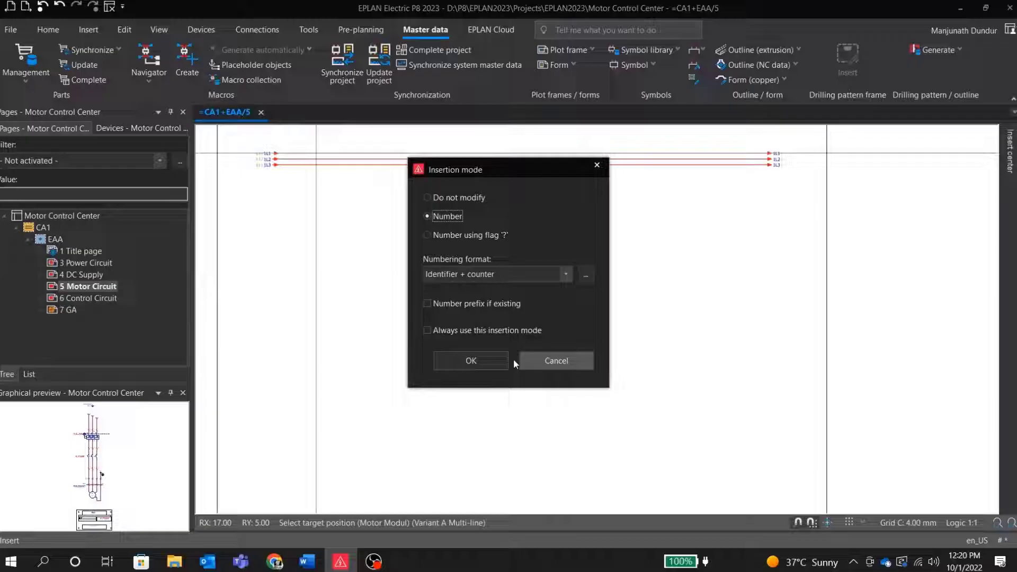
{"action": "left_click", "coordinate": [477, 361]}
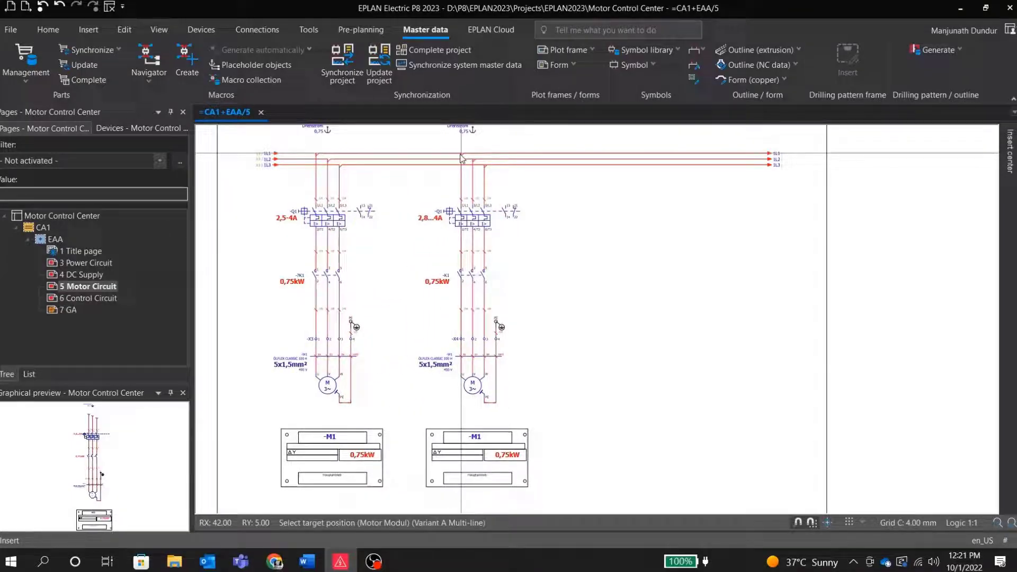
- Place Variant B of the motor circuit macro on the same conductors at RX 54.00, RY 5.00 with the 5,5 value set
{"action": "key", "text": "Tab"}
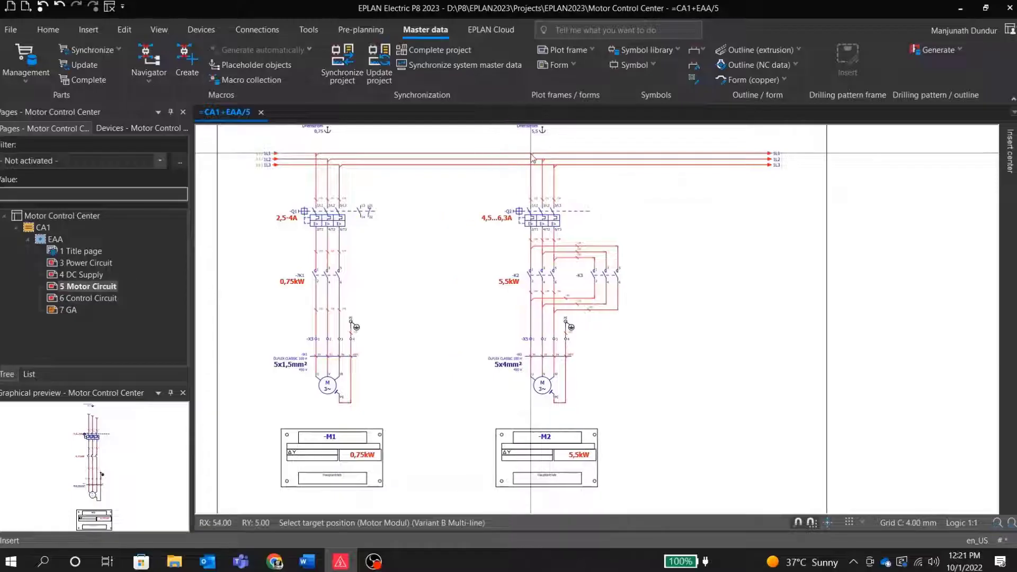
{"action": "left_click", "coordinate": [531, 154]}
{"action": "left_click", "coordinate": [402, 199]}
{"action": "left_click", "coordinate": [303, 387]}
{"action": "left_click", "coordinate": [610, 414]}
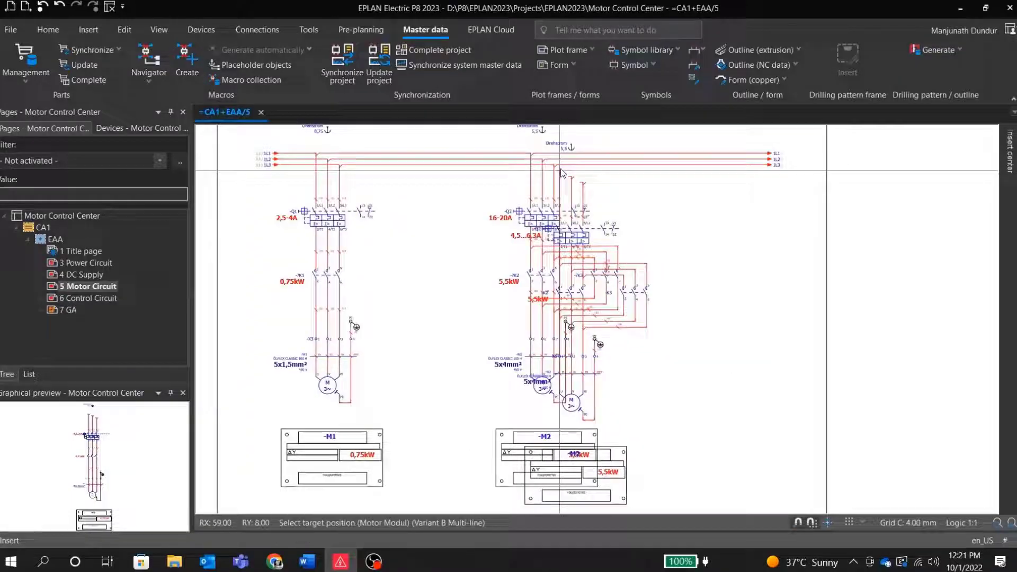
{"action": "scroll", "coordinate": [517, 471], "scroll_direction": "up", "scroll_amount": 3}
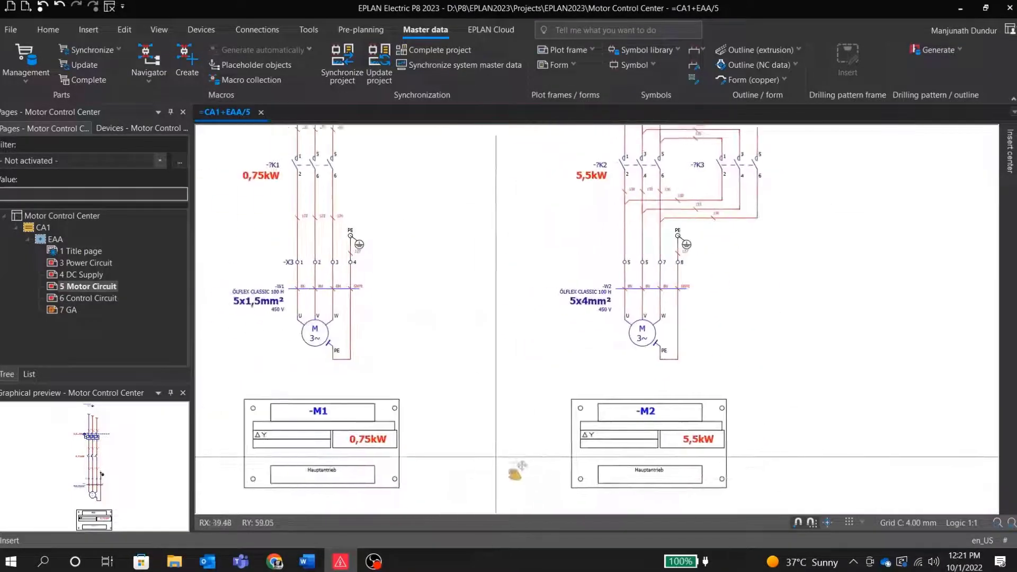
{"action": "scroll", "coordinate": [517, 471], "scroll_direction": "up", "scroll_amount": 2}
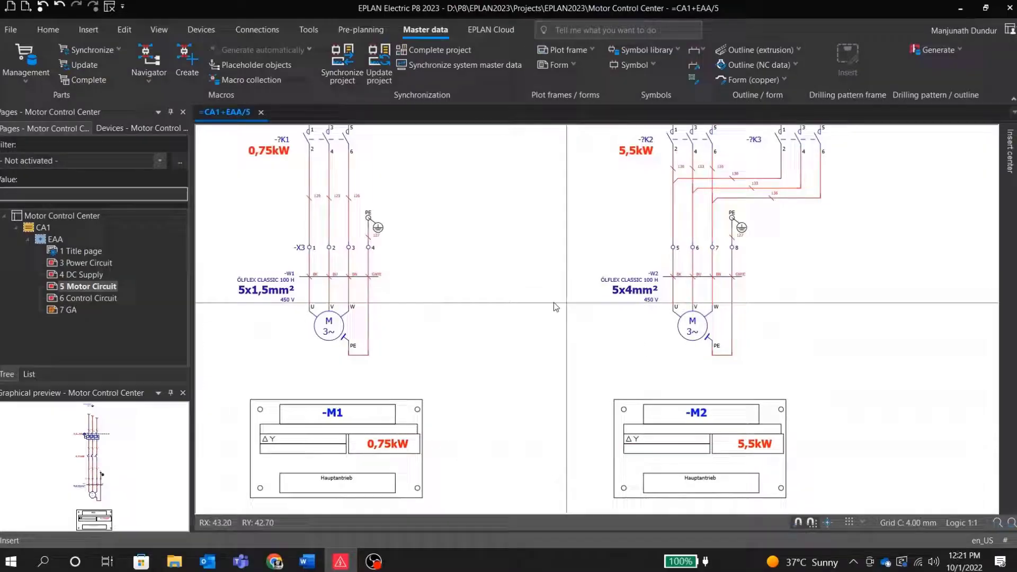
- Check the part assigned to motor overload switch -Q2 in the second motor circuit
{"action": "scroll", "coordinate": [609, 349], "scroll_direction": "up", "scroll_amount": 3}
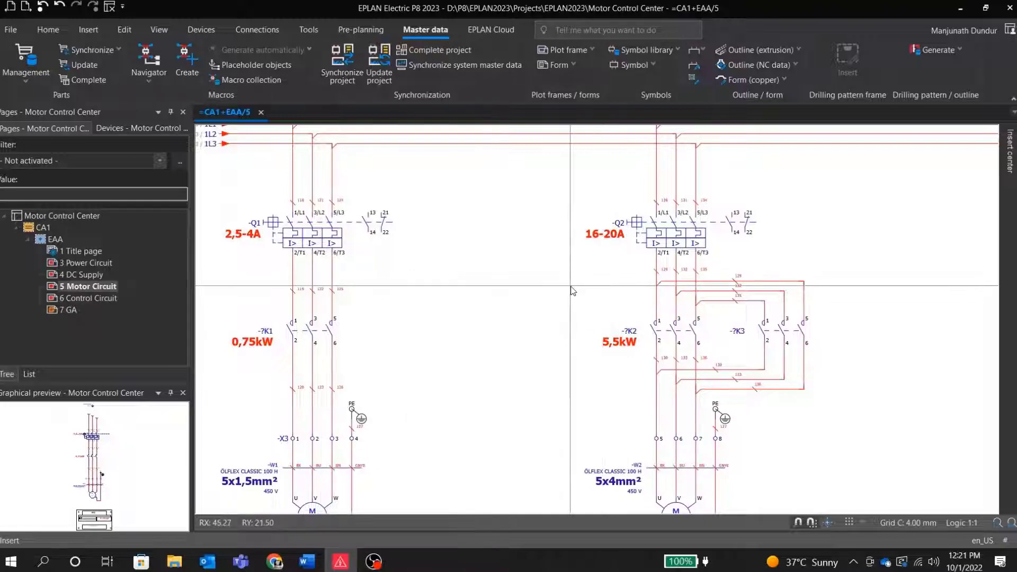
{"action": "double_click", "coordinate": [618, 222]}
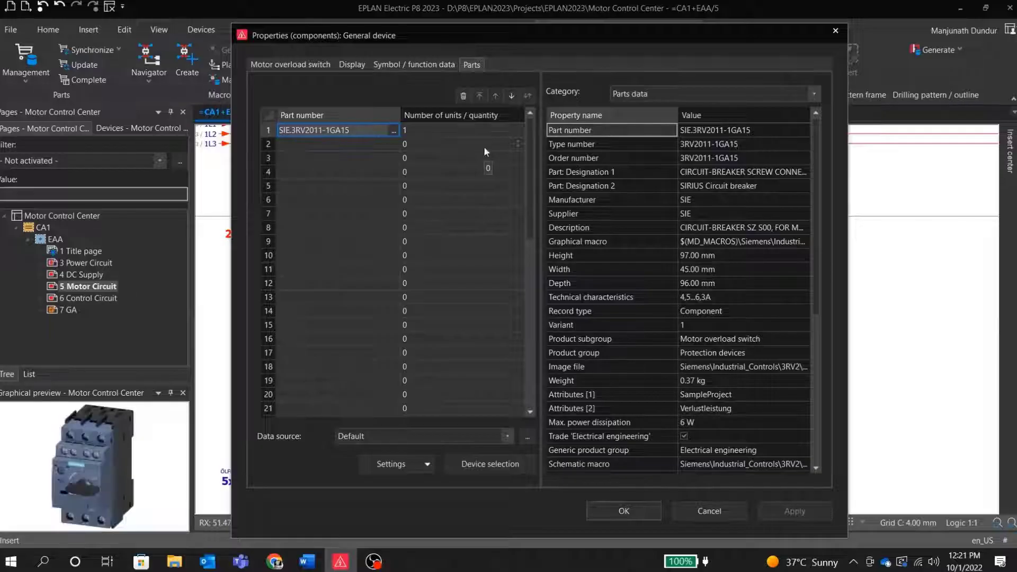
{"action": "left_click", "coordinate": [652, 519]}
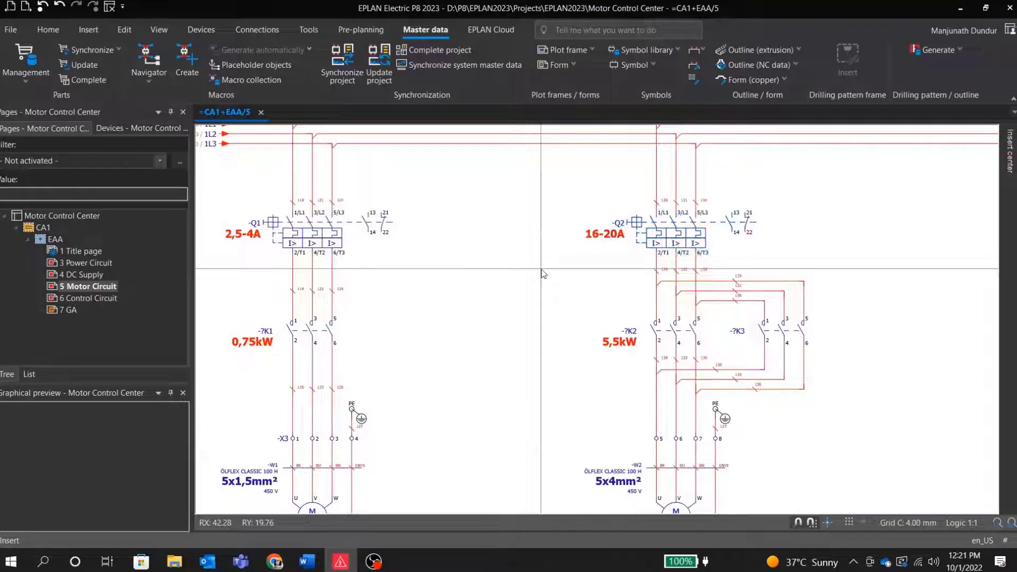
{"action": "scroll", "coordinate": [541, 274], "scroll_direction": "down", "scroll_amount": 3}
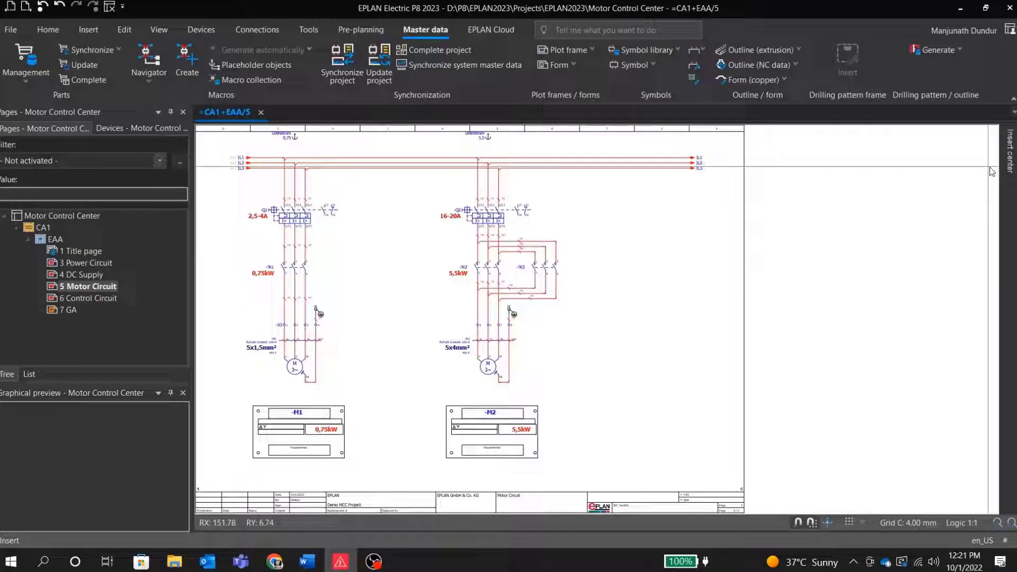
- Open the 6 Control Circuit page and place the 5. DOL Control macro at RX 10.00, RY 11.00
{"action": "left_click", "coordinate": [1009, 161]}
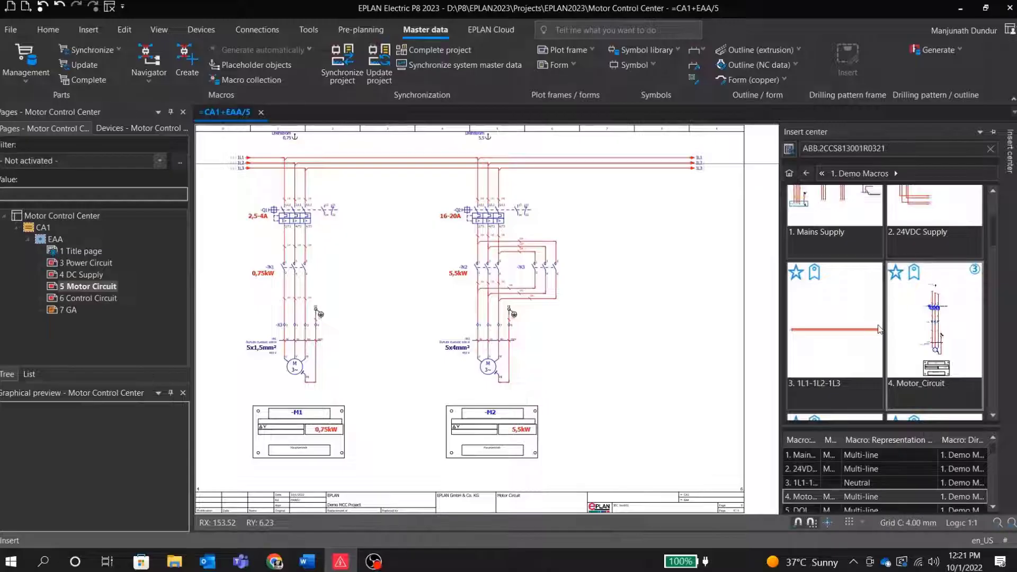
{"action": "scroll", "coordinate": [878, 329], "scroll_direction": "down", "scroll_amount": 3}
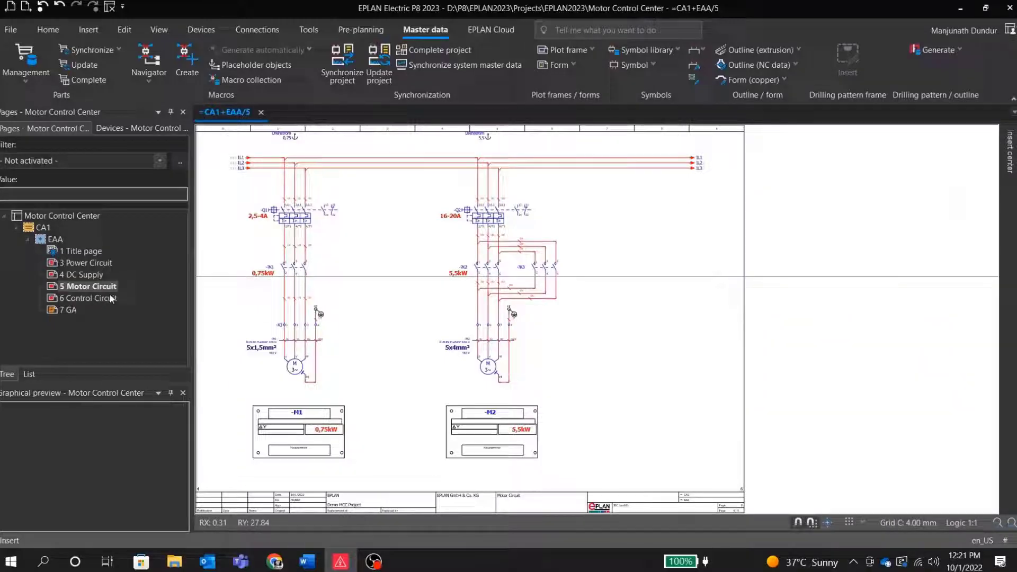
{"action": "left_click", "coordinate": [83, 297]}
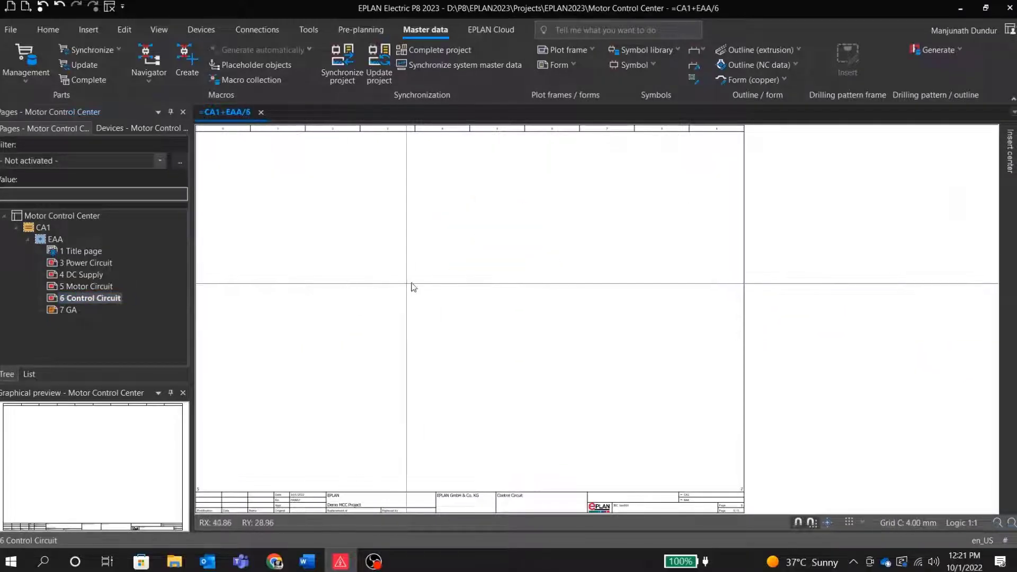
{"action": "mouse_move", "coordinate": [1009, 159]}
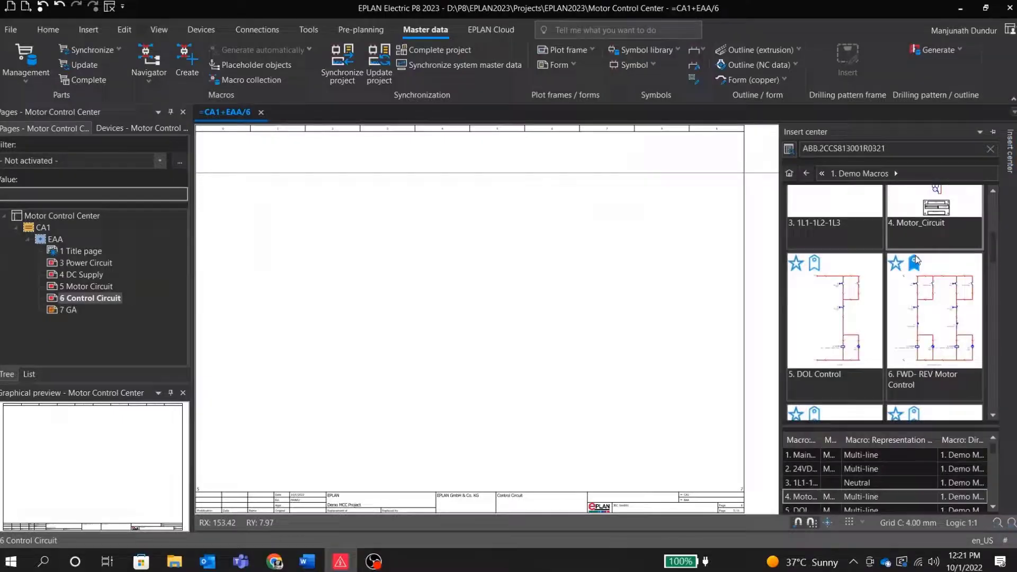
{"action": "left_click_drag", "start_coordinate": [829, 303], "coordinate": [404, 277]}
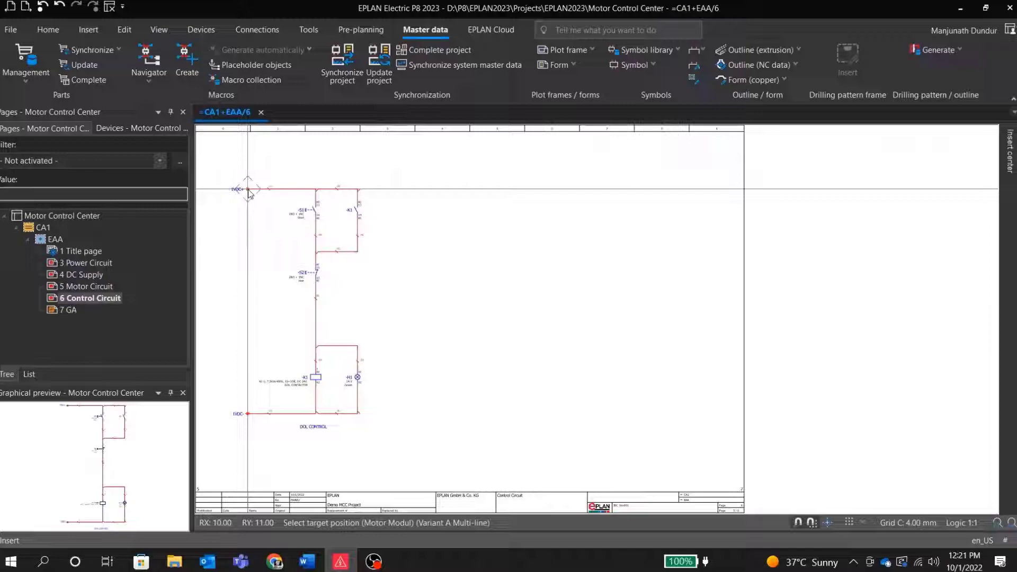
{"action": "left_click", "coordinate": [250, 194]}
{"action": "left_click", "coordinate": [447, 364]}
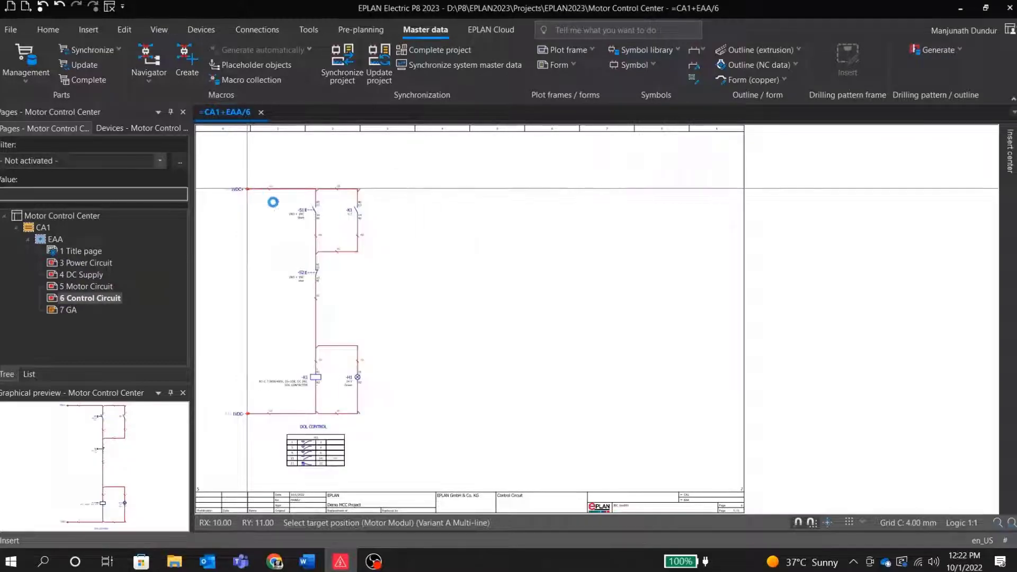
- Examine the DOL control circuit's K1 coil, contact table, start and stop pushbuttons and K1 holding contact
{"action": "scroll", "coordinate": [276, 435], "scroll_direction": "up", "scroll_amount": 4}
{"action": "scroll", "coordinate": [281, 434], "scroll_direction": "up", "scroll_amount": 2}
{"action": "middle_click_drag", "start_coordinate": [288, 430], "coordinate": [290, 347]}
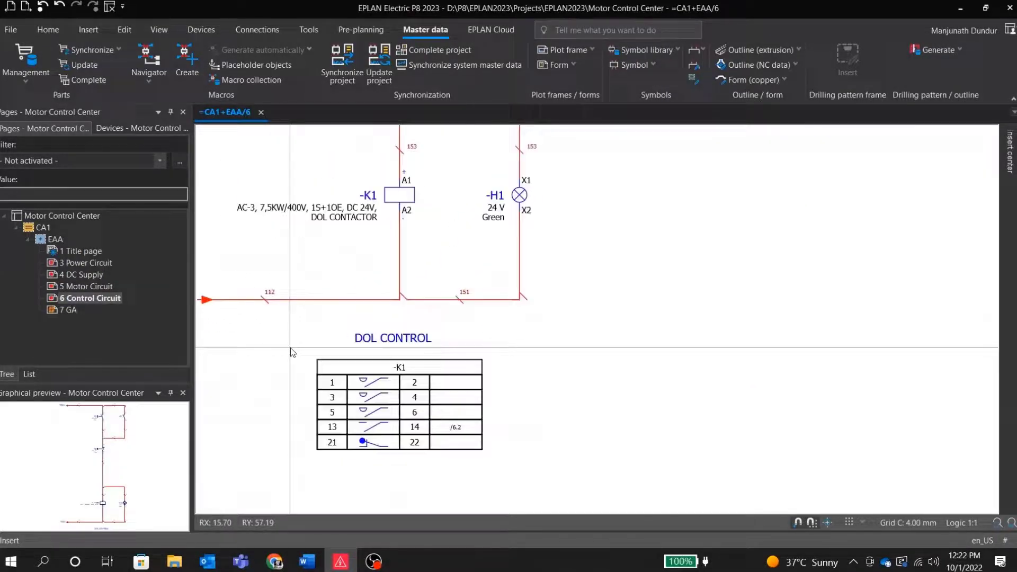
{"action": "scroll", "coordinate": [367, 382], "scroll_direction": "down", "scroll_amount": 4}
{"action": "scroll", "coordinate": [467, 198], "scroll_direction": "up", "scroll_amount": 2}
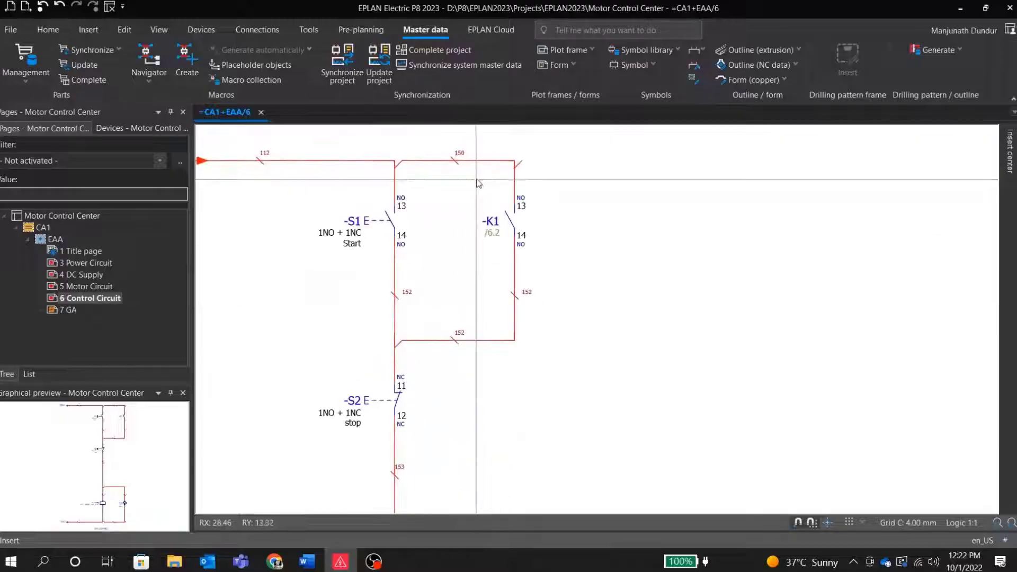
{"action": "left_click_drag", "start_coordinate": [476, 179], "coordinate": [564, 251]}
{"action": "left_click", "coordinate": [454, 263]}
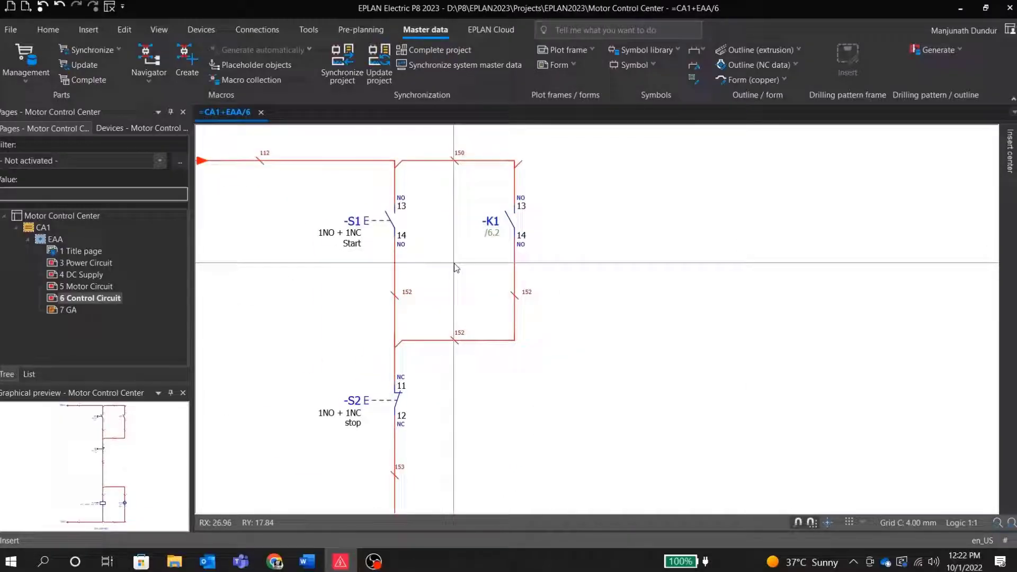
- Place the 6. FWD- REV Motor Control macro beside the DOL control circuit, aligned with its supply lines
{"action": "scroll", "coordinate": [454, 263], "scroll_direction": "down", "scroll_amount": 4}
{"action": "left_click", "coordinate": [1010, 159]}
{"action": "left_click_drag", "start_coordinate": [944, 313], "coordinate": [436, 189]}
{"action": "left_click", "coordinate": [436, 189]}
{"action": "key", "text": "Return"}
{"action": "key", "text": "Escape"}
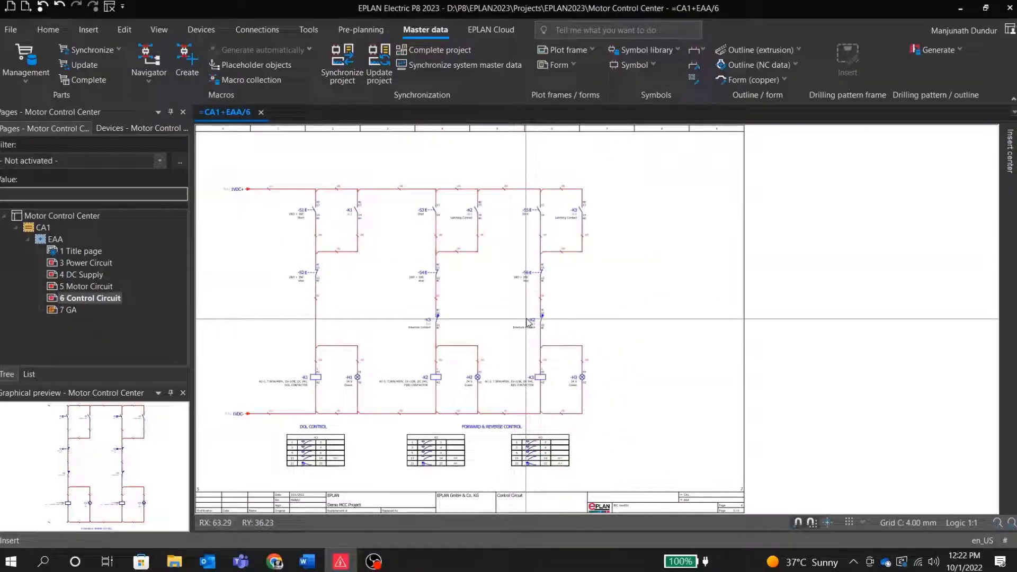
- Examine the K3 and K2 interlock contacts in the forward and reverse control branches
{"action": "scroll", "coordinate": [482, 335], "scroll_direction": "up", "scroll_amount": 4}
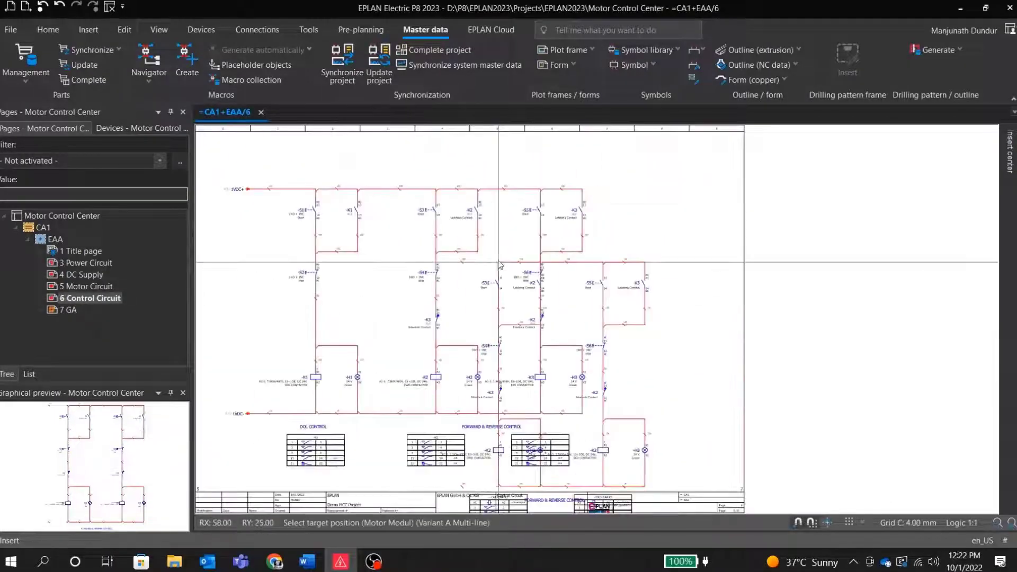
{"action": "scroll", "coordinate": [452, 342], "scroll_direction": "up", "scroll_amount": 3}
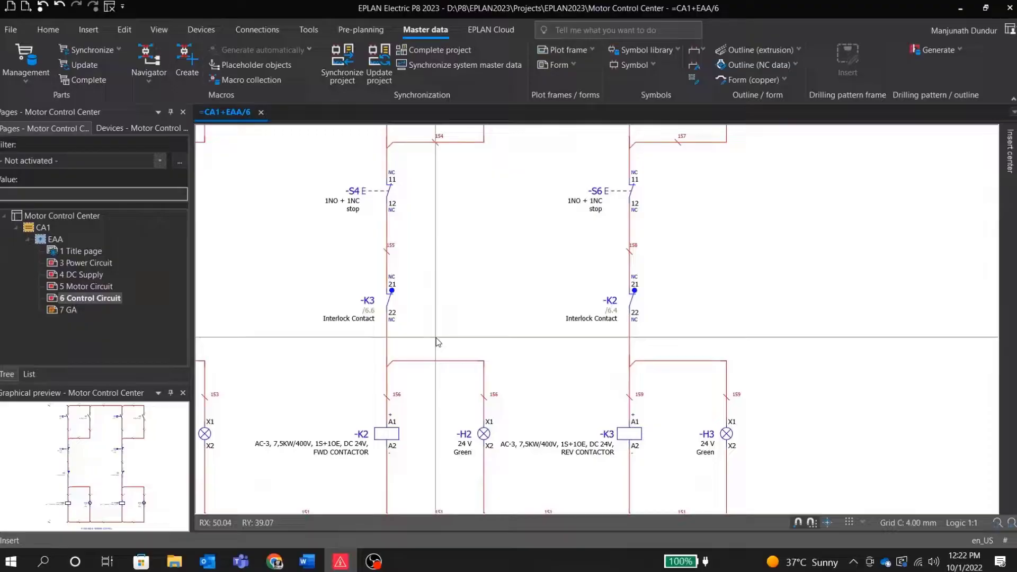
{"action": "mouse_move", "coordinate": [436, 334]}
{"action": "middle_mouse_down"}
{"action": "mouse_move", "coordinate": [392, 254]}
{"action": "mouse_move", "coordinate": [362, 313]}
{"action": "middle_mouse_up"}
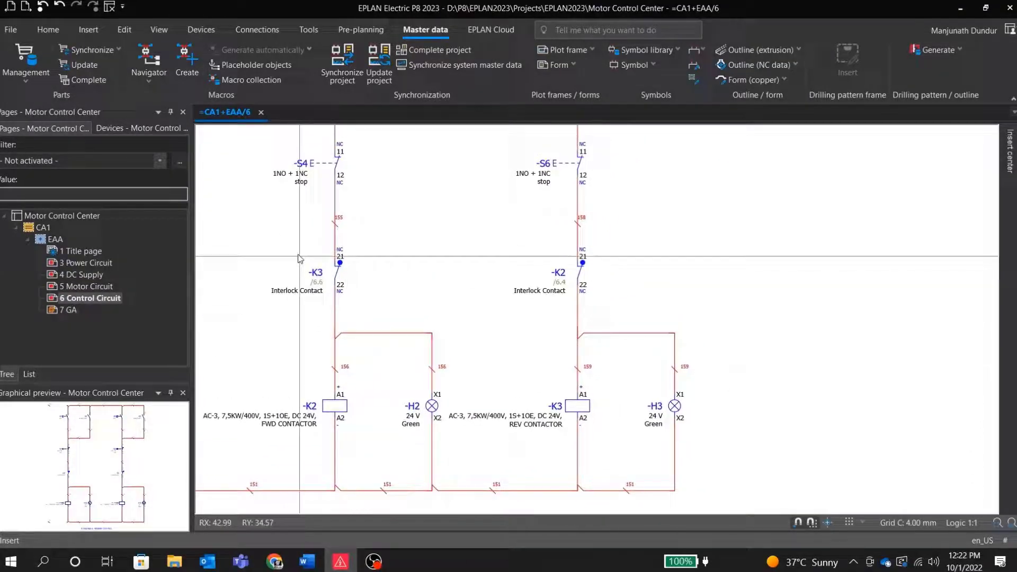
{"action": "left_click_drag", "start_coordinate": [283, 241], "coordinate": [355, 300]}
{"action": "left_click_drag", "start_coordinate": [530, 237], "coordinate": [637, 323]}
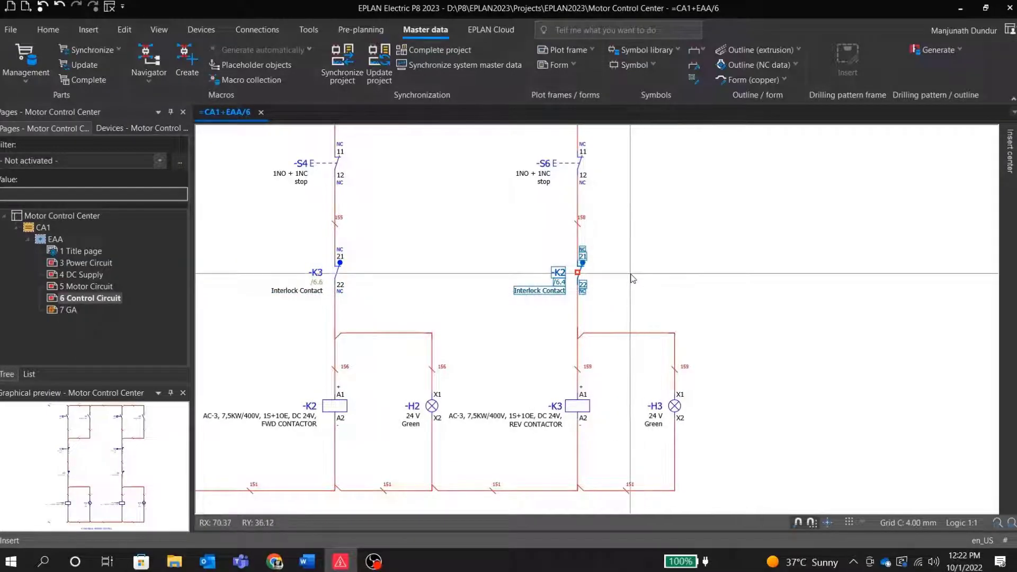
{"action": "middle_click_drag", "start_coordinate": [640, 291], "coordinate": [608, 364]}
- Inspect the K3 latching contact beside start pushbutton -S5 and follow its cross-reference to the K3 coil
{"action": "scroll", "coordinate": [624, 241], "scroll_direction": "up", "scroll_amount": 1}
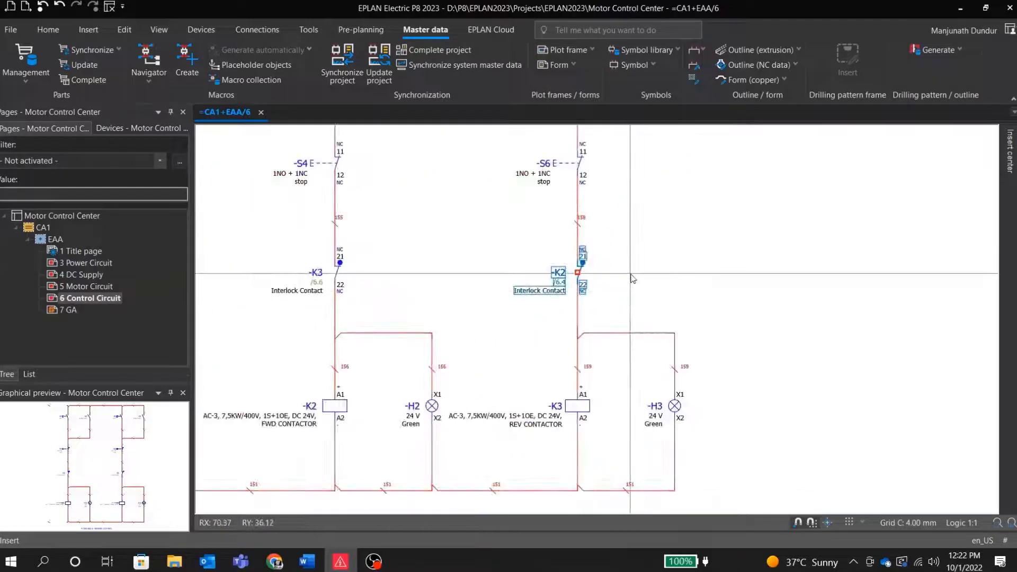
{"action": "middle_click_drag", "start_coordinate": [631, 274], "coordinate": [608, 365]}
{"action": "scroll", "coordinate": [624, 242], "scroll_direction": "up", "scroll_amount": 1}
{"action": "scroll", "coordinate": [625, 246], "scroll_direction": "up", "scroll_amount": 1}
{"action": "left_click_drag", "start_coordinate": [560, 209], "coordinate": [704, 321]}
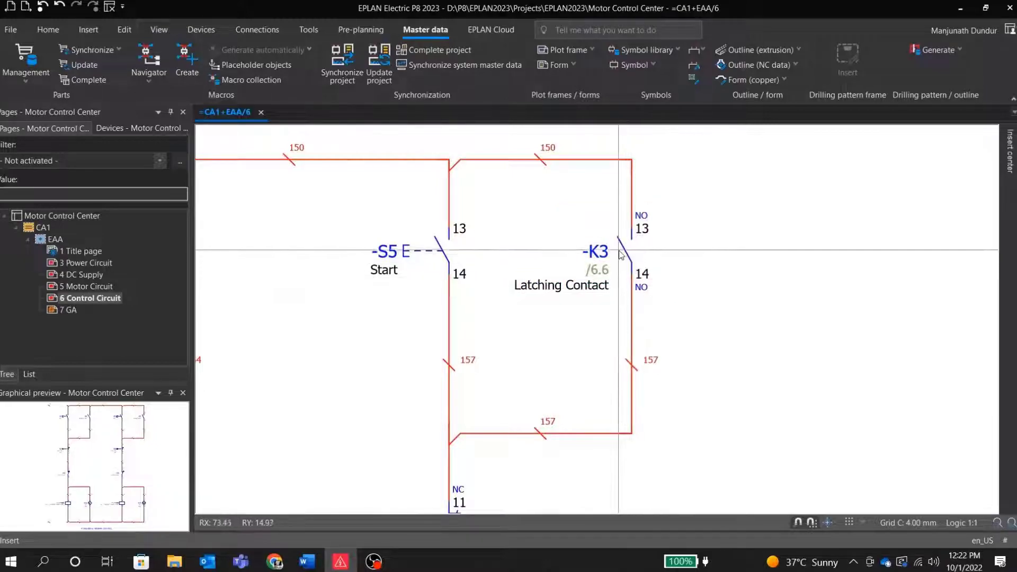
{"action": "key", "text": "f"}
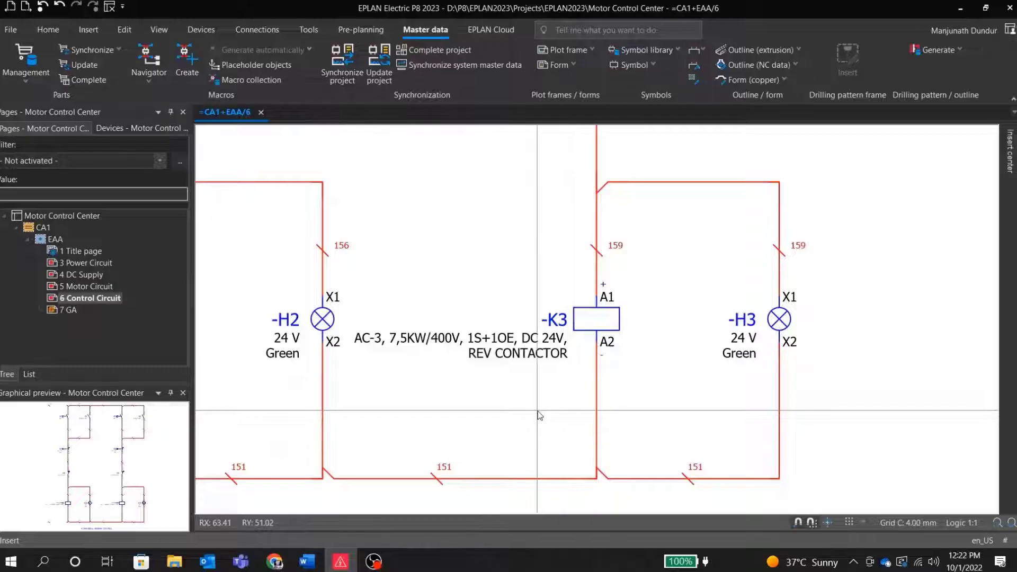
- Follow the K3 interlock contact in the forward branch to the REV CONTACTOR coil and inspect the coil
{"action": "scroll", "coordinate": [540, 415], "scroll_direction": "down", "scroll_amount": 1}
{"action": "scroll", "coordinate": [539, 414], "scroll_direction": "down", "scroll_amount": 2}
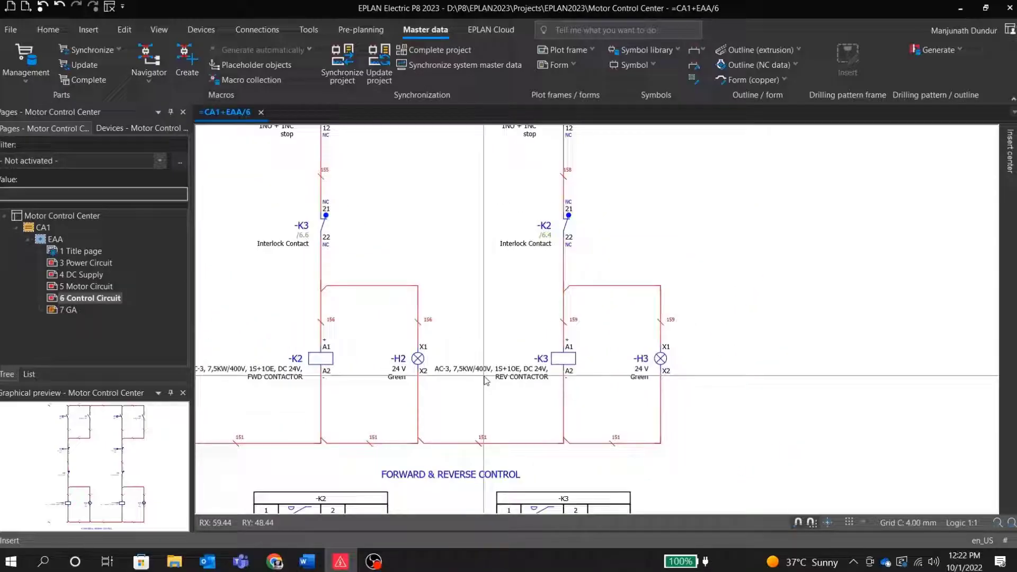
{"action": "key", "text": "f"}
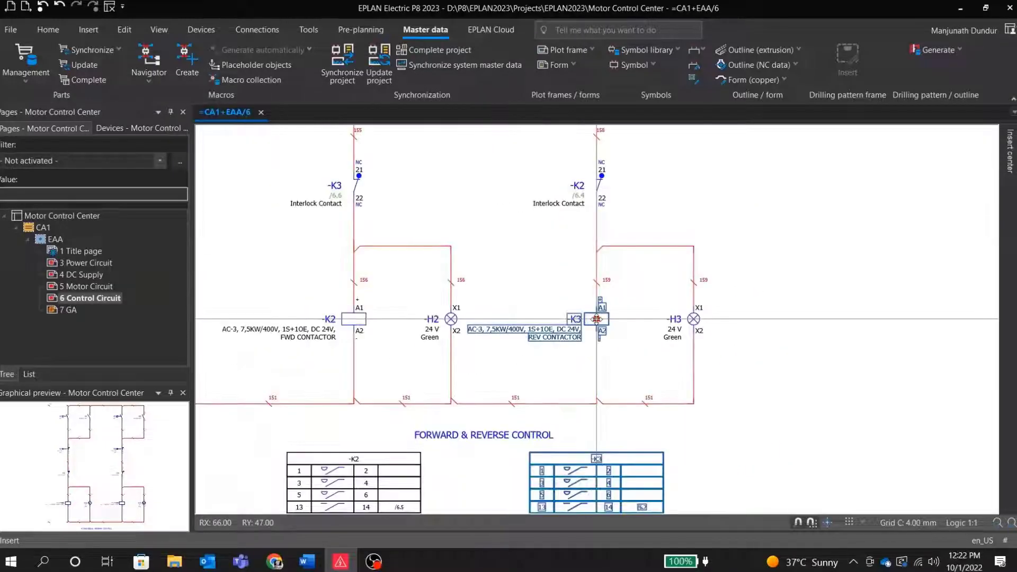
{"action": "scroll", "coordinate": [598, 329], "scroll_direction": "up", "scroll_amount": 3}
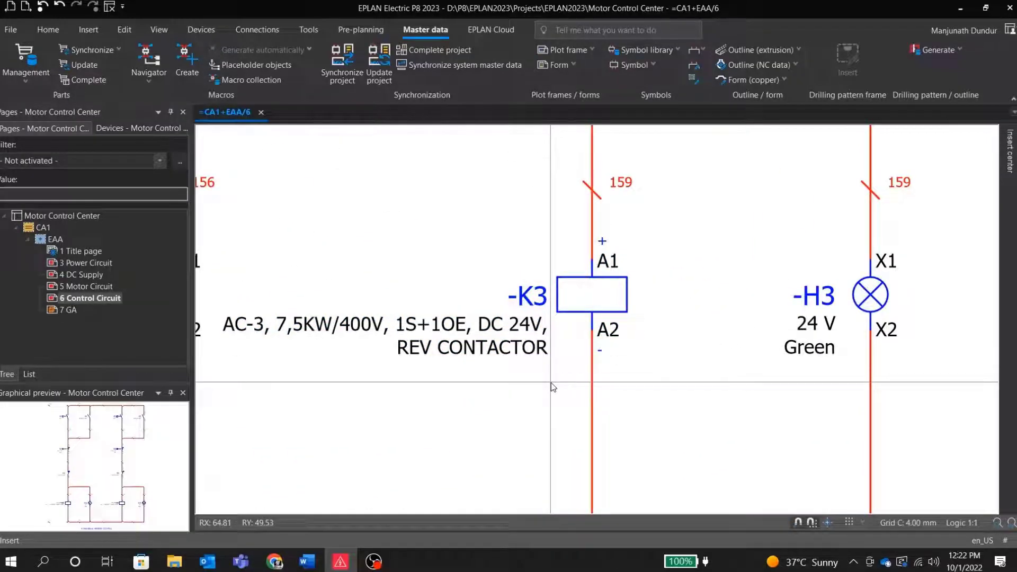
{"action": "scroll", "coordinate": [552, 386], "scroll_direction": "down", "scroll_amount": 3}
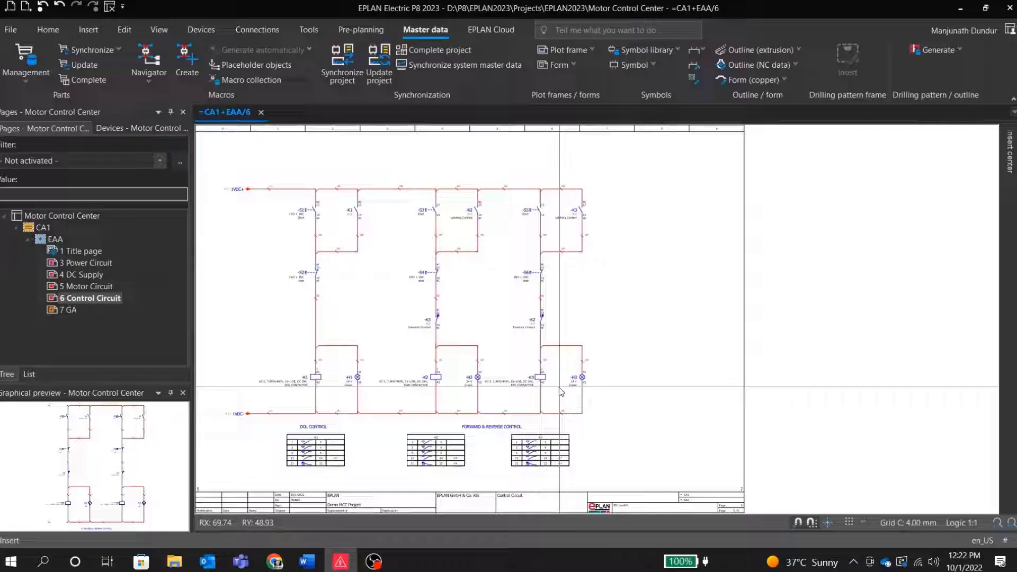
- Follow the 1VDC+ interruption point from the Control Circuit page to its counterpart on the DC Supply page
{"action": "scroll", "coordinate": [231, 197], "scroll_direction": "up", "scroll_amount": 4}
{"action": "scroll", "coordinate": [231, 192], "scroll_direction": "up", "scroll_amount": 1}
{"action": "middle_click_drag", "start_coordinate": [311, 239], "coordinate": [345, 268]}
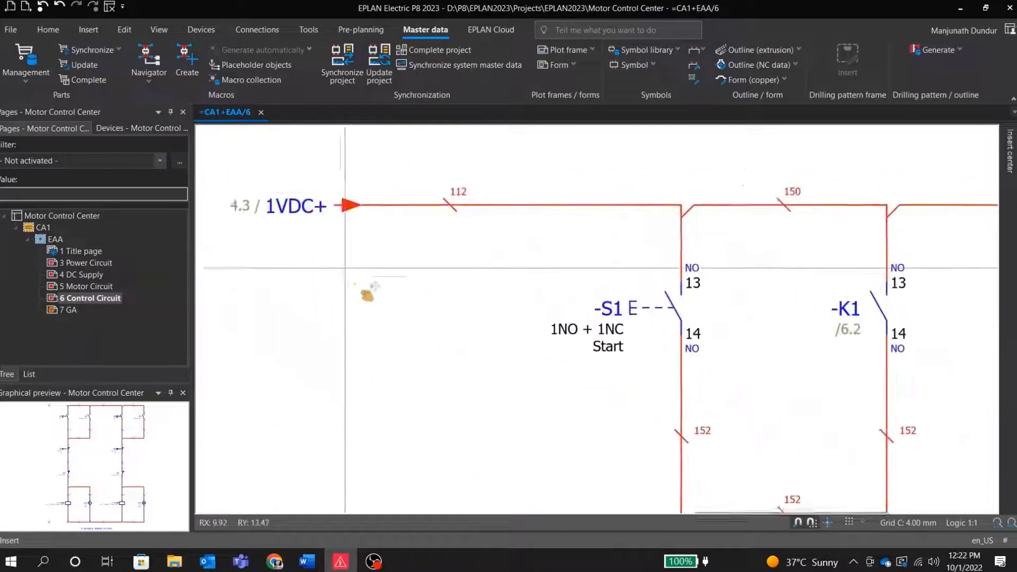
{"action": "scroll", "coordinate": [231, 193], "scroll_direction": "up", "scroll_amount": 2}
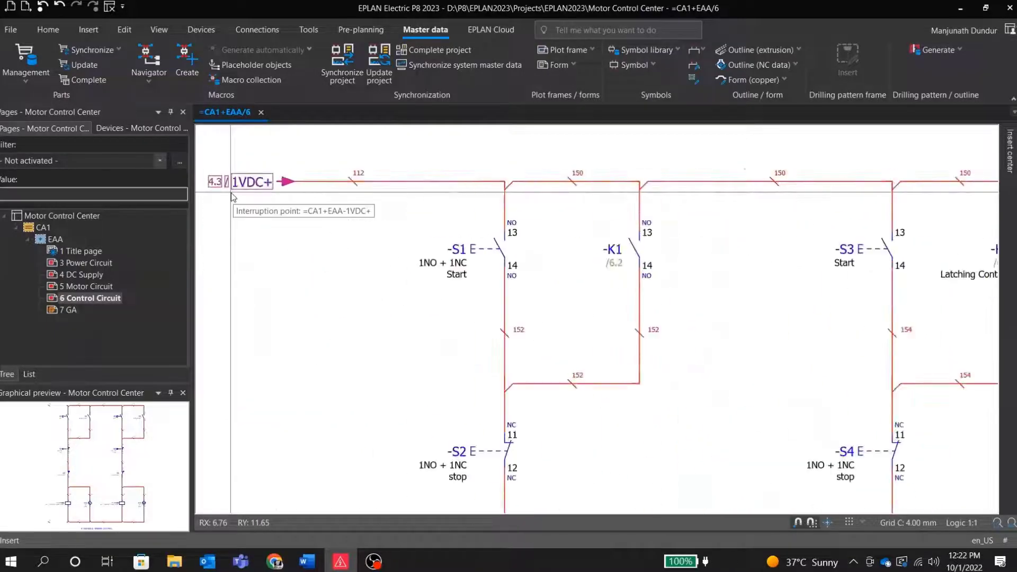
{"action": "middle_click_drag", "start_coordinate": [310, 238], "coordinate": [384, 293]}
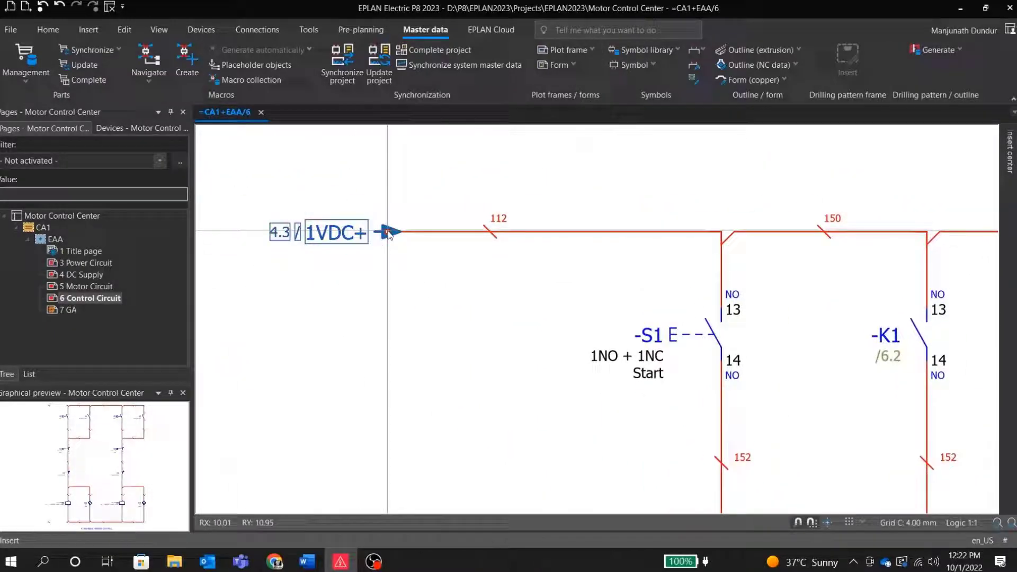
{"action": "key", "text": "f"}
{"action": "scroll", "coordinate": [530, 326], "scroll_direction": "down", "scroll_amount": 5}
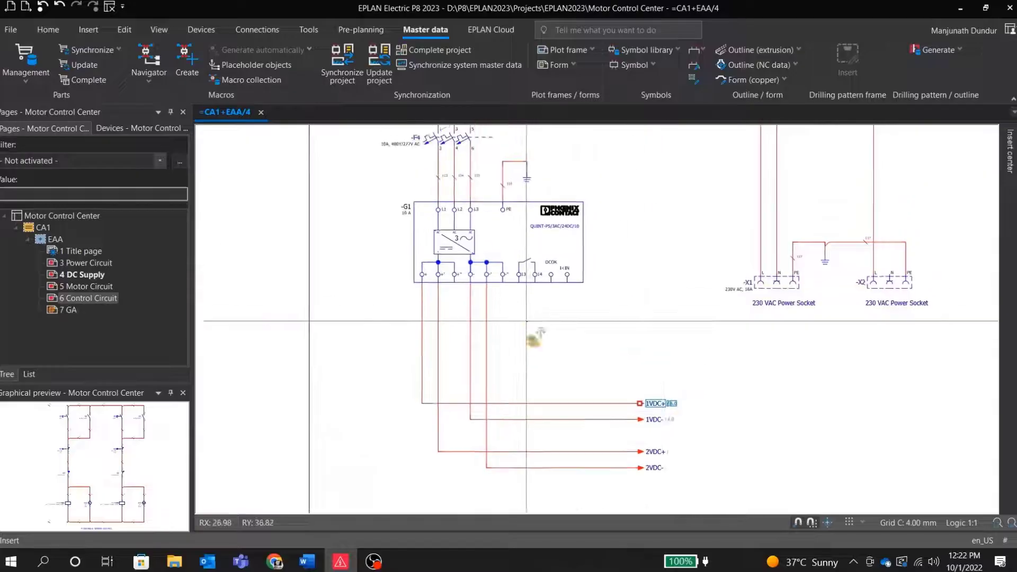
- Follow the 1VDC- interruption point on the DC Supply page back to the Control Circuit page
{"action": "scroll", "coordinate": [661, 433], "scroll_direction": "up", "scroll_amount": 2}
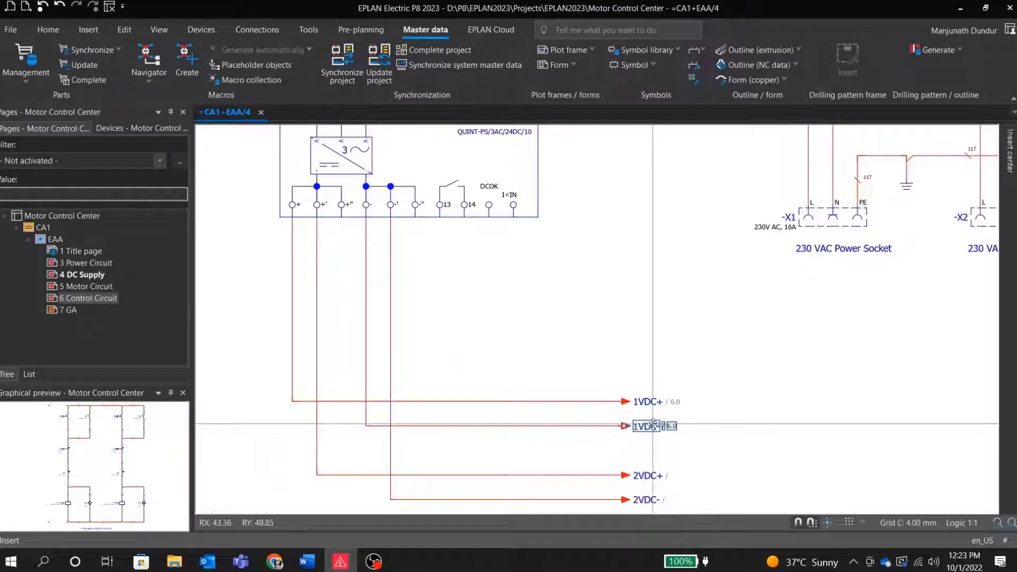
{"action": "left_click", "coordinate": [650, 429]}
{"action": "key", "text": "f"}
{"action": "middle_click_drag", "start_coordinate": [677, 225], "coordinate": [604, 463]}
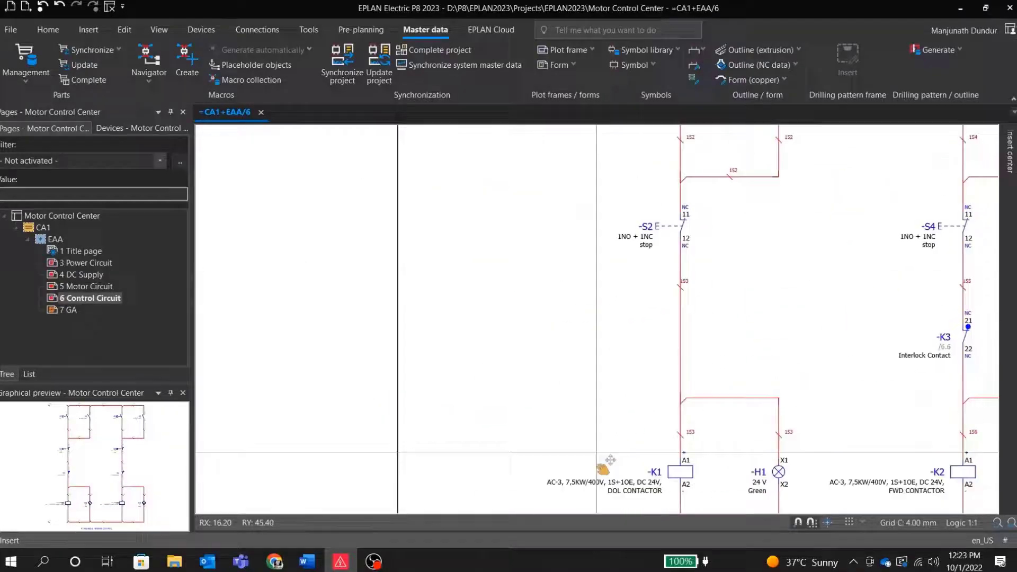
- Check the part assigned to start pushbutton -S1 in the DOL control circuit
{"action": "middle_click_drag", "start_coordinate": [671, 180], "coordinate": [599, 377]}
{"action": "scroll", "coordinate": [581, 274], "scroll_direction": "up", "scroll_amount": 2}
{"action": "double_click", "coordinate": [579, 277]}
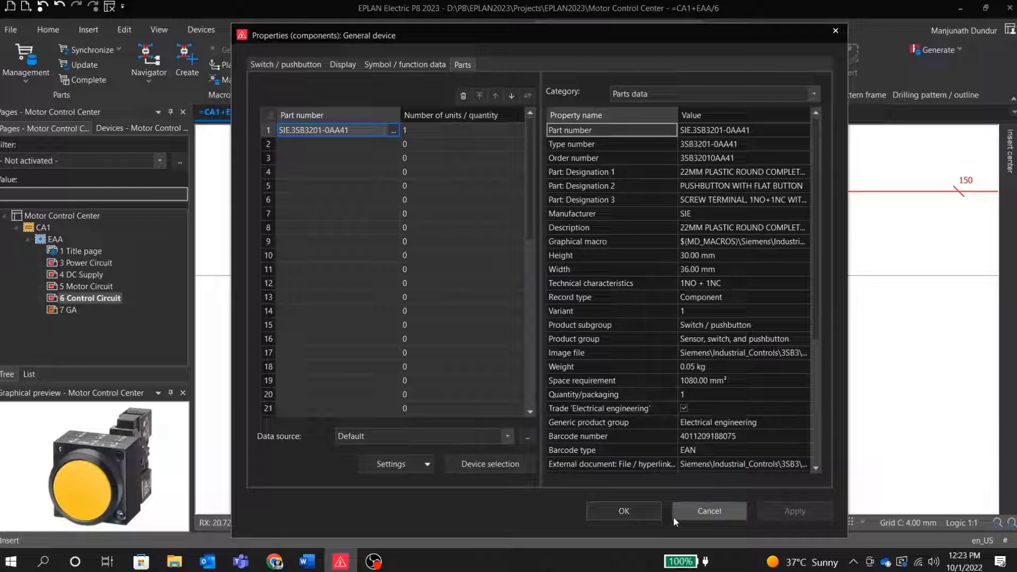
{"action": "left_click", "coordinate": [624, 511]}
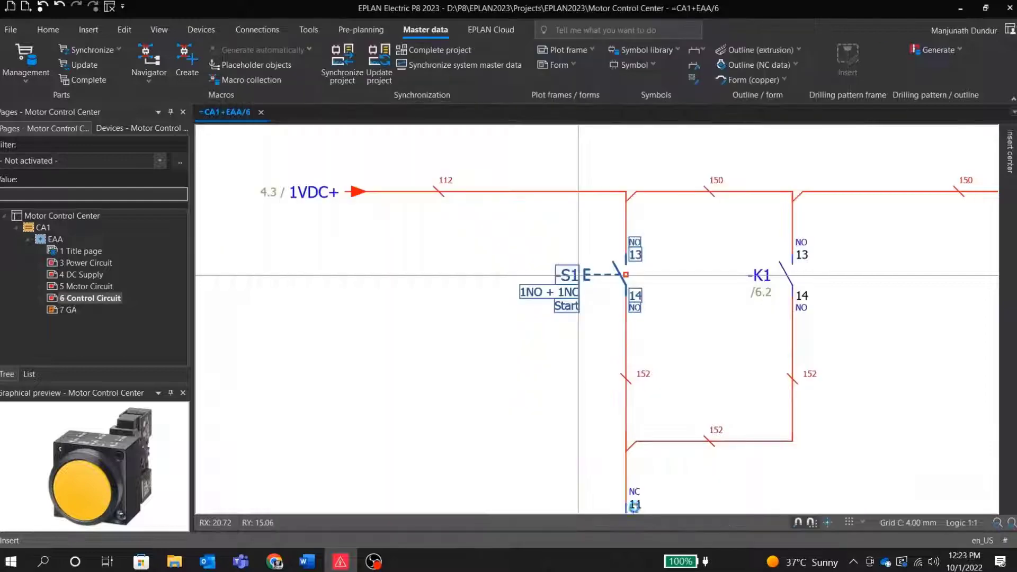
{"action": "middle_click", "coordinate": [502, 233]}
{"action": "middle_click", "coordinate": [502, 233]}
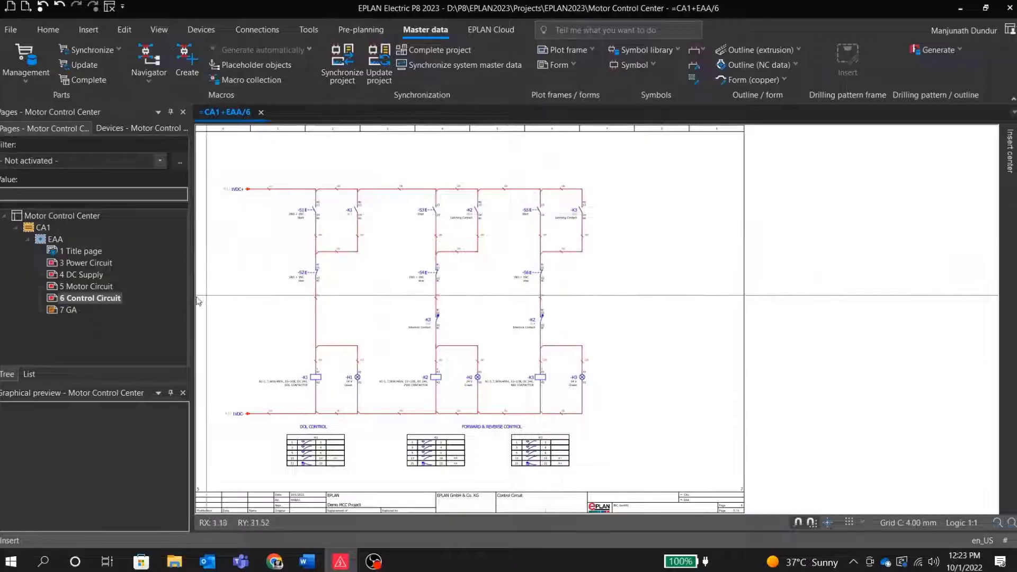
- Open the GA page and place the Enclosure Macro on its left side, using the Number insertion mode with Identifier + counter format
{"action": "double_click", "coordinate": [68, 310]}
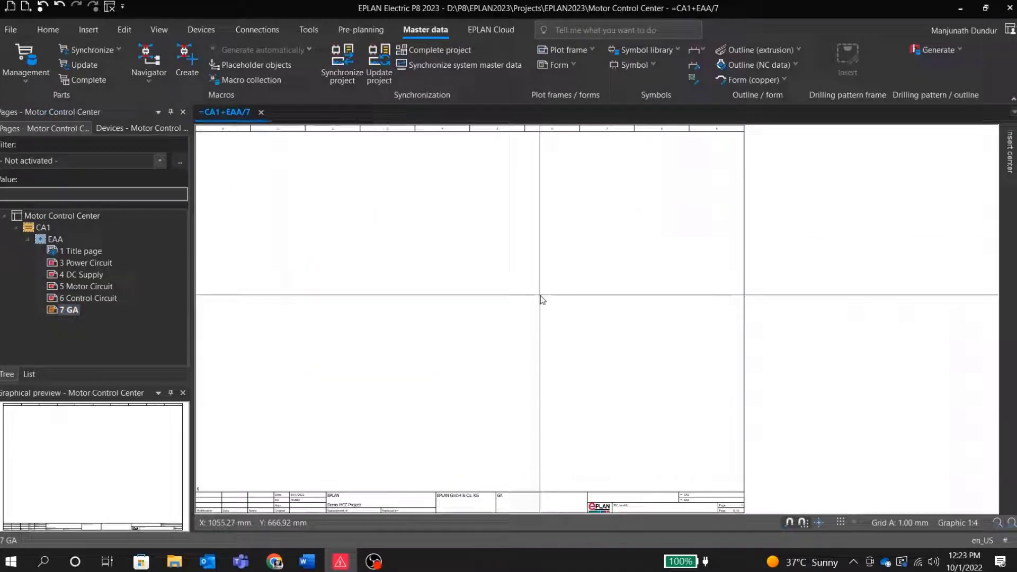
{"action": "left_click", "coordinate": [1012, 164]}
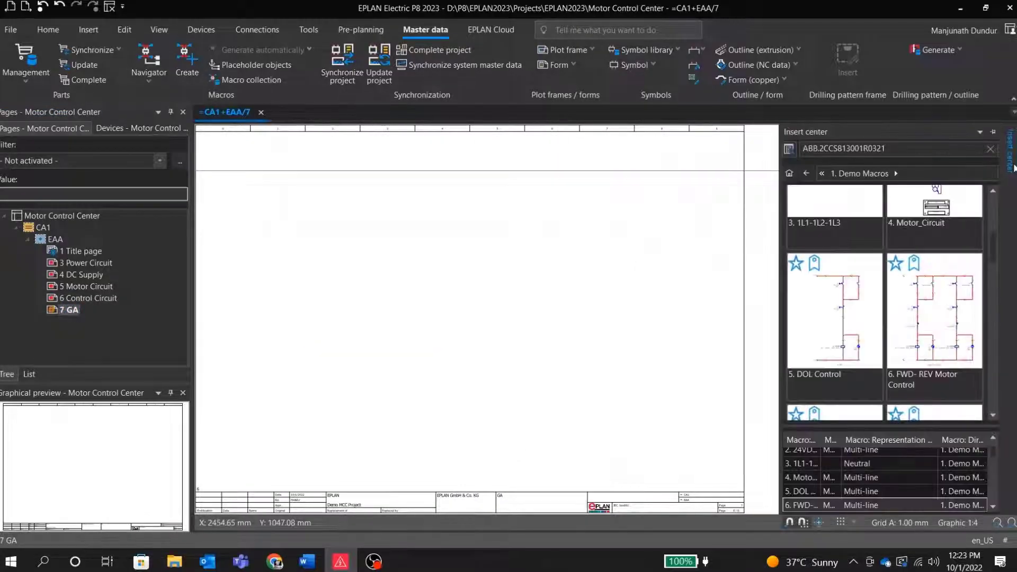
{"action": "scroll", "coordinate": [908, 243], "scroll_direction": "down", "scroll_amount": 6}
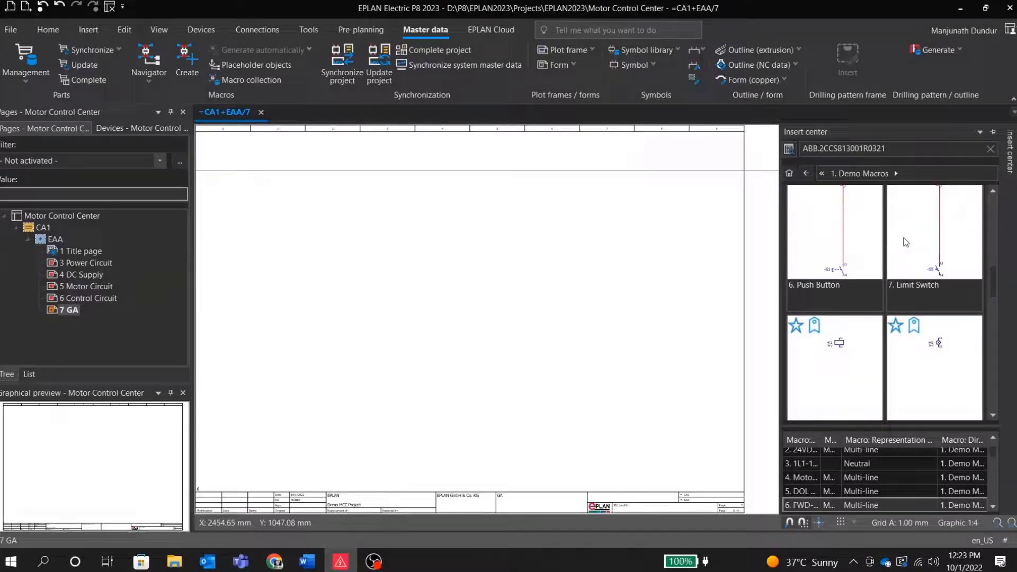
{"action": "scroll", "coordinate": [861, 259], "scroll_direction": "up", "scroll_amount": 1}
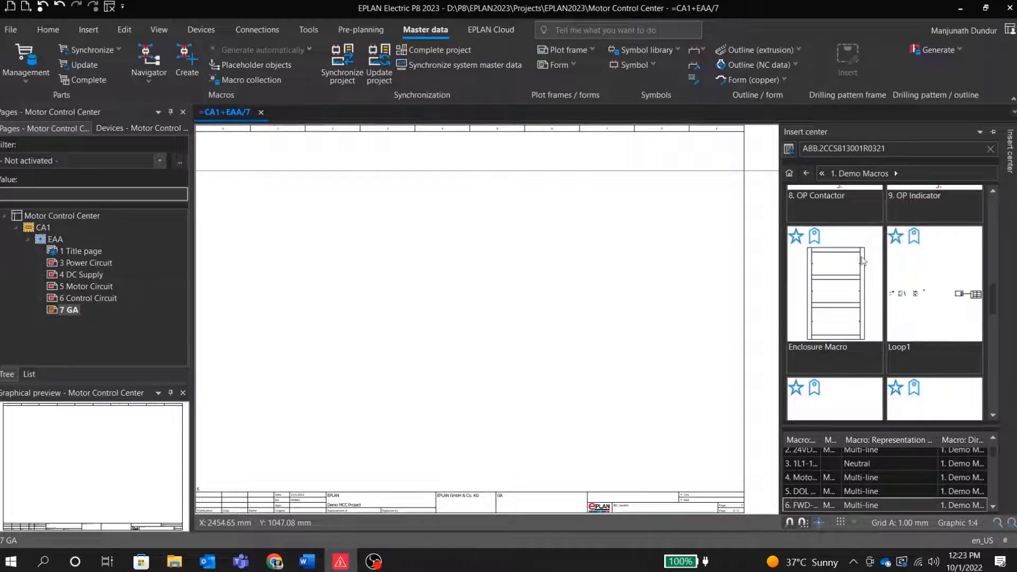
{"action": "double_click", "coordinate": [837, 291]}
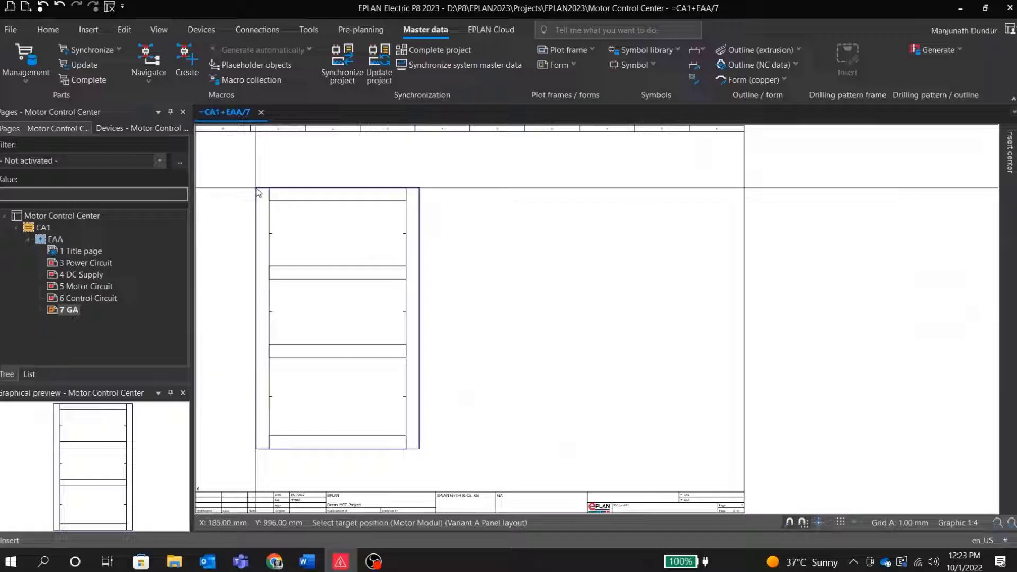
{"action": "left_click", "coordinate": [249, 183]}
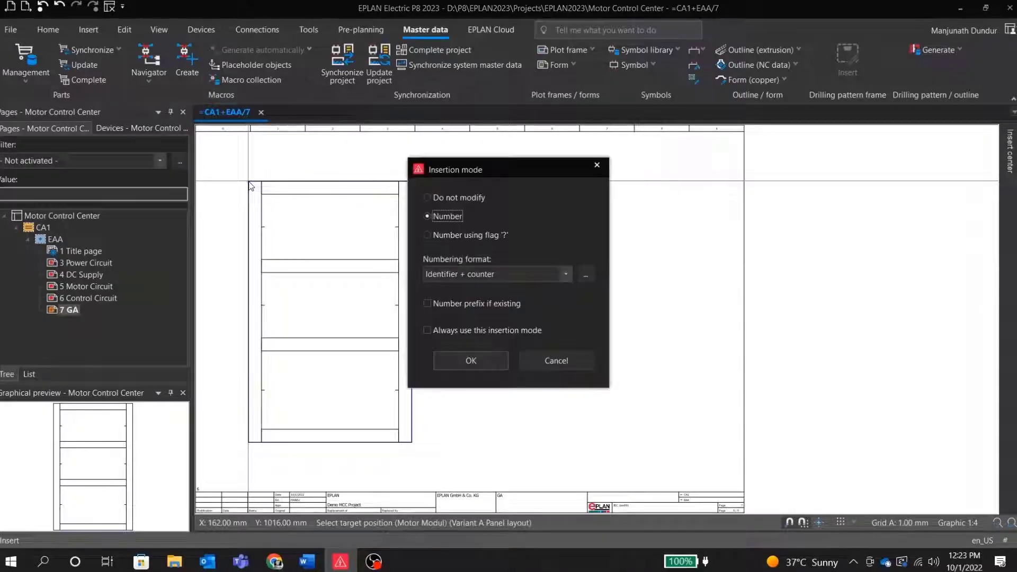
{"action": "left_click", "coordinate": [471, 361]}
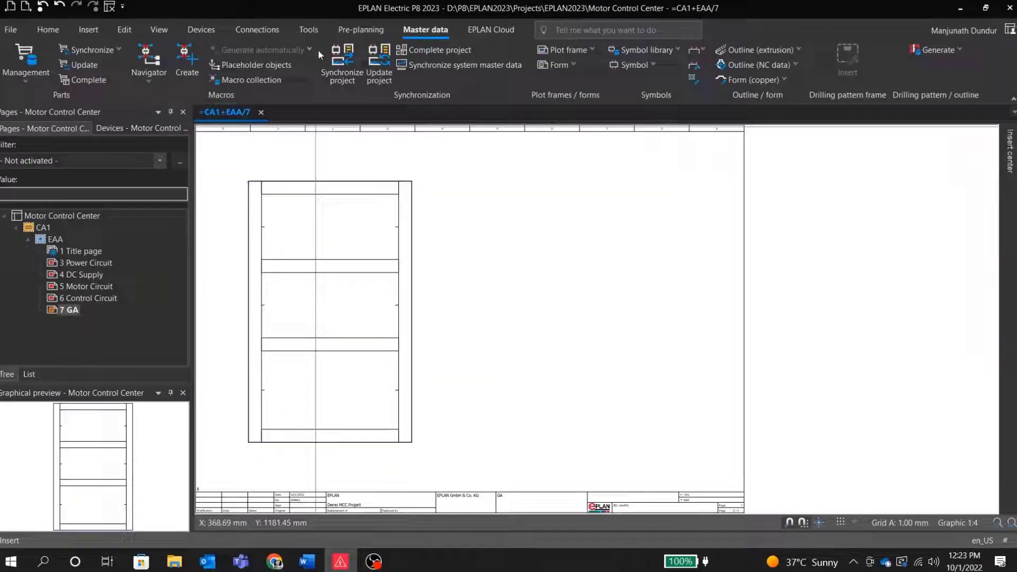
- Show the project's 2D panel layout parts and place power supply G1 at the right end of the enclosure's upper compartment
{"action": "left_click", "coordinate": [197, 29]}
{"action": "left_click", "coordinate": [592, 61]}
{"action": "left_click", "coordinate": [204, 200]}
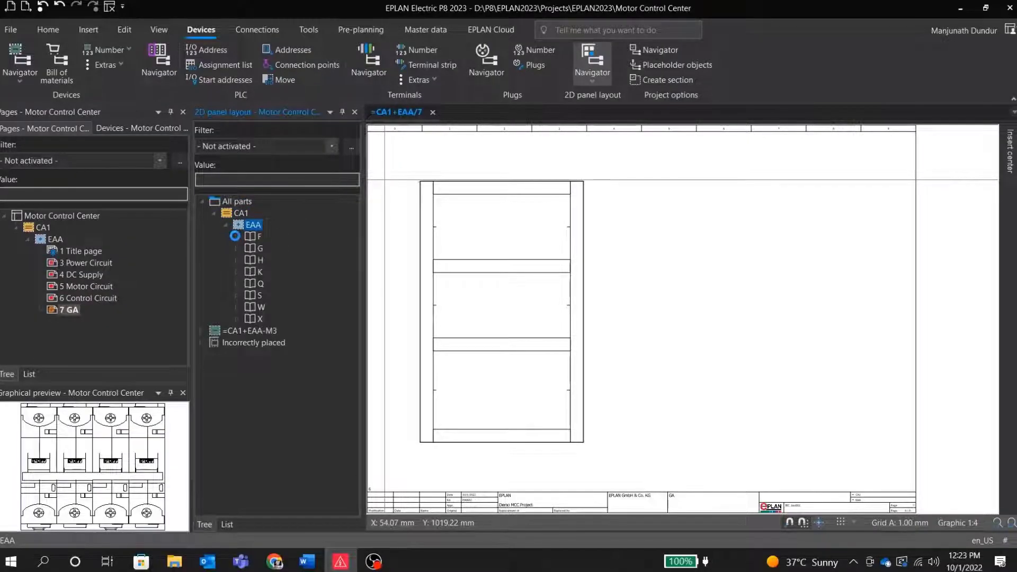
{"action": "left_click", "coordinate": [237, 238]}
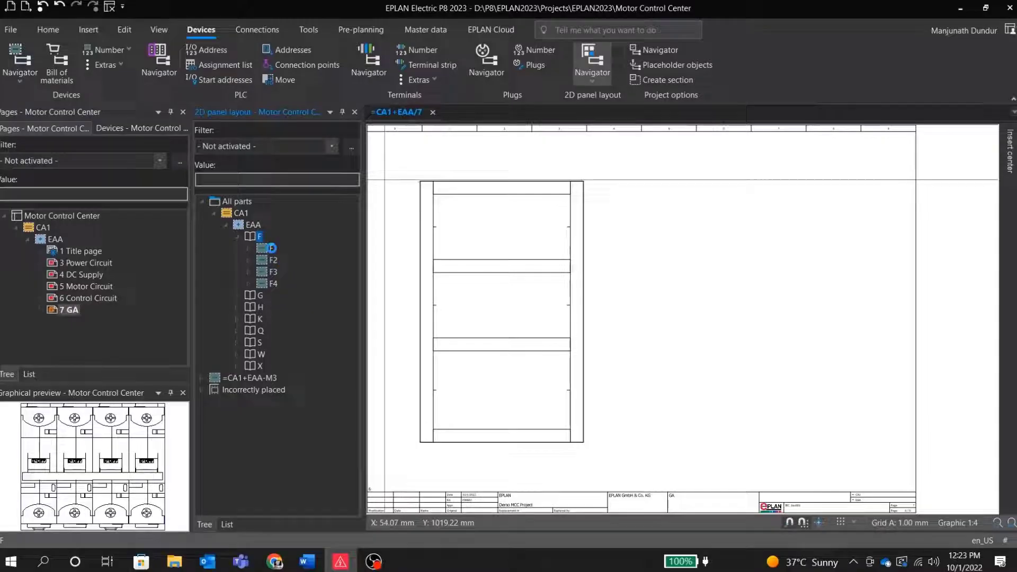
{"action": "left_click", "coordinate": [272, 249]}
{"action": "left_click", "coordinate": [272, 272], "text": "shift"}
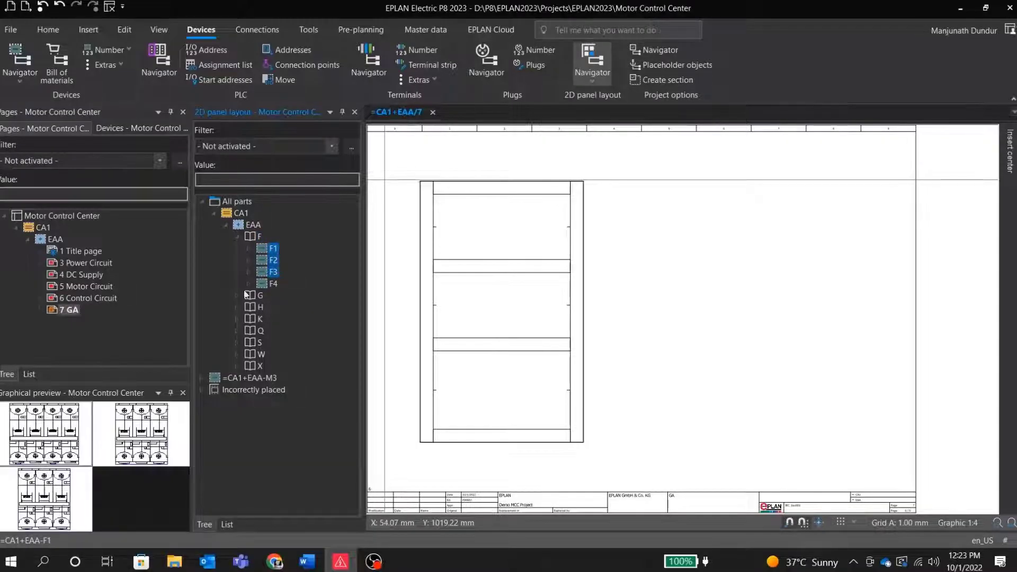
{"action": "left_click_drag", "start_coordinate": [246, 295], "coordinate": [540, 233]}
{"action": "left_click", "coordinate": [543, 229]}
- Place circuit breakers F1, F2 and F3 side by side from the left end of the enclosure's upper compartment
{"action": "left_click", "coordinate": [273, 249]}
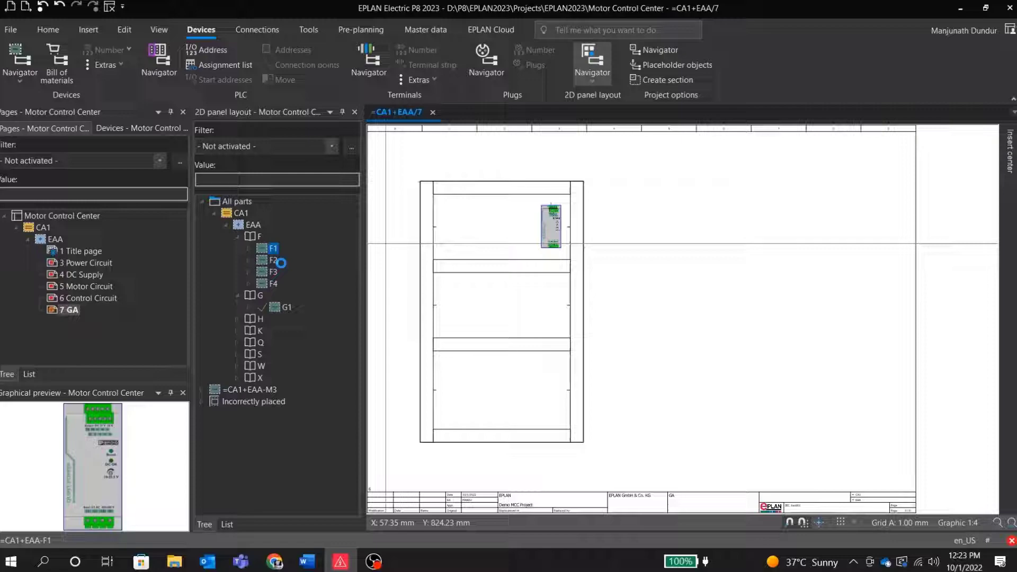
{"action": "left_click", "coordinate": [273, 271], "text": "shift"}
{"action": "left_click_drag", "start_coordinate": [270, 250], "coordinate": [463, 236]}
{"action": "scroll", "coordinate": [462, 236], "scroll_direction": "up", "scroll_amount": 1}
{"action": "left_click", "coordinate": [433, 226]}
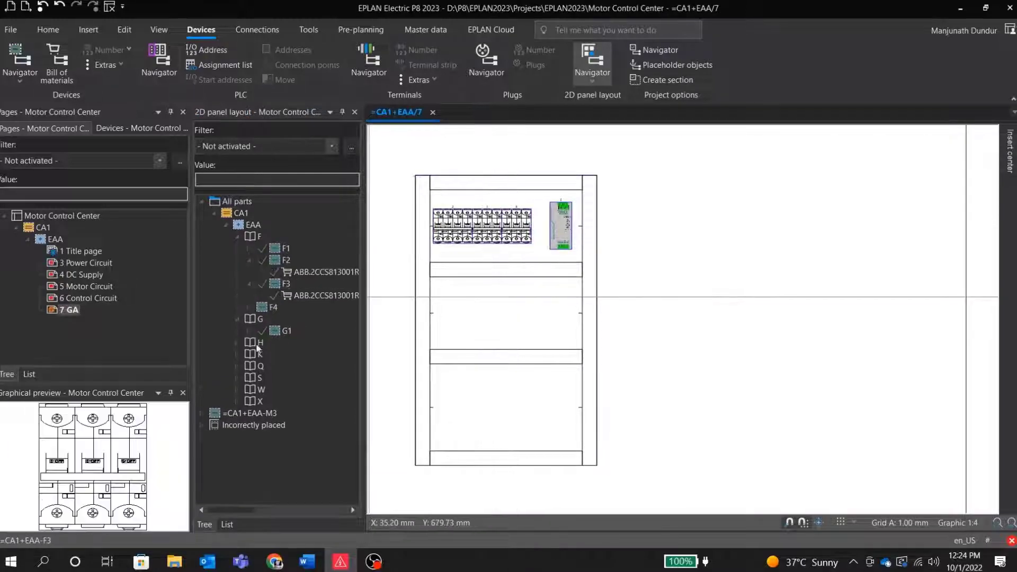
- Place motor circuit breakers Q1 and Q2 at the left end of the enclosure's middle compartment
{"action": "left_click", "coordinate": [274, 378]}
{"action": "left_click", "coordinate": [275, 389], "text": "shift"}
{"action": "left_click_drag", "start_coordinate": [274, 388], "coordinate": [446, 324]}
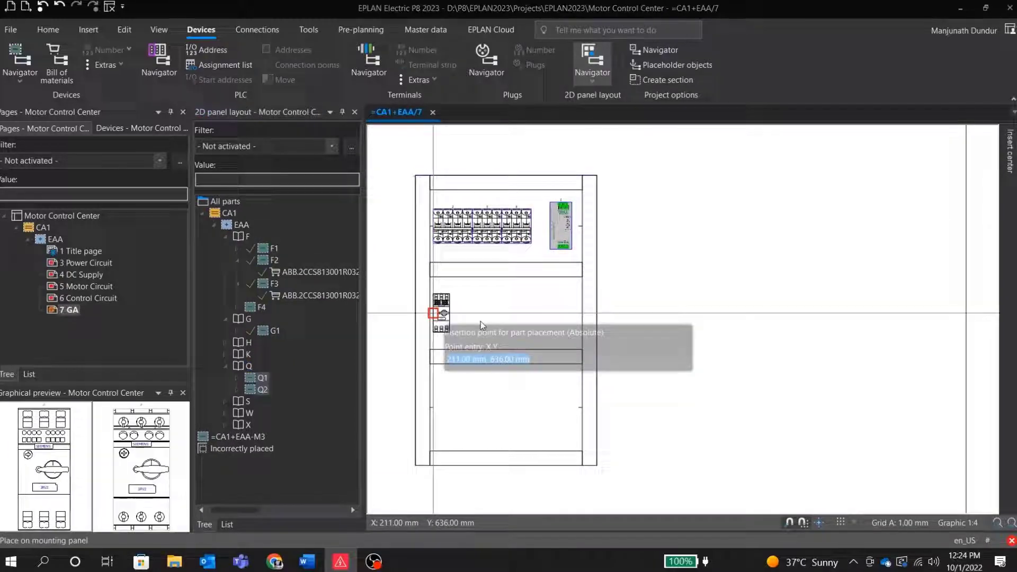
{"action": "left_click", "coordinate": [433, 313]}
- Place contactors K1, K2 and K3 side by side directly to the right of Q2 in the middle compartment
{"action": "left_click", "coordinate": [226, 354]}
{"action": "left_click_drag", "start_coordinate": [261, 367], "coordinate": [484, 324]}
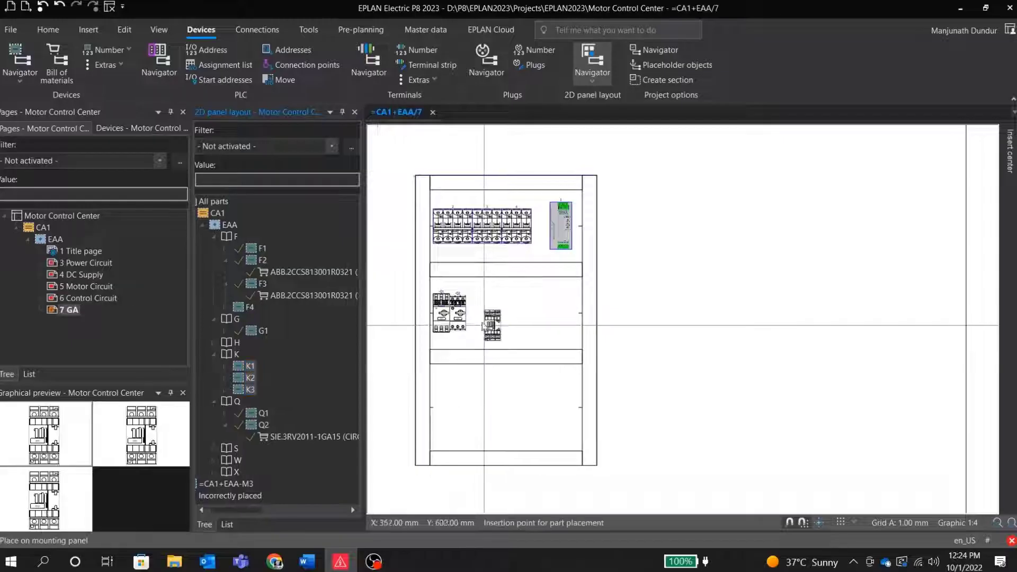
{"action": "left_click", "coordinate": [466, 313]}
{"action": "left_click", "coordinate": [482, 313]}
{"action": "left_click", "coordinate": [498, 313]}
- Place socket outlets X1 and X2 side by side at the left end of the enclosure's lower compartment
{"action": "left_click", "coordinate": [215, 482]}
{"action": "left_click", "coordinate": [249, 487]}
{"action": "scroll", "coordinate": [293, 447], "scroll_direction": "down", "scroll_amount": 1}
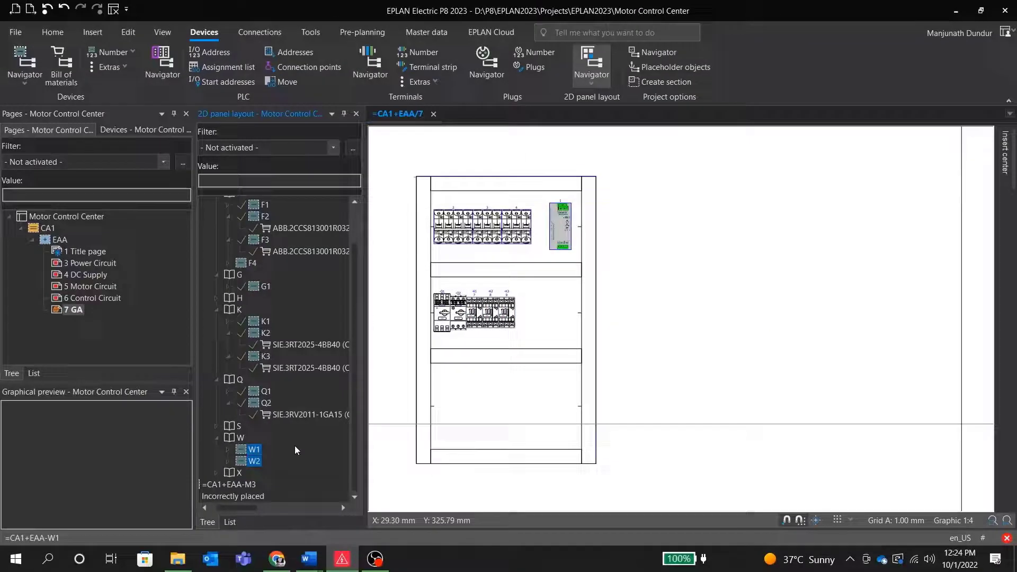
{"action": "left_click", "coordinate": [214, 474]}
{"action": "left_click", "coordinate": [251, 417]}
{"action": "left_click", "coordinate": [253, 428], "text": "shift"}
{"action": "left_click_drag", "start_coordinate": [254, 428], "coordinate": [462, 413]}
{"action": "scroll", "coordinate": [460, 417], "scroll_direction": "up", "scroll_amount": 2}
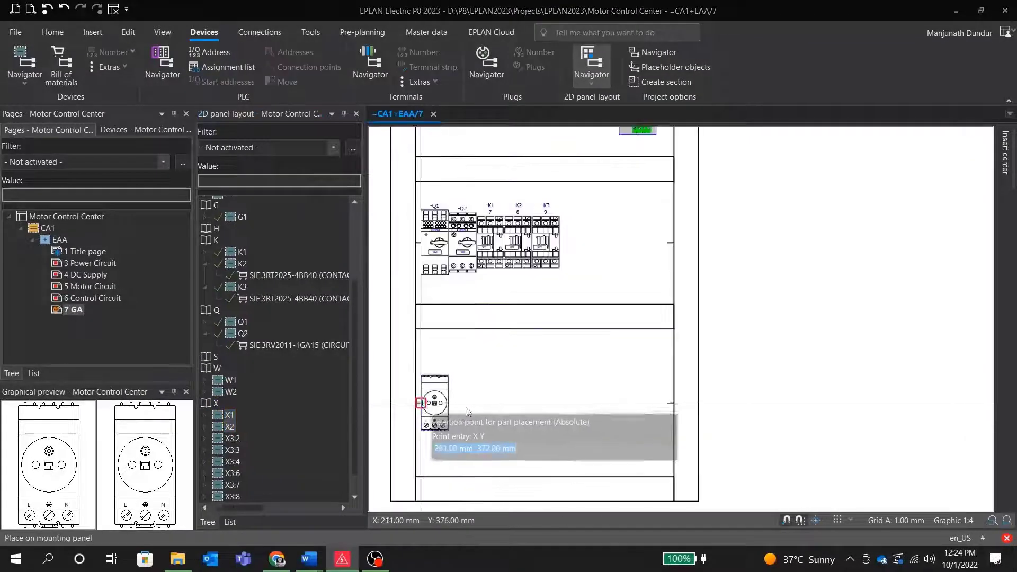
{"action": "left_click", "coordinate": [465, 411]}
{"action": "left_click", "coordinate": [474, 411]}
{"action": "scroll", "coordinate": [523, 411], "scroll_direction": "down", "scroll_amount": 3}
- Generate an Enclosure legend report with Manual placement output for the enclosure and place it to the right of the panel layout
{"action": "left_click", "coordinate": [312, 32]}
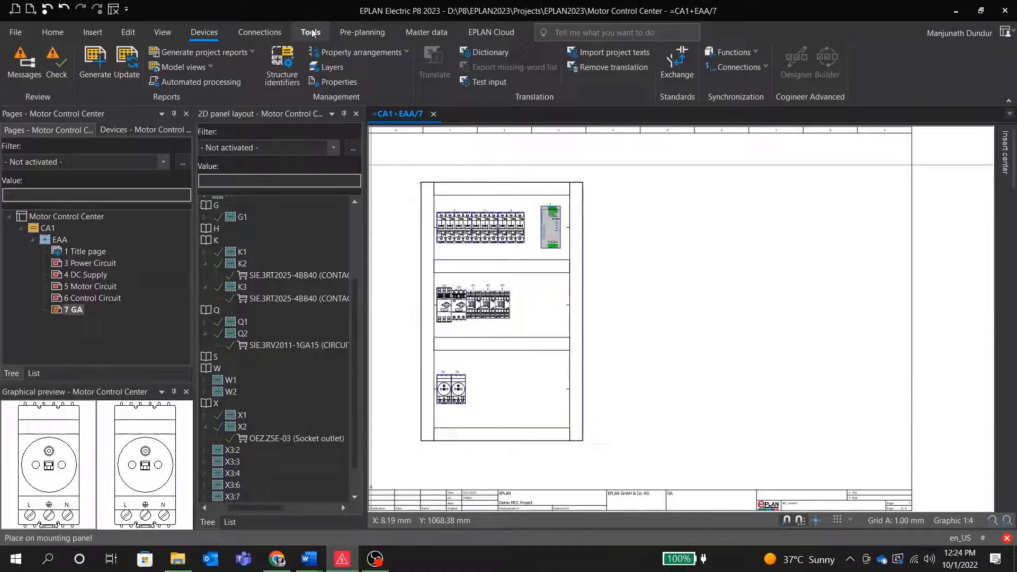
{"action": "left_click", "coordinate": [95, 62]}
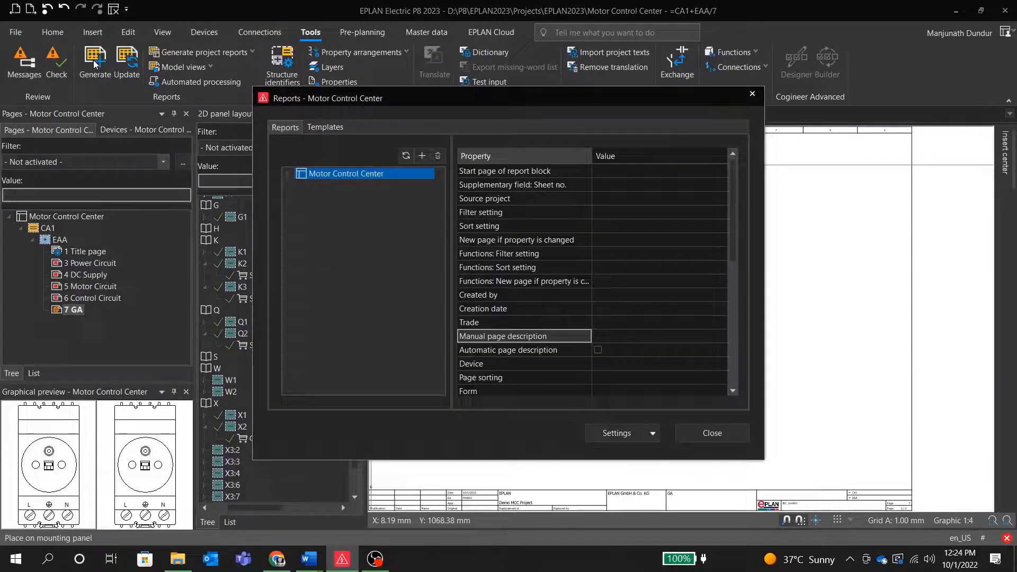
{"action": "left_click", "coordinate": [420, 156]}
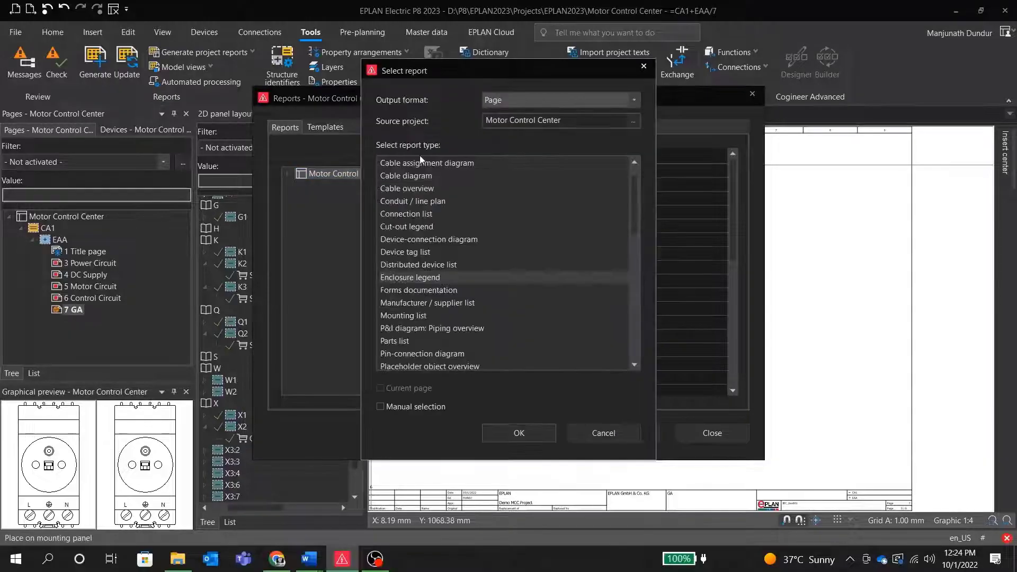
{"action": "left_click", "coordinate": [508, 101]}
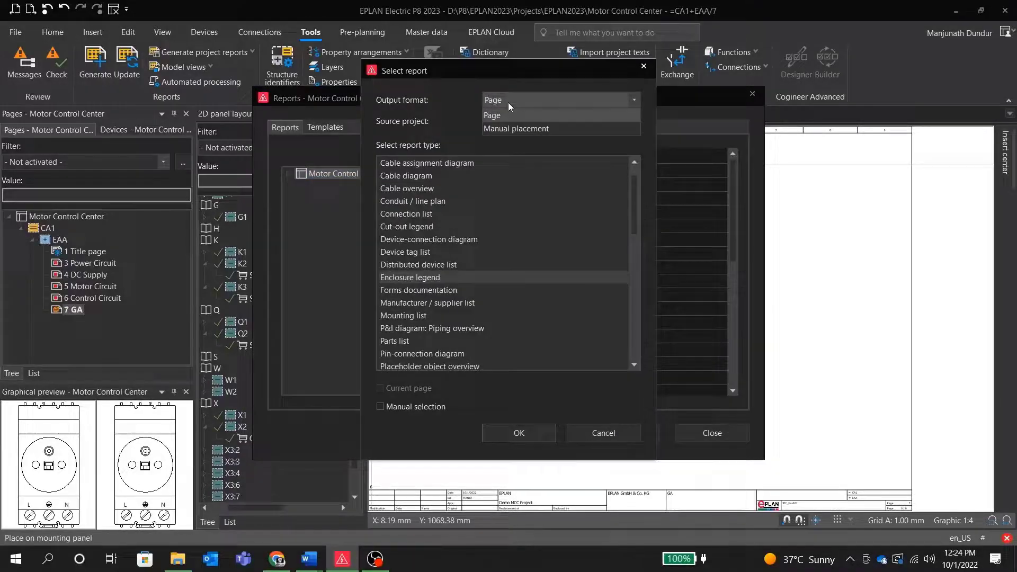
{"action": "left_click", "coordinate": [521, 129]}
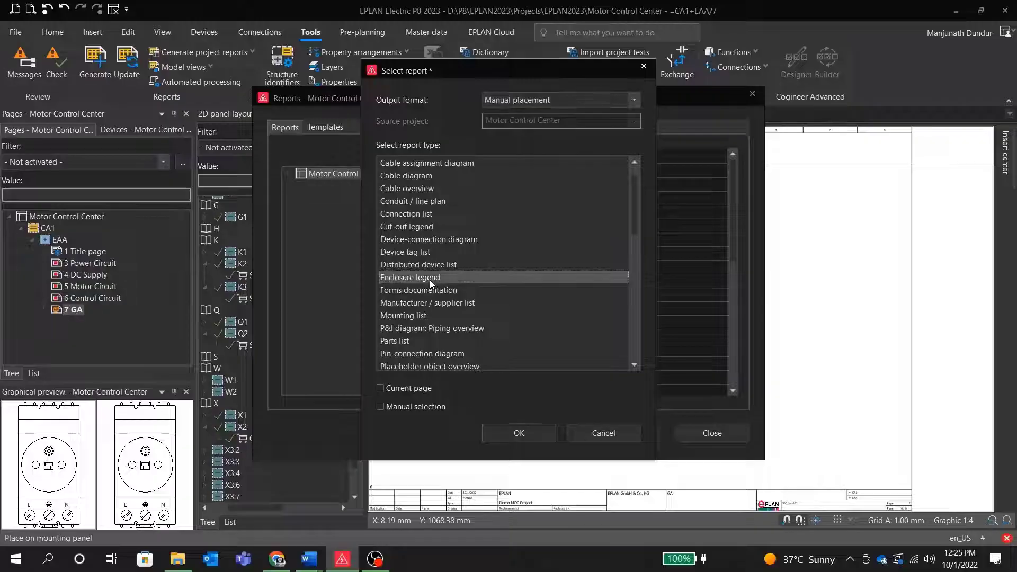
{"action": "left_click", "coordinate": [531, 437]}
{"action": "left_click", "coordinate": [568, 445]}
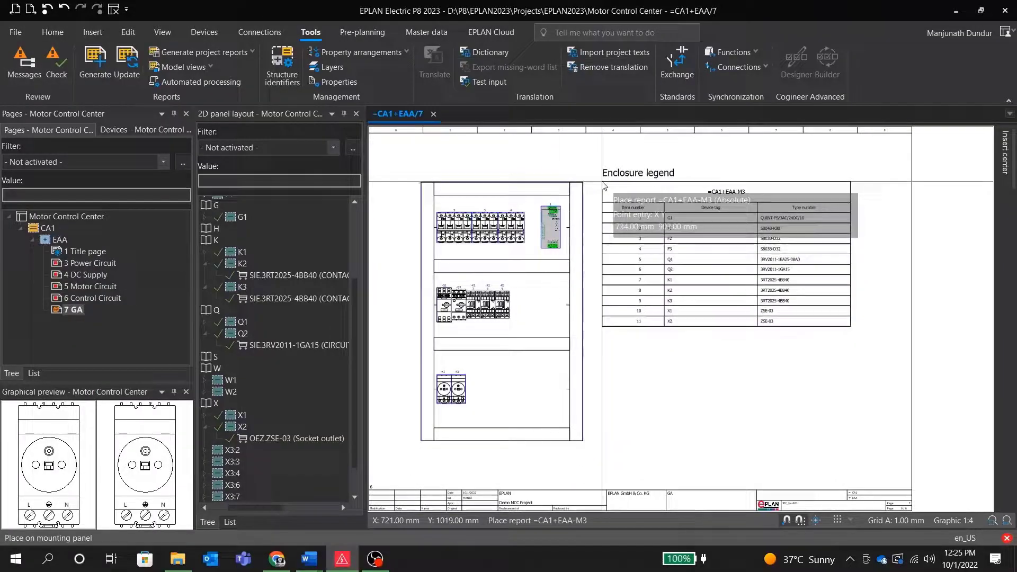
{"action": "left_click", "coordinate": [604, 184]}
- Examine the item numbers, device tags and type numbers in the enclosure legend
{"action": "scroll", "coordinate": [713, 168], "scroll_direction": "up", "scroll_amount": 2}
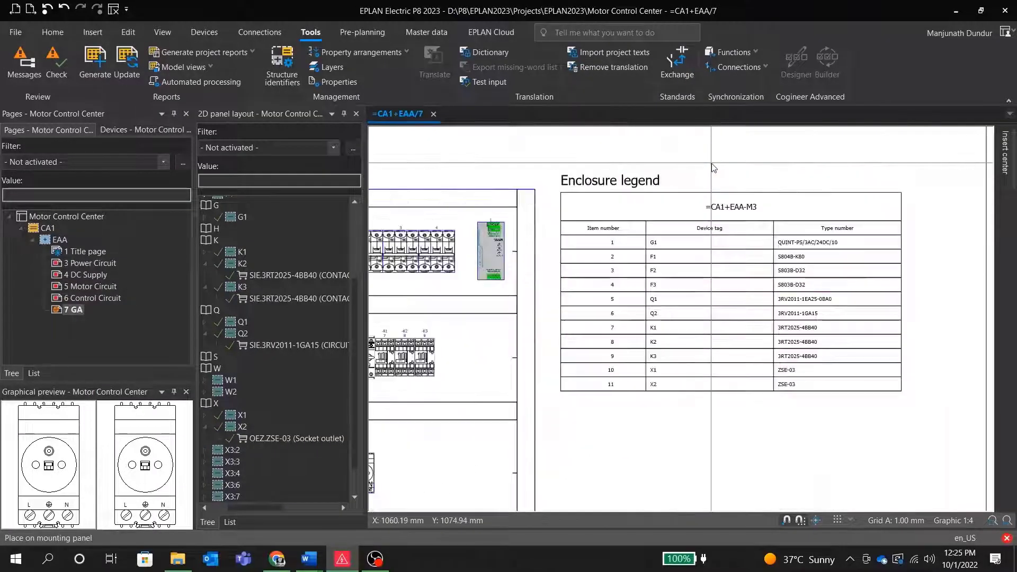
{"action": "scroll", "coordinate": [726, 296], "scroll_direction": "up", "scroll_amount": 2}
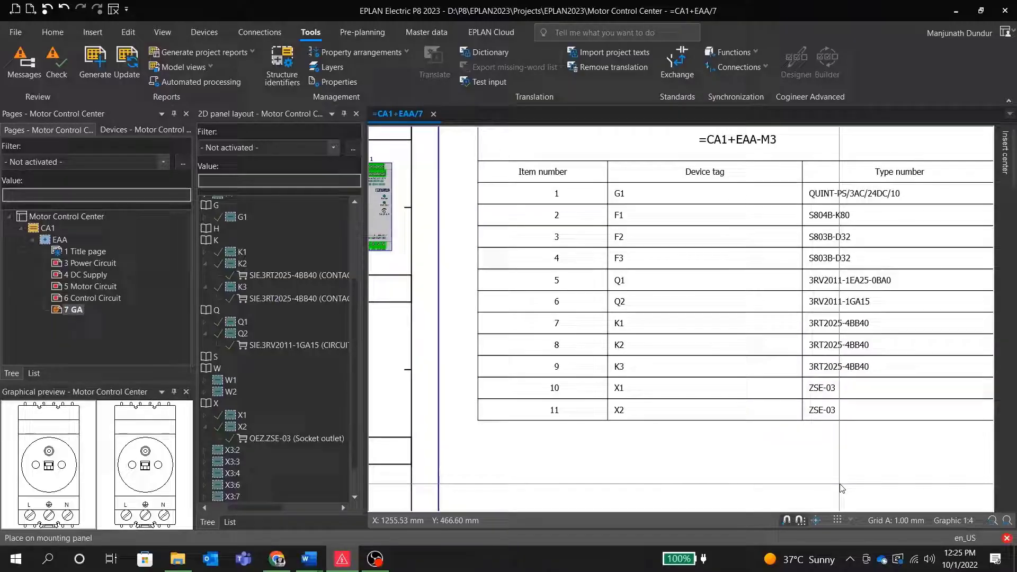
{"action": "scroll", "coordinate": [843, 488], "scroll_direction": "up", "scroll_amount": 1}
{"action": "mouse_move", "coordinate": [858, 470]}
{"action": "middle_mouse_down"}
{"action": "mouse_move", "coordinate": [858, 481]}
{"action": "mouse_move", "coordinate": [815, 508]}
{"action": "mouse_move", "coordinate": [829, 493]}
{"action": "middle_mouse_up"}
{"action": "scroll", "coordinate": [853, 471], "scroll_direction": "down", "scroll_amount": 4}
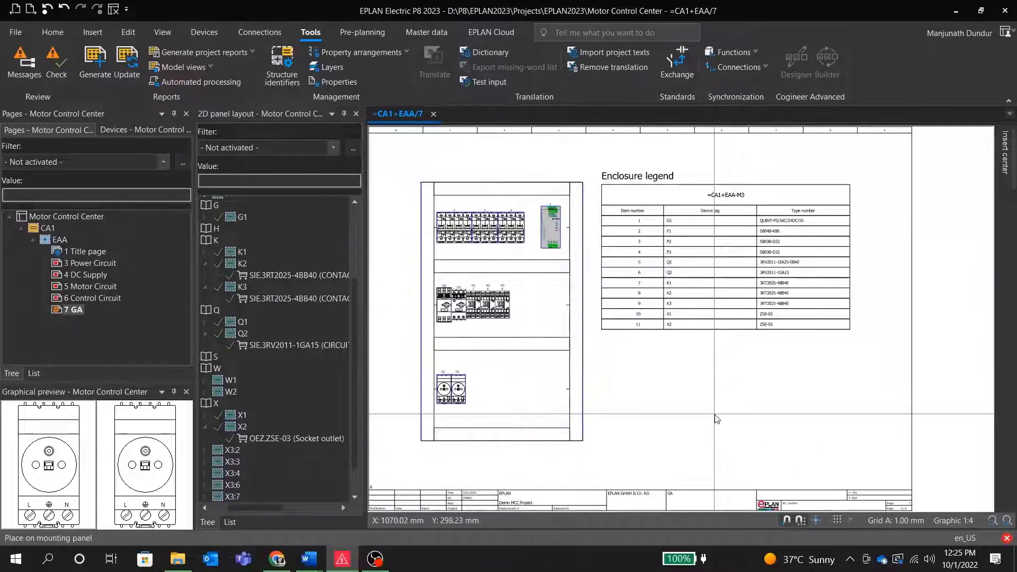
- Close the 2D panel layout navigator and generate the project reports for the whole Motor Control Center project
{"action": "left_click", "coordinate": [77, 217]}
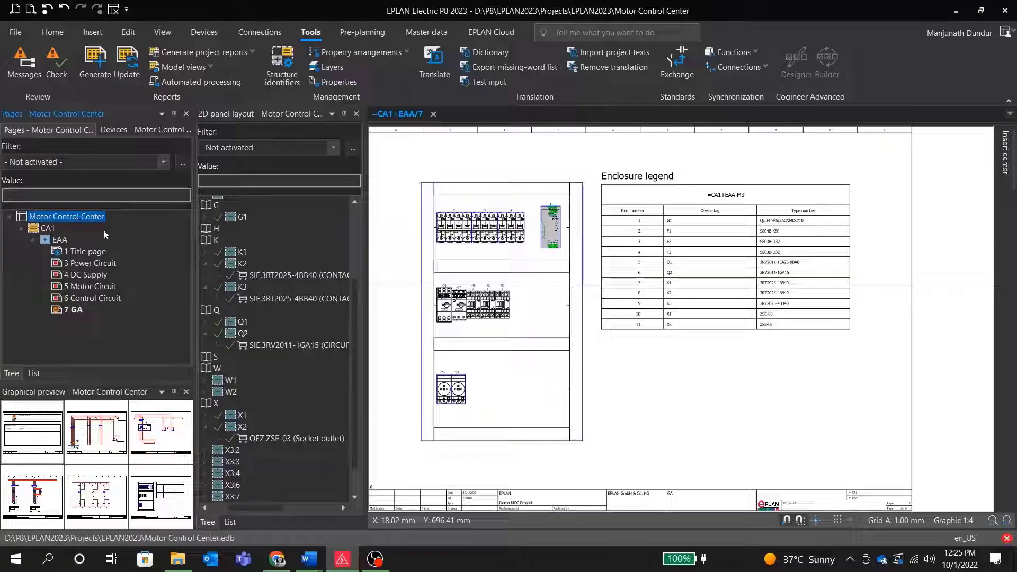
{"action": "left_click", "coordinate": [356, 114]}
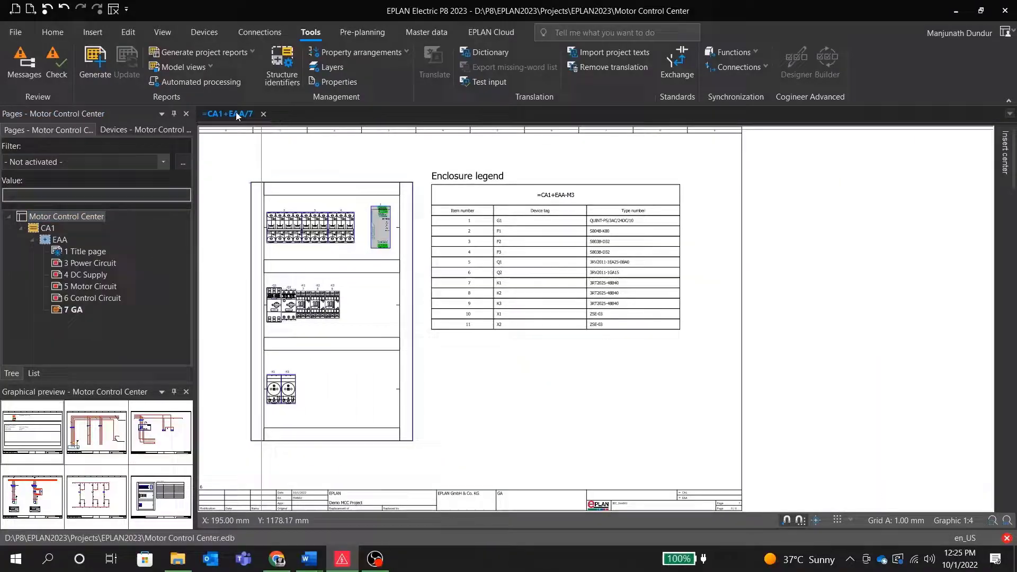
{"action": "left_click", "coordinate": [205, 53]}
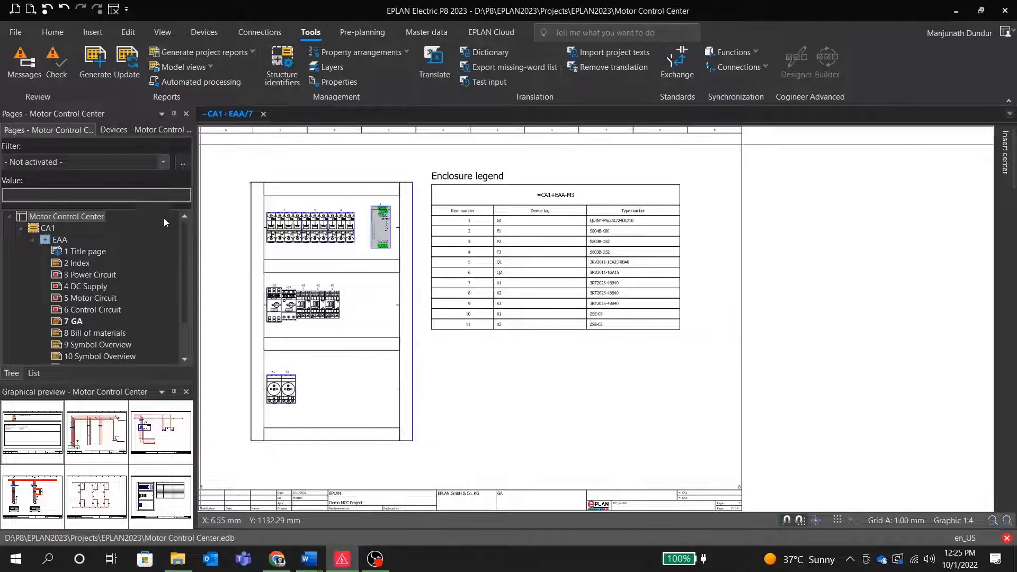
- Open the generated Index page and examine the page descriptions in its table of contents
{"action": "double_click", "coordinate": [78, 263]}
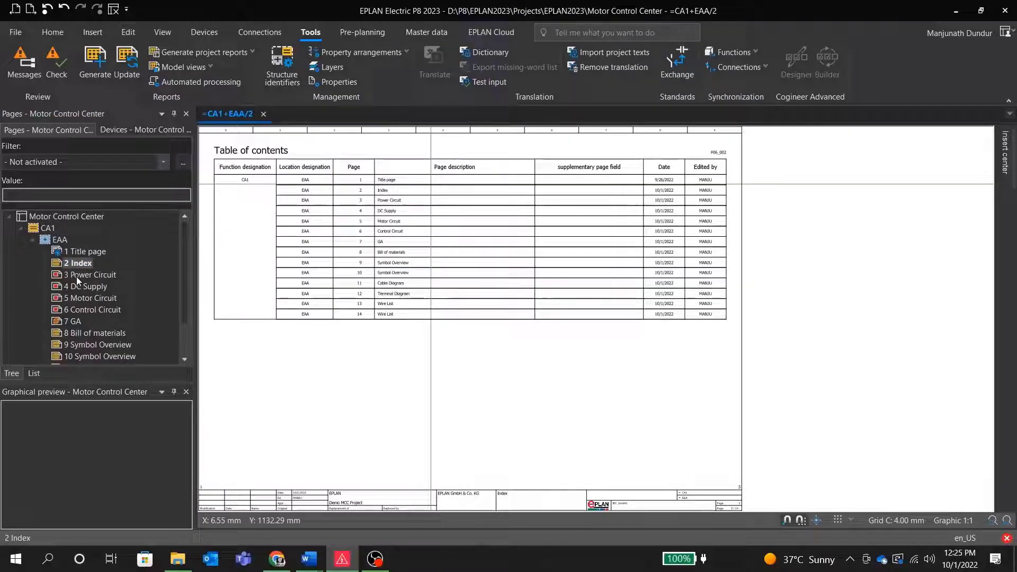
{"action": "scroll", "coordinate": [70, 312], "scroll_direction": "down", "scroll_amount": 2}
{"action": "scroll", "coordinate": [66, 306], "scroll_direction": "up", "scroll_amount": 2}
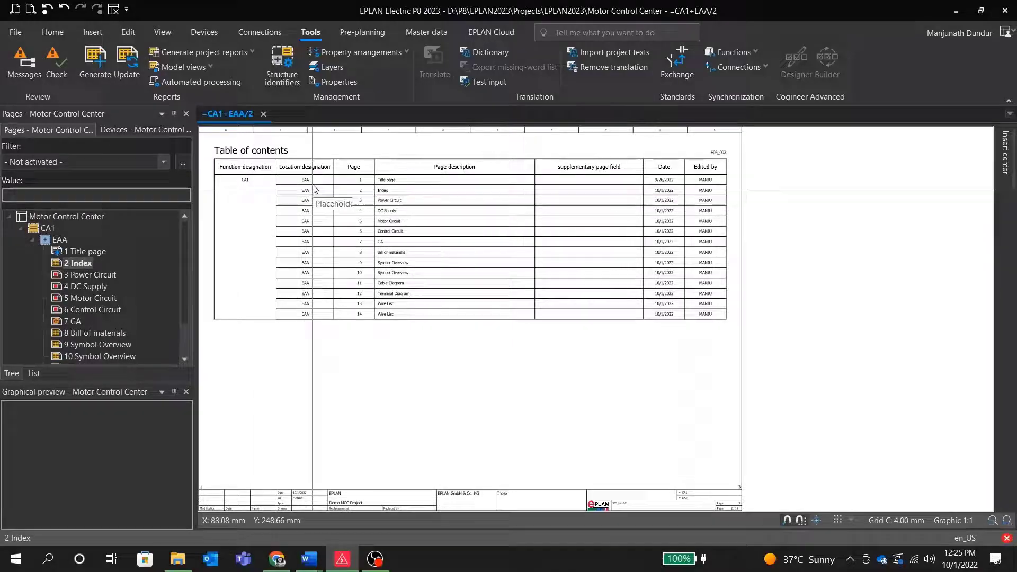
{"action": "scroll", "coordinate": [322, 161], "scroll_direction": "up", "scroll_amount": 2}
{"action": "middle_click_drag", "start_coordinate": [325, 147], "coordinate": [392, 175]}
{"action": "scroll", "coordinate": [418, 188], "scroll_direction": "up", "scroll_amount": 1}
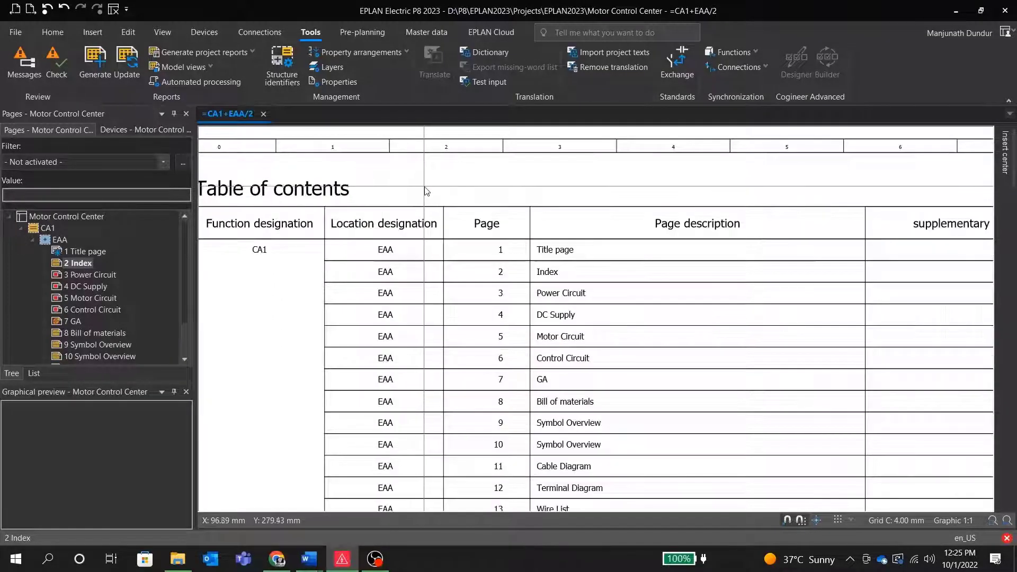
{"action": "scroll", "coordinate": [485, 175], "scroll_direction": "up", "scroll_amount": 2}
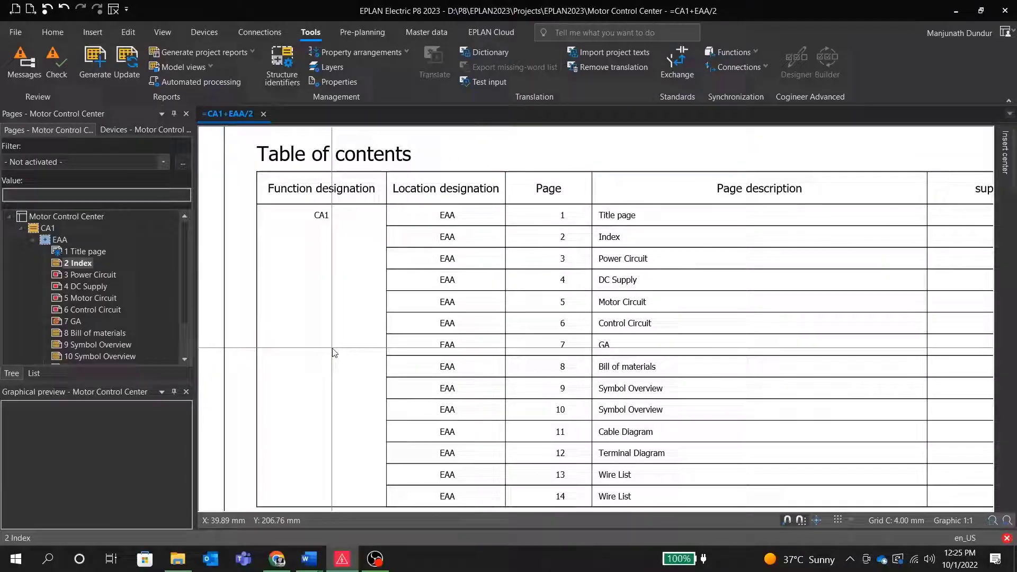
{"action": "middle_click_drag", "start_coordinate": [333, 350], "coordinate": [322, 319]}
{"action": "scroll", "coordinate": [312, 322], "scroll_direction": "down", "scroll_amount": 2}
{"action": "scroll", "coordinate": [91, 290], "scroll_direction": "down", "scroll_amount": 2}
- Open the generated Bill of materials page and examine its summarized parts list
{"action": "double_click", "coordinate": [91, 290]}
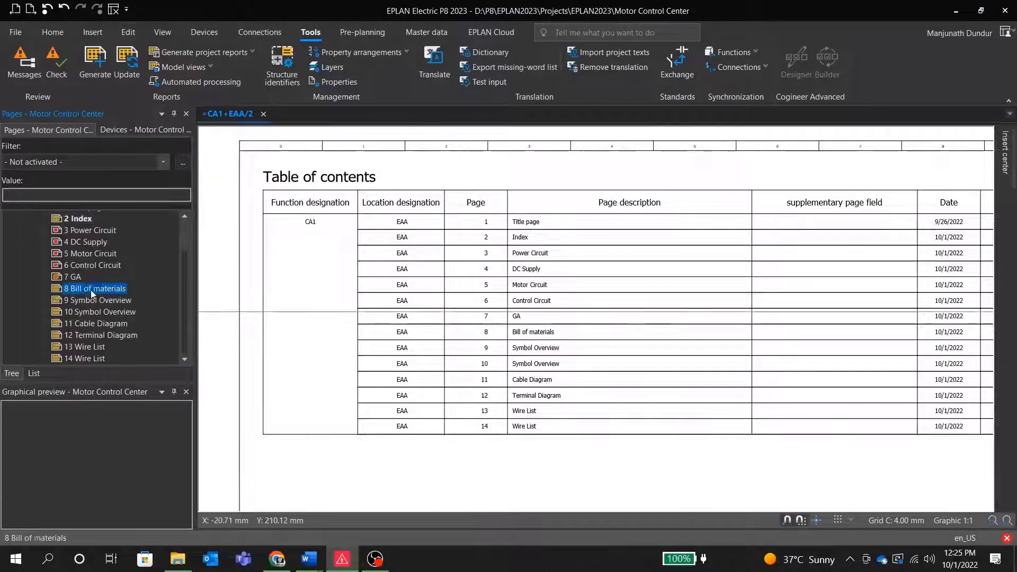
{"action": "scroll", "coordinate": [295, 263], "scroll_direction": "up", "scroll_amount": 1}
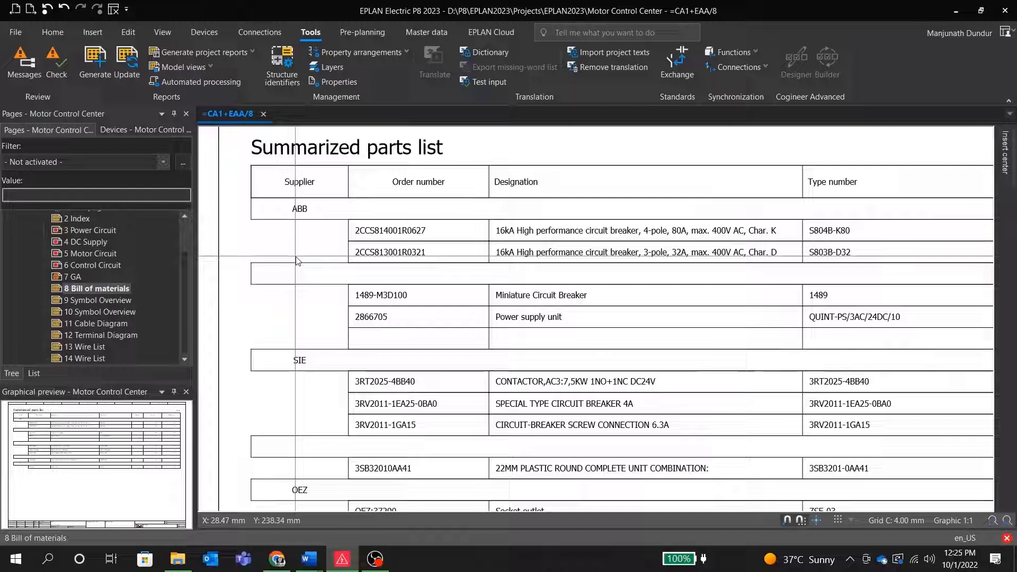
{"action": "middle_click_drag", "start_coordinate": [282, 337], "coordinate": [264, 329]}
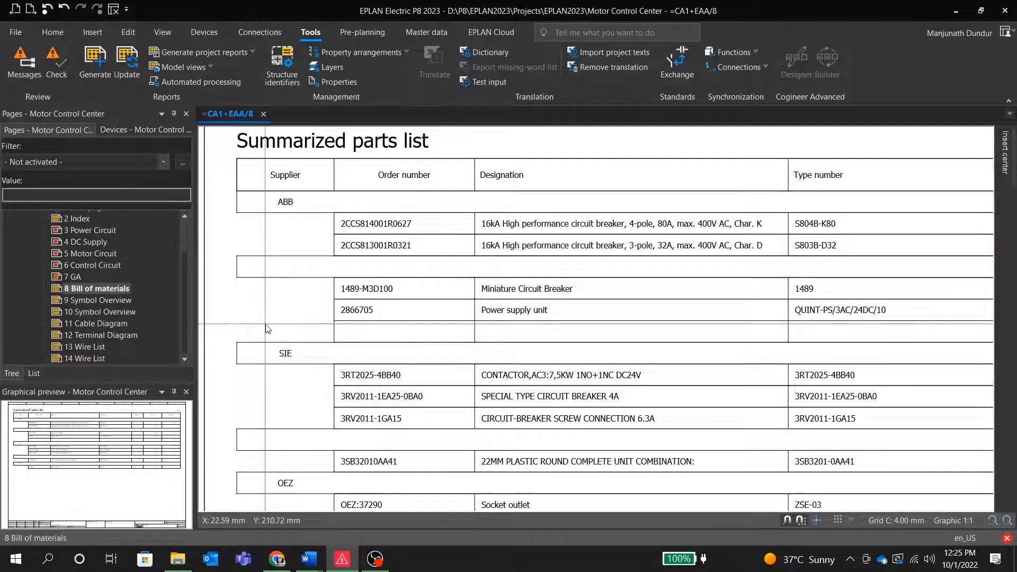
- Open page 9 Symbol Overview, examine its device tag list and follow the cross-reference of -F1 to its place in the power circuit
{"action": "scroll", "coordinate": [265, 325], "scroll_direction": "down", "scroll_amount": 2}
{"action": "middle_click_drag", "start_coordinate": [447, 490], "coordinate": [463, 456]}
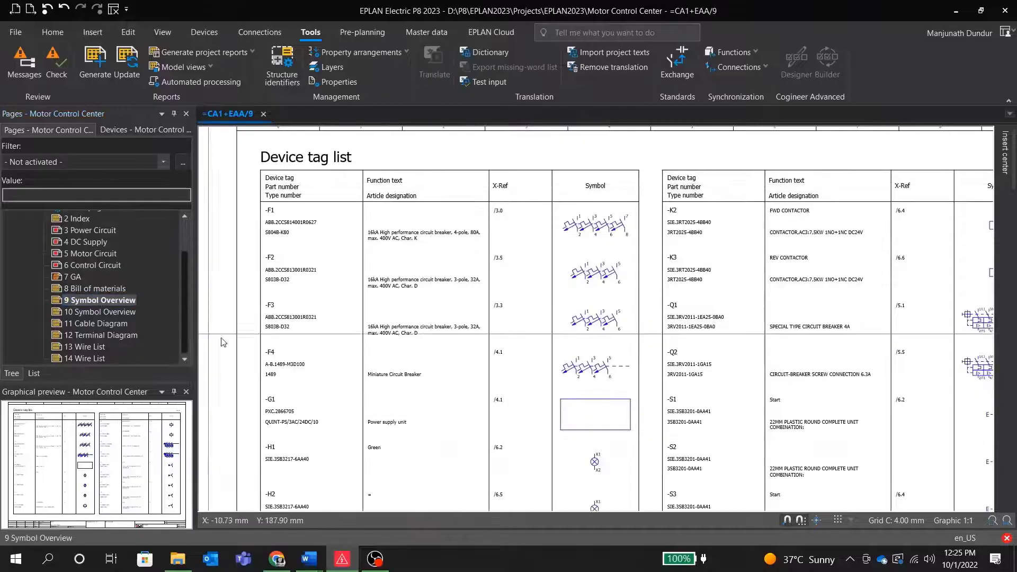
{"action": "scroll", "coordinate": [340, 308], "scroll_direction": "up", "scroll_amount": 2}
{"action": "scroll", "coordinate": [391, 297], "scroll_direction": "up", "scroll_amount": 2}
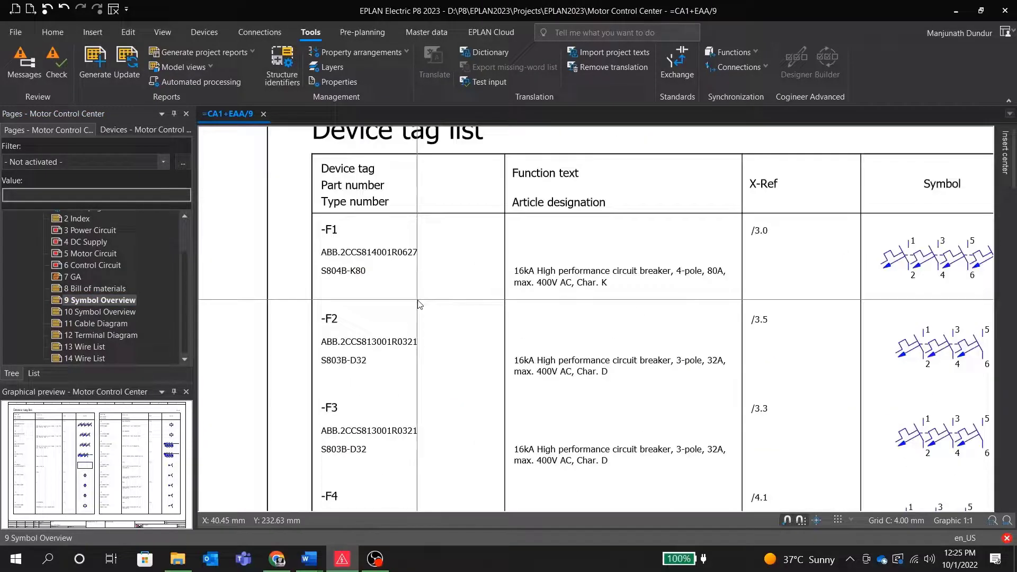
{"action": "scroll", "coordinate": [453, 291], "scroll_direction": "down", "scroll_amount": 2}
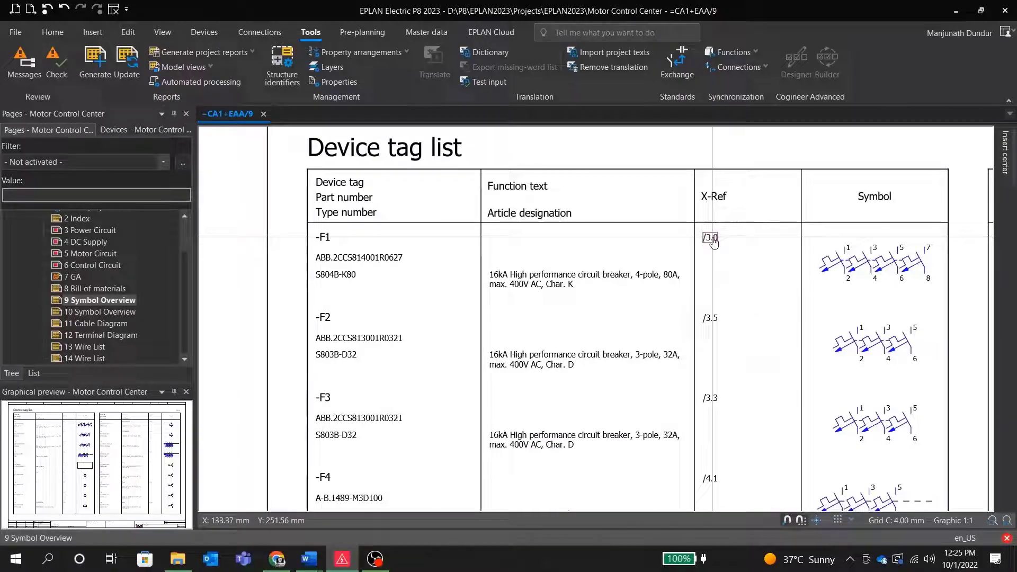
{"action": "double_click", "coordinate": [710, 237]}
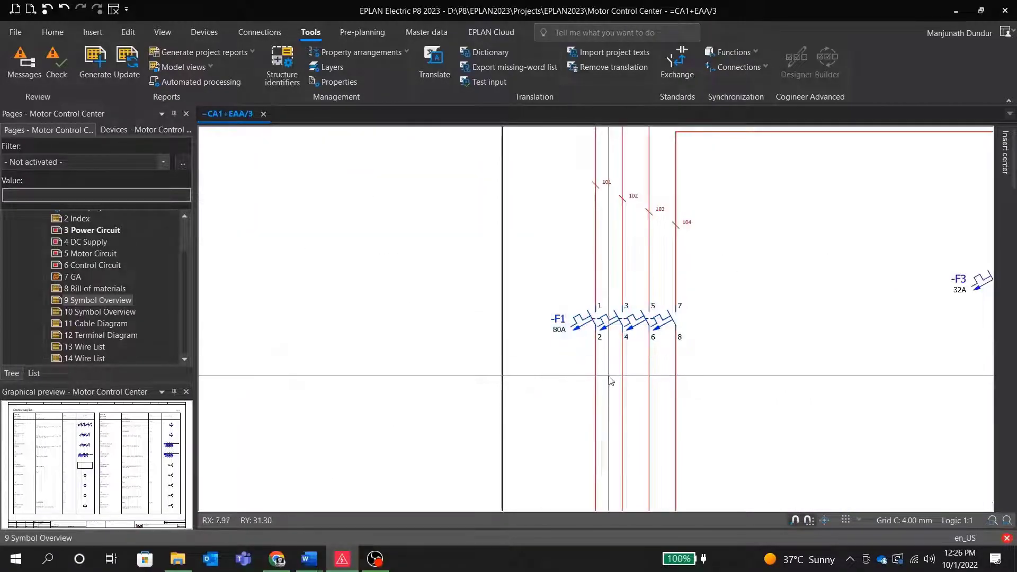
- Open the generated Cable Diagram page and examine the conductors and targets of cables -W1 and -W2
{"action": "left_click", "coordinate": [106, 324]}
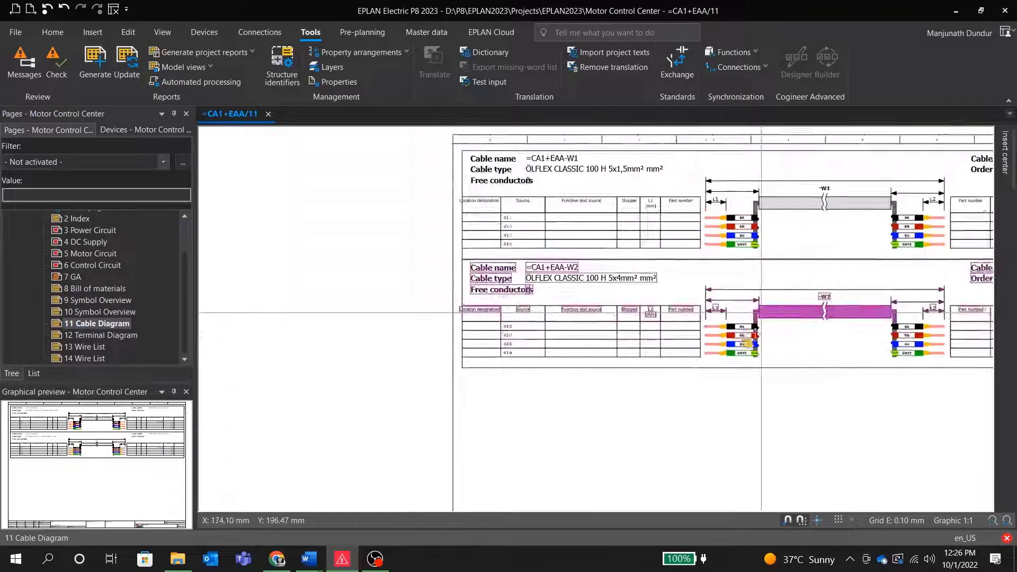
{"action": "scroll", "coordinate": [762, 312], "scroll_direction": "up", "scroll_amount": 2}
{"action": "middle_click_drag", "start_coordinate": [713, 316], "coordinate": [511, 335]}
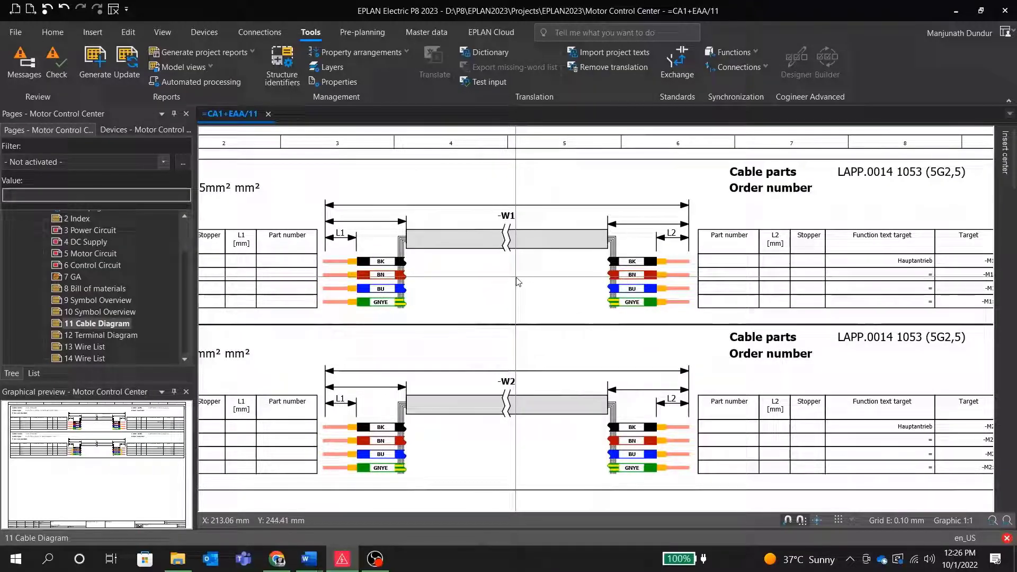
{"action": "middle_click_drag", "start_coordinate": [517, 281], "coordinate": [488, 300]}
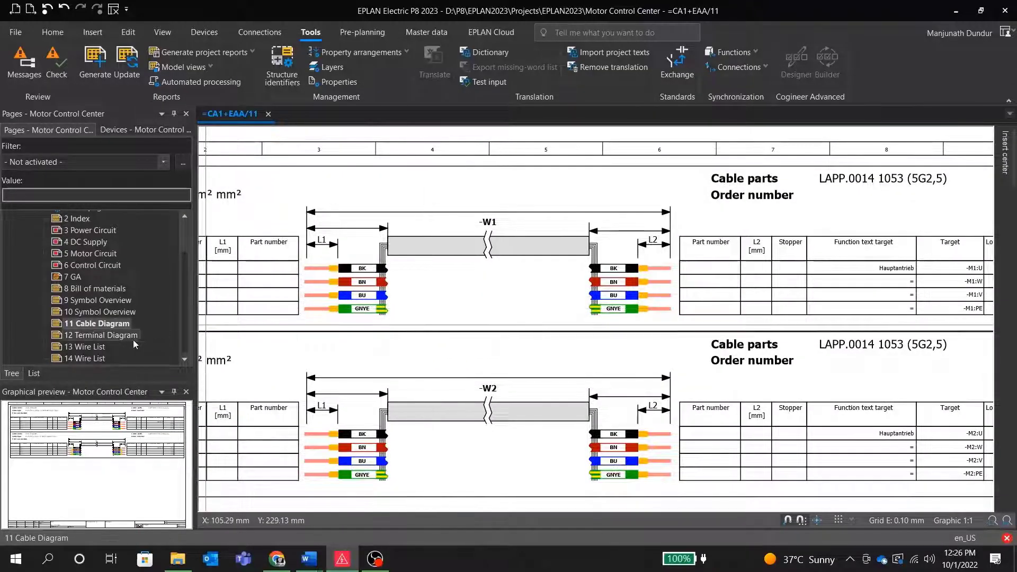
- Open the generated Terminal Diagram page and examine the wiring and target designations of terminal strip -X3
{"action": "left_click", "coordinate": [121, 337]}
{"action": "scroll", "coordinate": [581, 381], "scroll_direction": "down", "scroll_amount": 2}
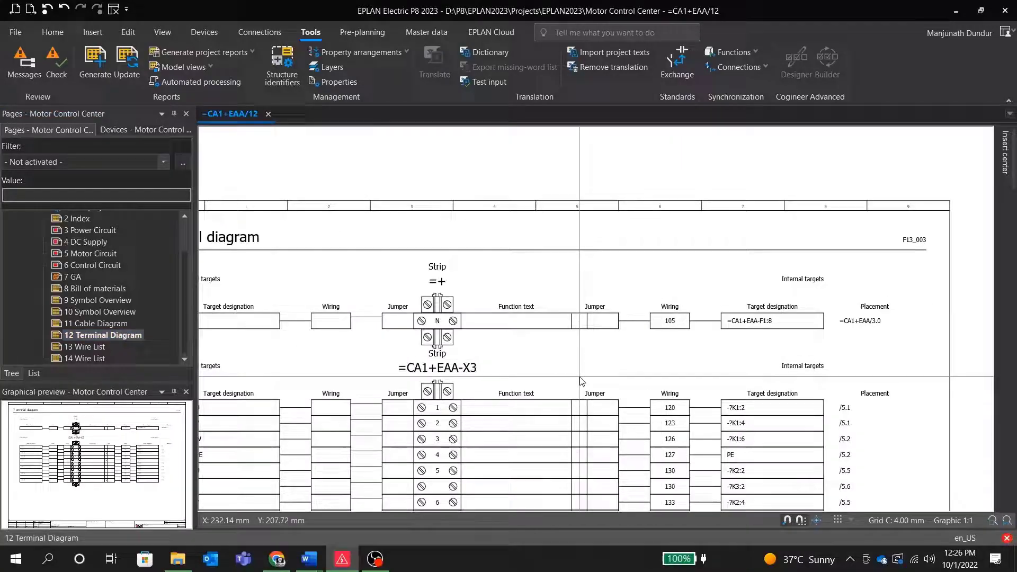
{"action": "middle_click_drag", "start_coordinate": [581, 380], "coordinate": [666, 207]}
{"action": "scroll", "coordinate": [666, 207], "scroll_direction": "up", "scroll_amount": 3}
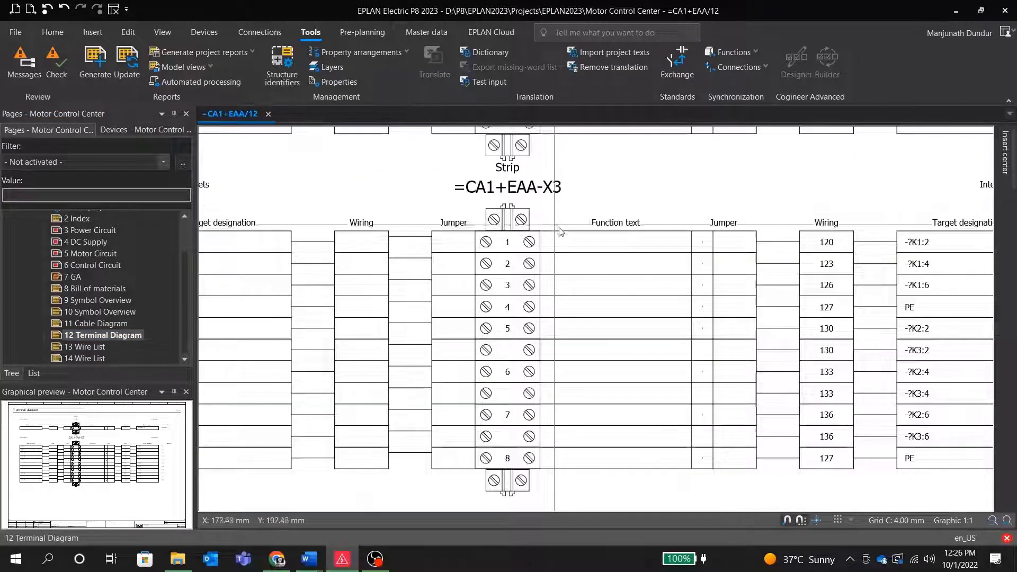
{"action": "middle_click_drag", "start_coordinate": [559, 241], "coordinate": [662, 223]}
{"action": "middle_click_drag", "start_coordinate": [757, 197], "coordinate": [574, 197]}
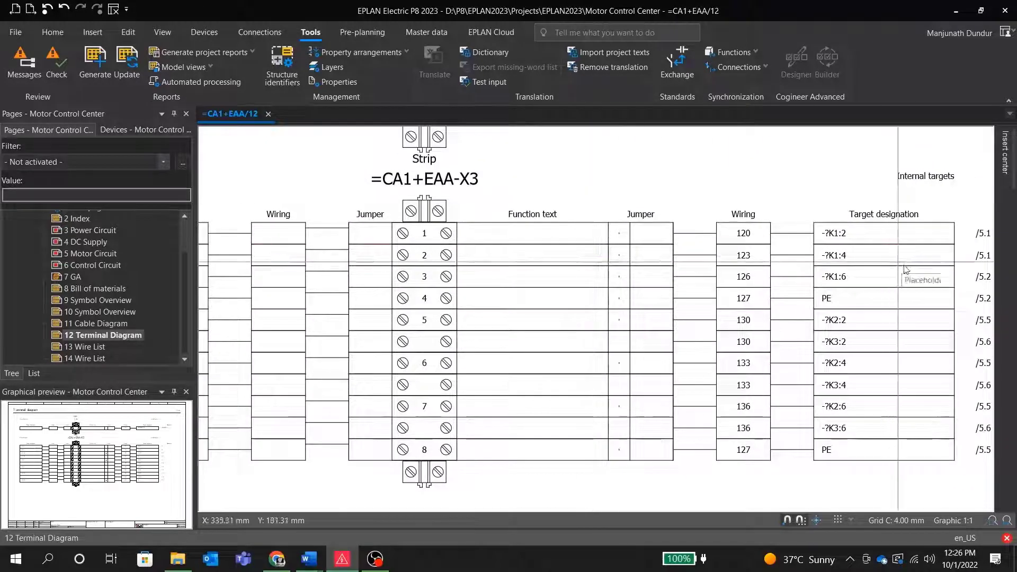
- Open the first generated Wire List page and examine the source, target, cross-section and color columns of its connection list
{"action": "left_click", "coordinate": [82, 347]}
{"action": "double_click", "coordinate": [83, 347]}
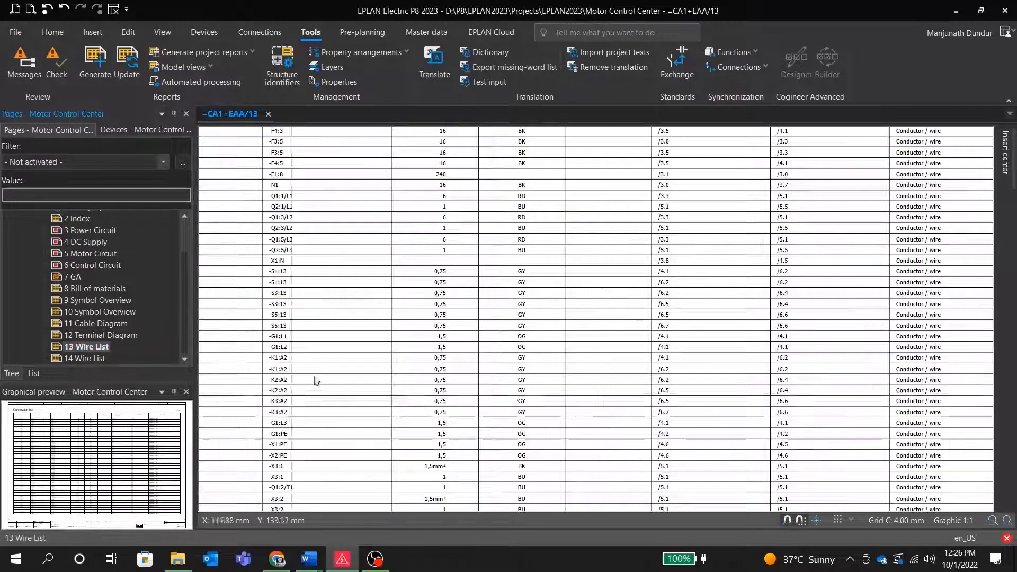
{"action": "scroll", "coordinate": [636, 408], "scroll_direction": "down", "scroll_amount": 7}
{"action": "scroll", "coordinate": [286, 215], "scroll_direction": "up", "scroll_amount": 4}
{"action": "scroll", "coordinate": [296, 214], "scroll_direction": "up", "scroll_amount": 3}
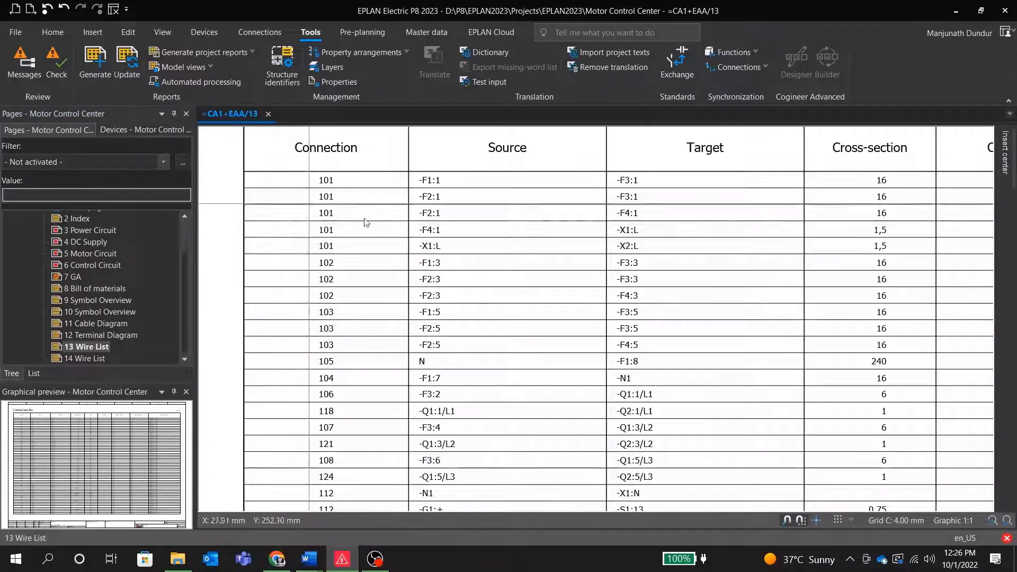
{"action": "scroll", "coordinate": [535, 234], "scroll_direction": "up", "scroll_amount": 1}
{"action": "middle_click_drag", "start_coordinate": [534, 251], "coordinate": [482, 282]}
{"action": "scroll", "coordinate": [482, 272], "scroll_direction": "down", "scroll_amount": 1}
{"action": "scroll", "coordinate": [483, 275], "scroll_direction": "down", "scroll_amount": 1}
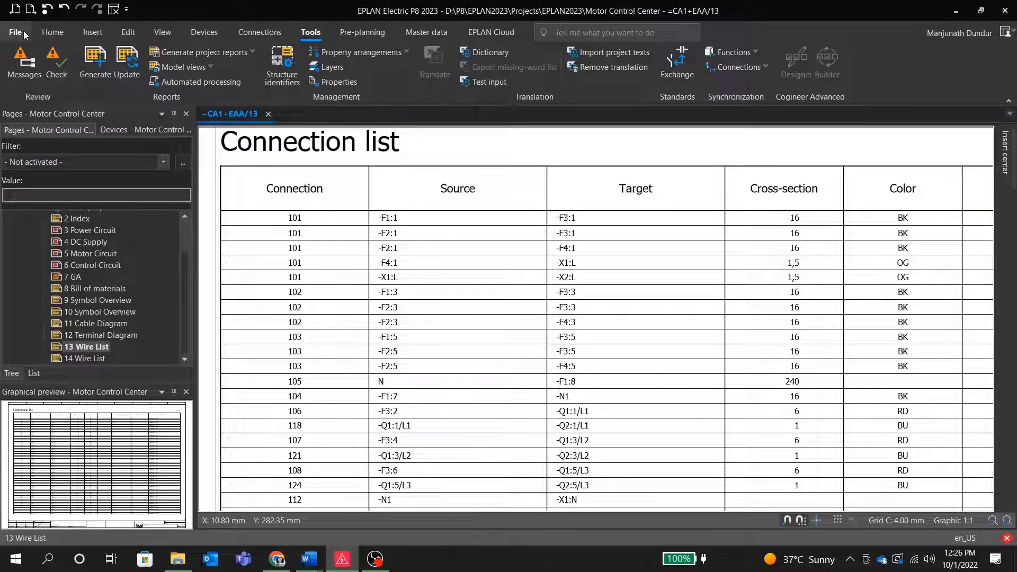
- Display the classic menu bar and look at the page export formats DXF/DWG, image file and PDF
{"action": "left_click", "coordinate": [1005, 32]}
{"action": "left_click", "coordinate": [979, 124]}
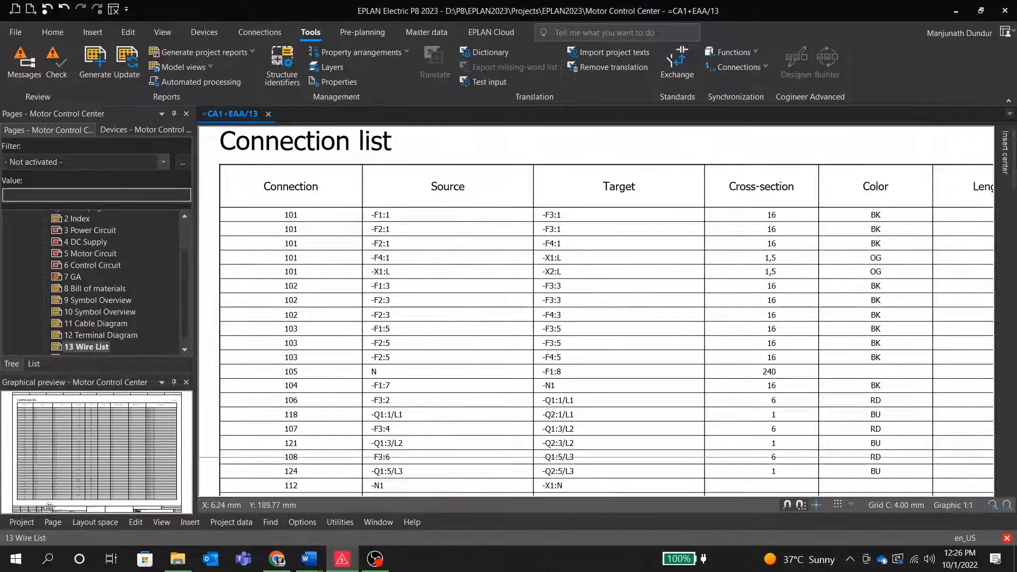
{"action": "left_click", "coordinate": [53, 522]}
{"action": "mouse_move", "coordinate": [99, 479]}
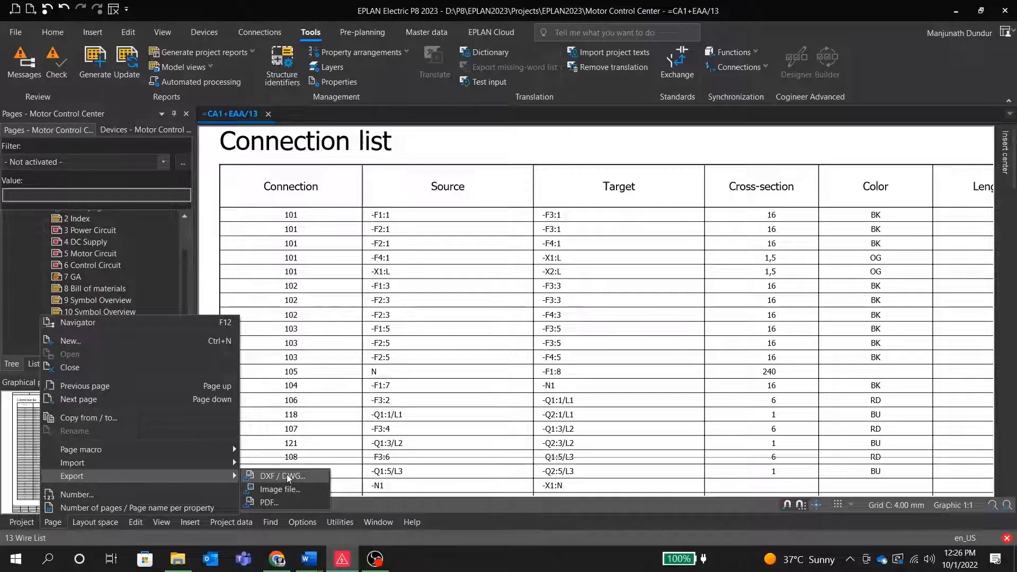
{"action": "left_click", "coordinate": [469, 154]}
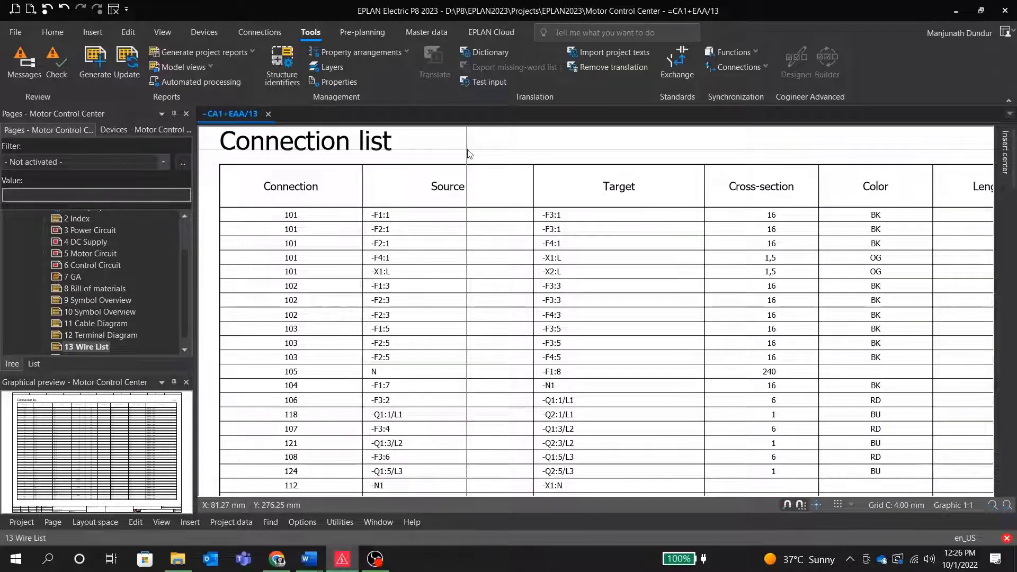
- Open the DC Supply and Motor Circuit schematic pages to review the finished circuits
{"action": "left_click", "coordinate": [87, 244]}
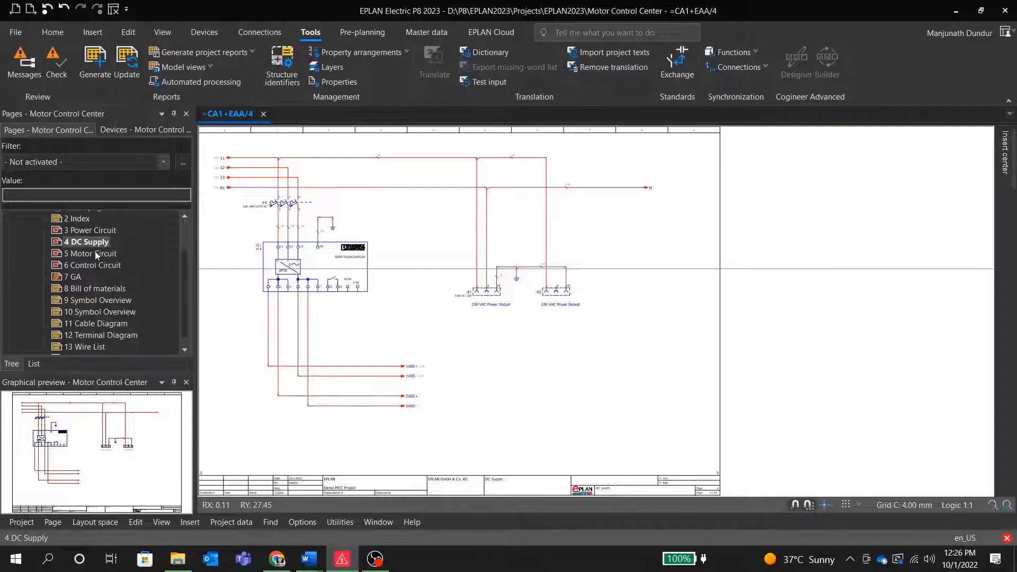
{"action": "left_click", "coordinate": [97, 255]}
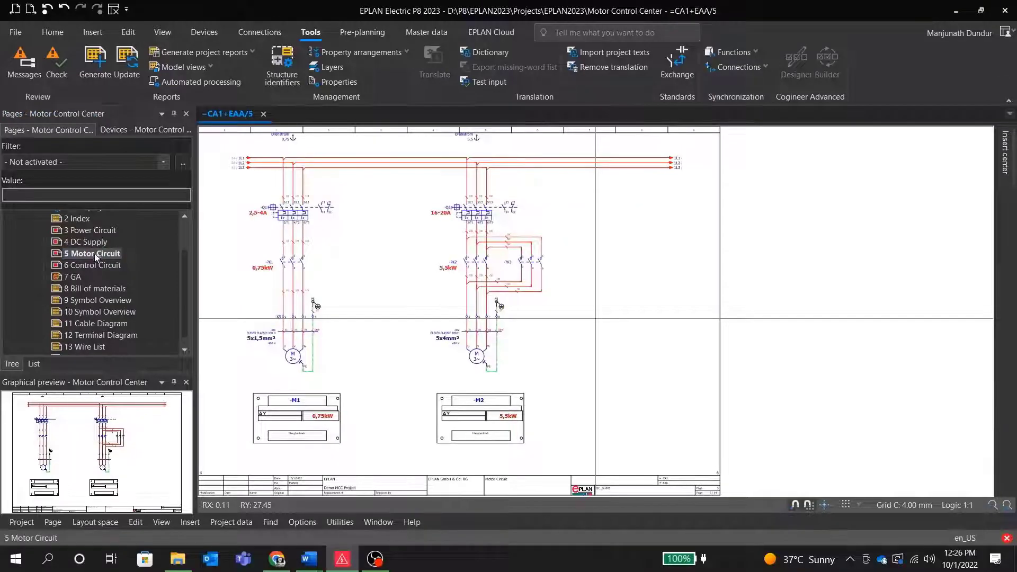